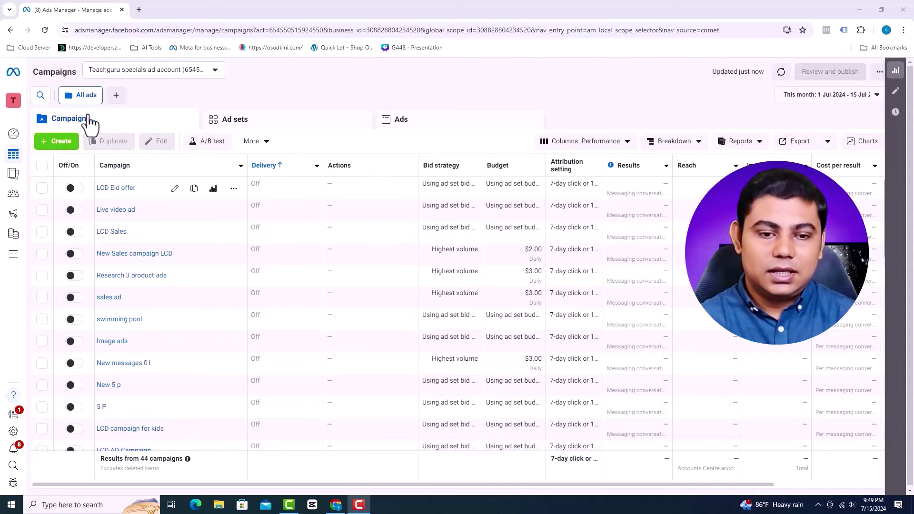
Create a new campaign with the Sales objective, using the Manual sales campaign setup
left_click(67, 144)
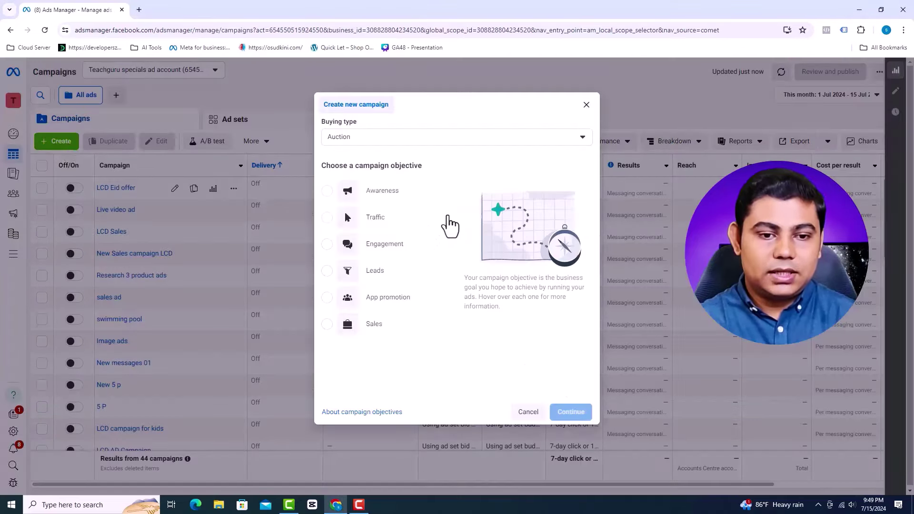
mouse_move(449, 227)
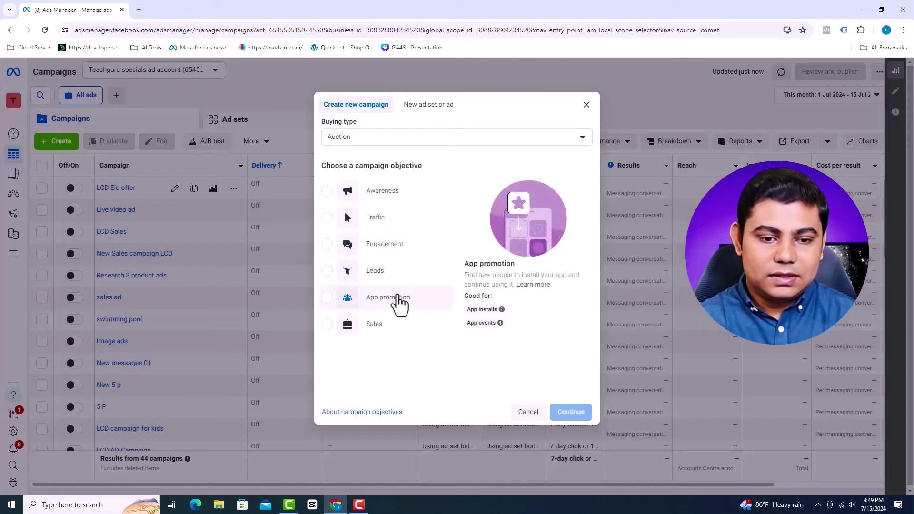
left_click(393, 331)
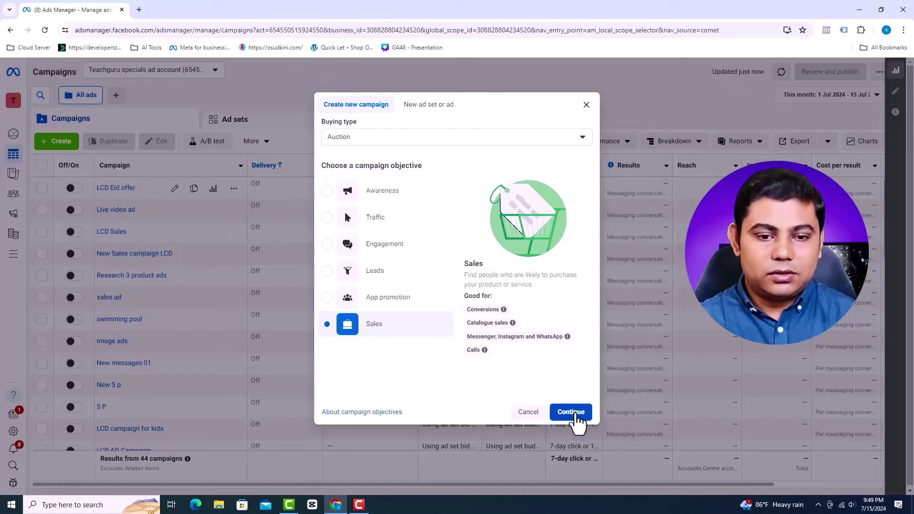
left_click(570, 412)
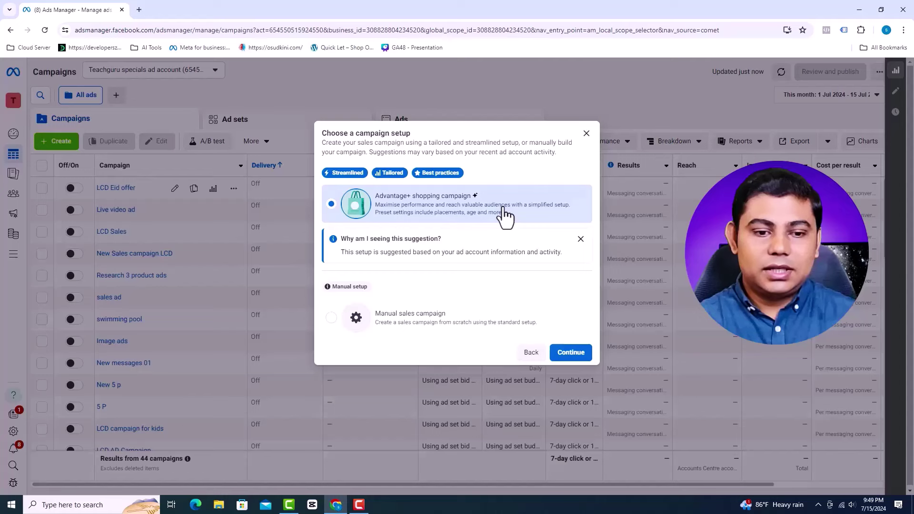
left_click(475, 327)
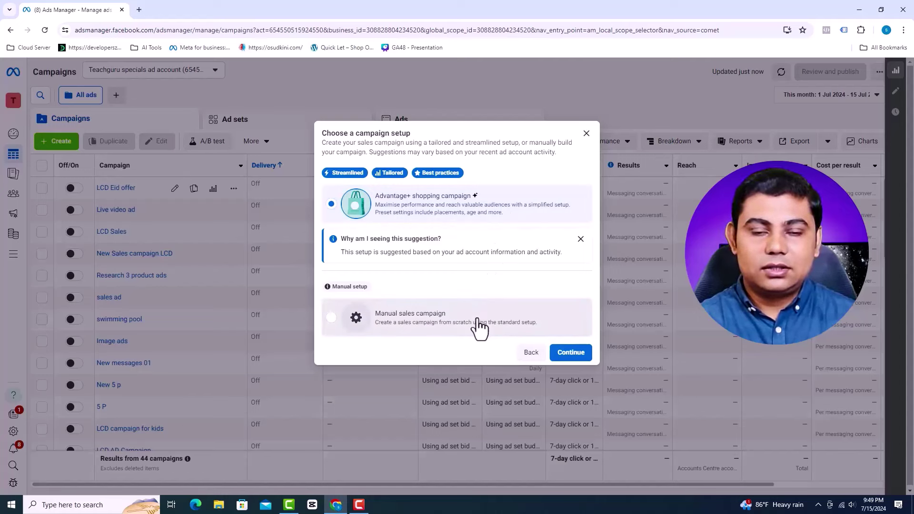
left_click(579, 353)
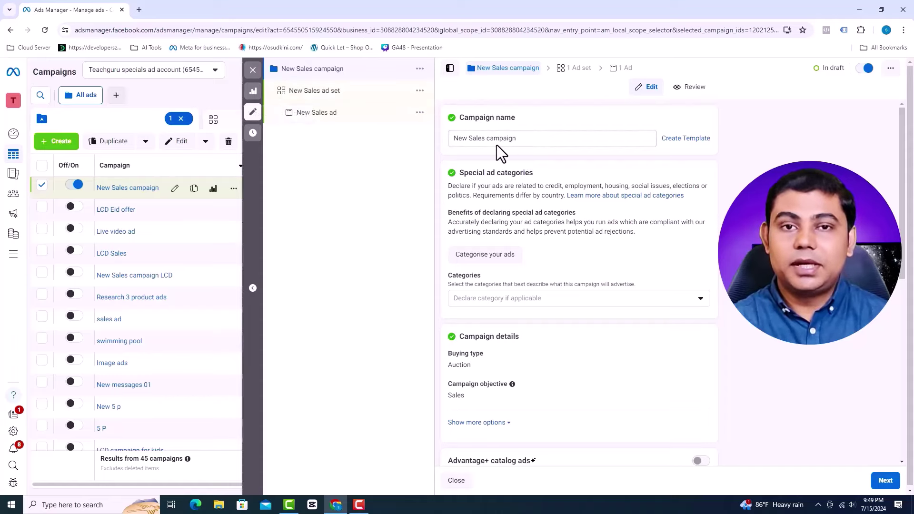
Rename the campaign as "Organic product Olive Oil cam_1"
left_click(528, 142)
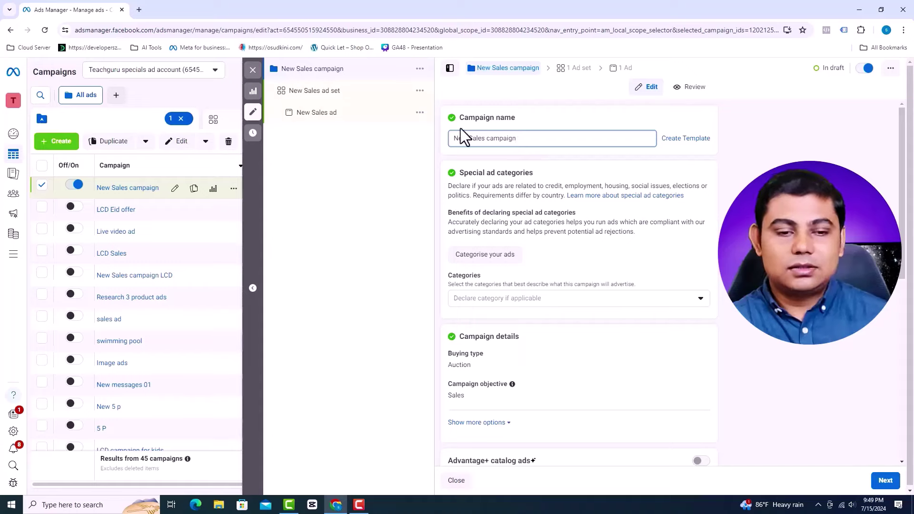
left_click(252, 288)
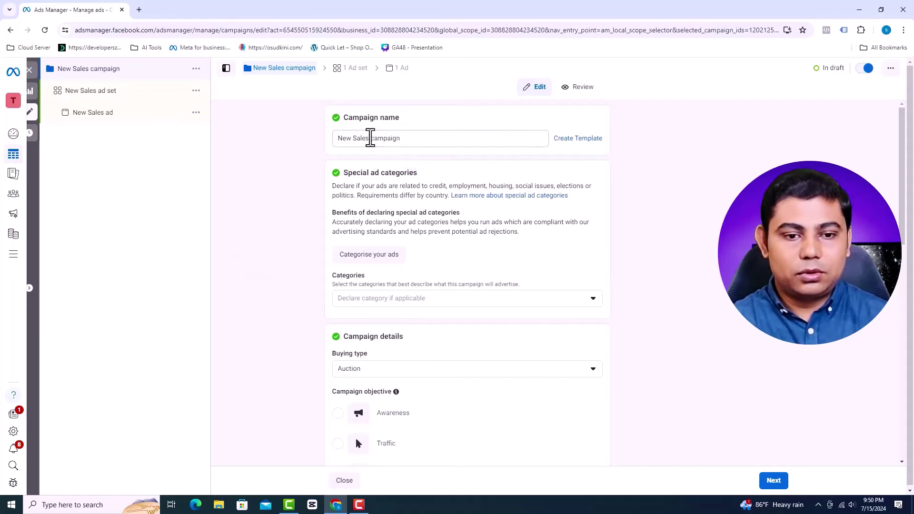
left_click_drag(369, 138, 306, 145)
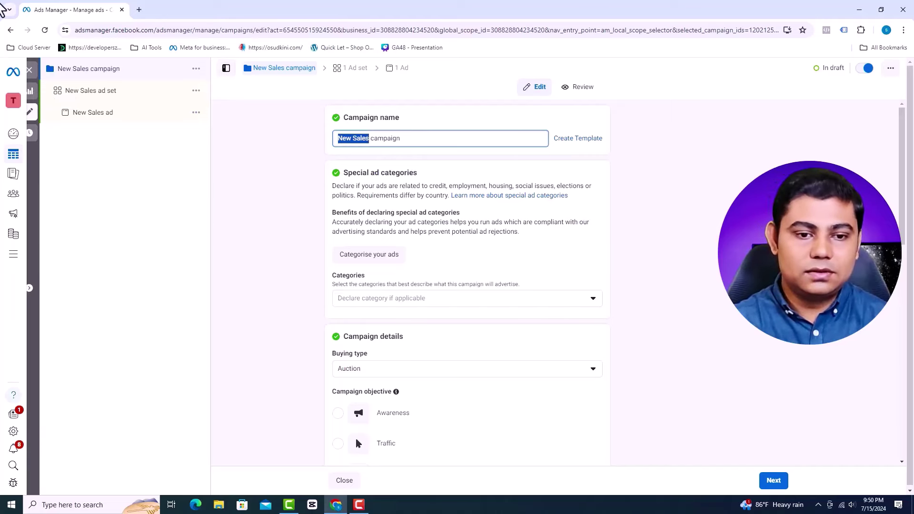
type("O")
type("rgani")
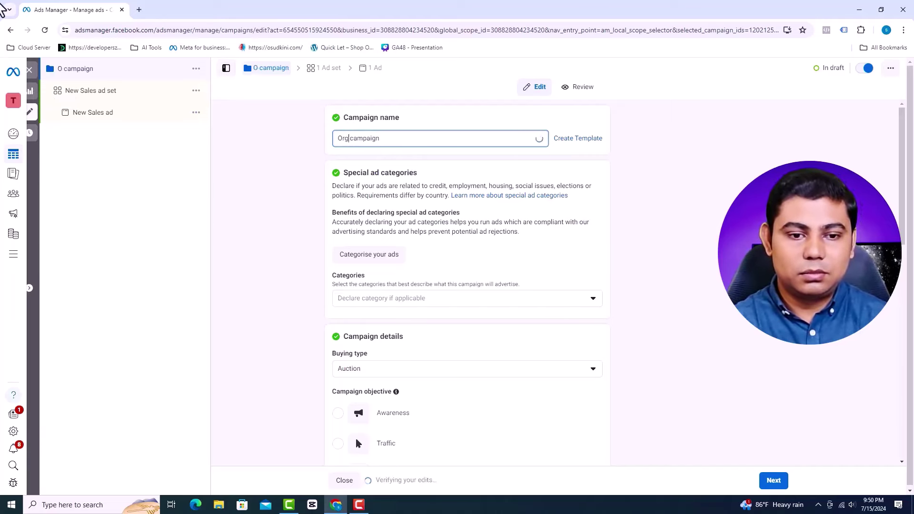
type("c product ")
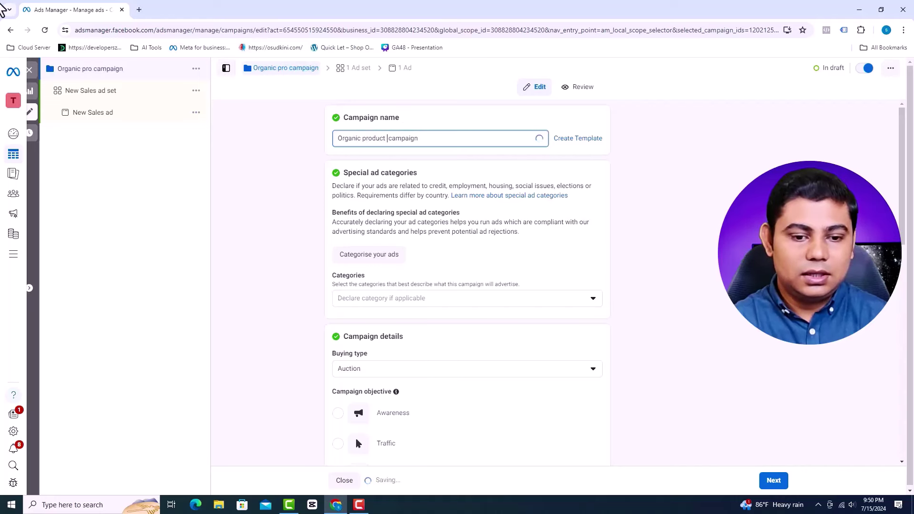
type("Olive Oil")
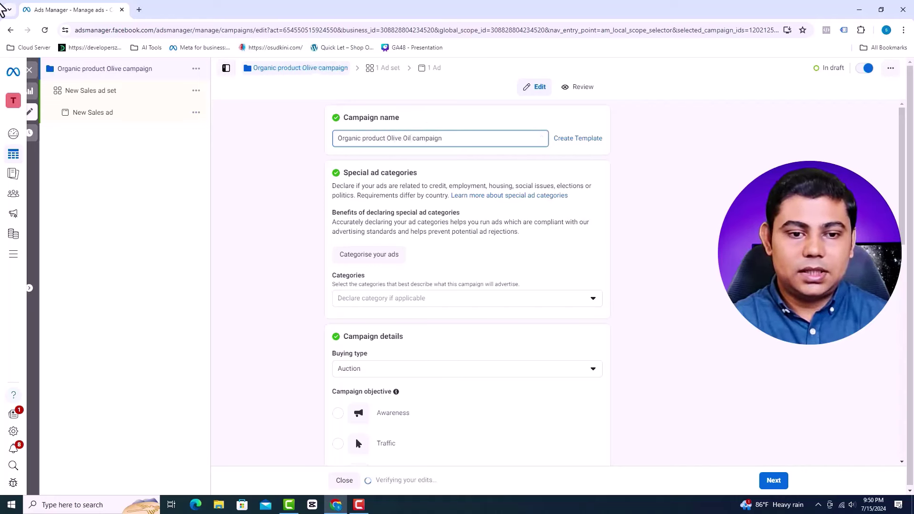
key("BackSpace")
key("Delete")
key("Delete")
key("Delete")
key("Delete")
type("_1")
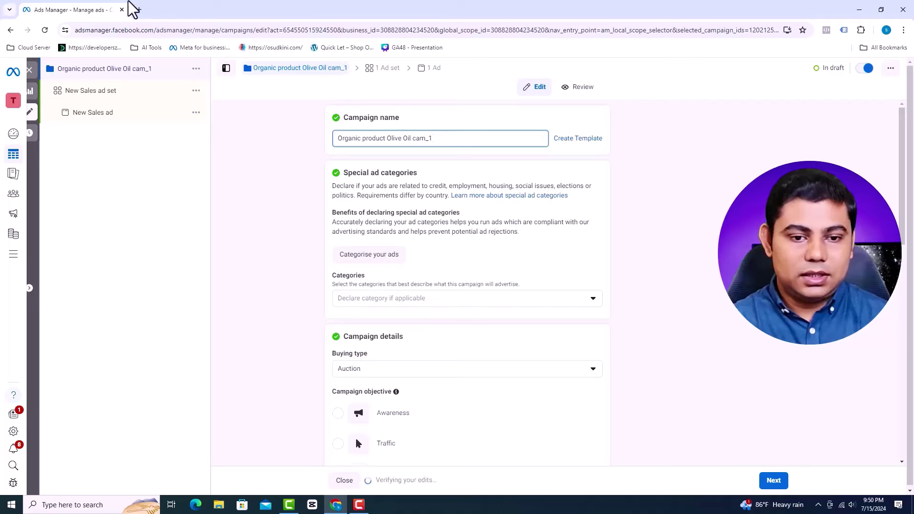
Capitalize the words in the campaign name so it reads "Organic Product Olive Oil Cam_1"
left_click(367, 141)
key("BackSpace")
type("P")
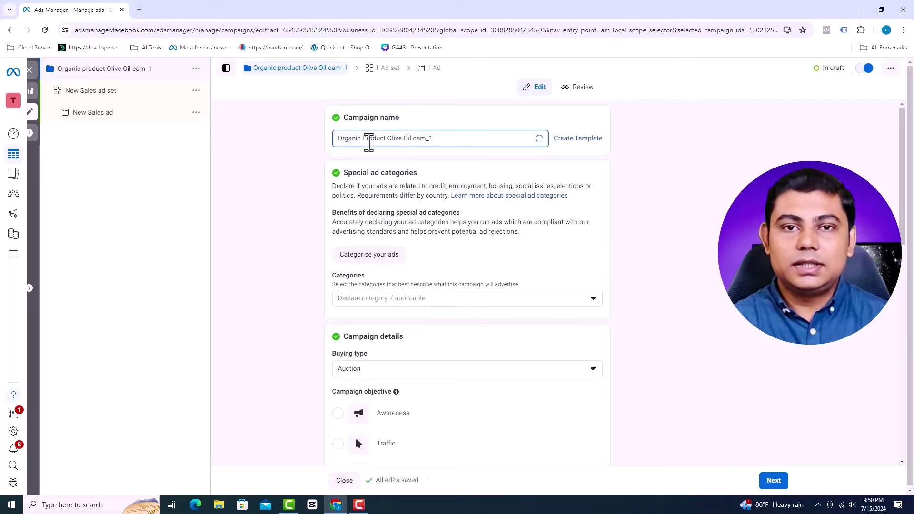
key("ctrl+Right")
key("ctrl+Right")
key("Delete")
type("C")
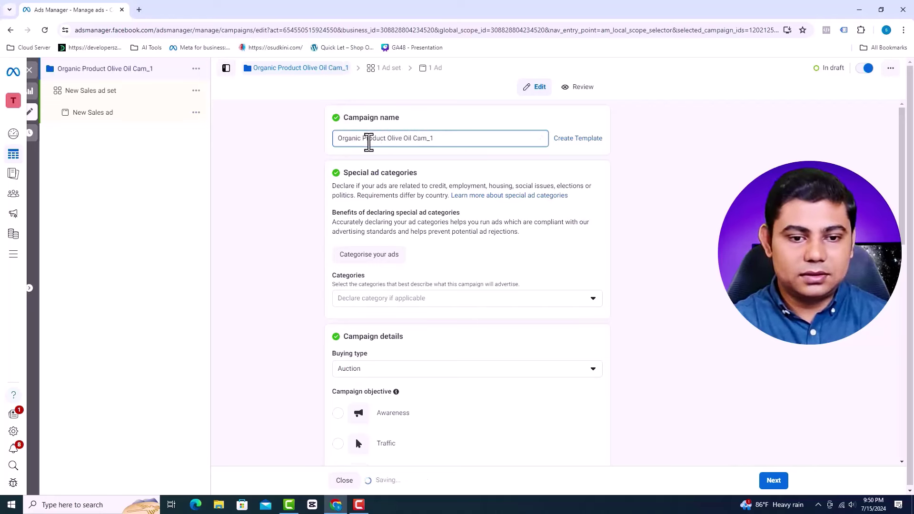
Review the buying type choices, campaign objective, Advantage+ catalog ads, campaign budget, A/B test and reporting settings of the campaign
scroll(530, 223, "down", 3)
left_click(588, 228)
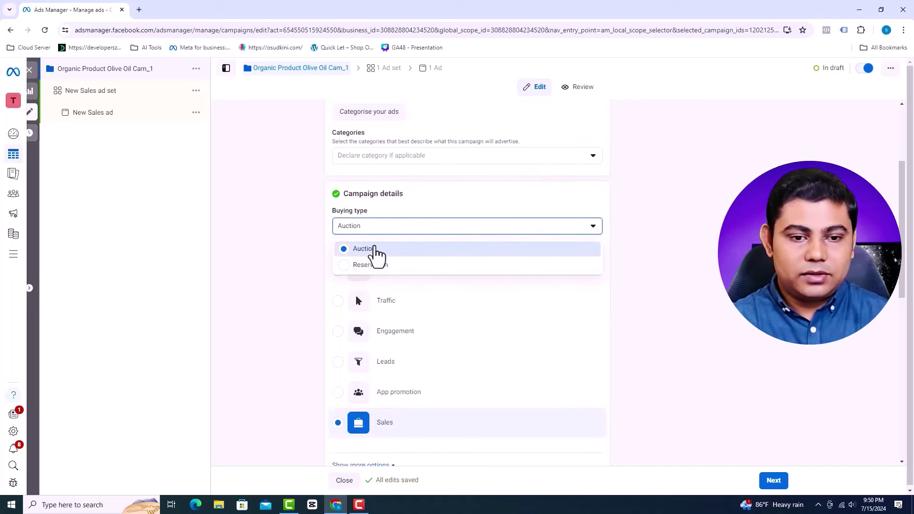
left_click(284, 253)
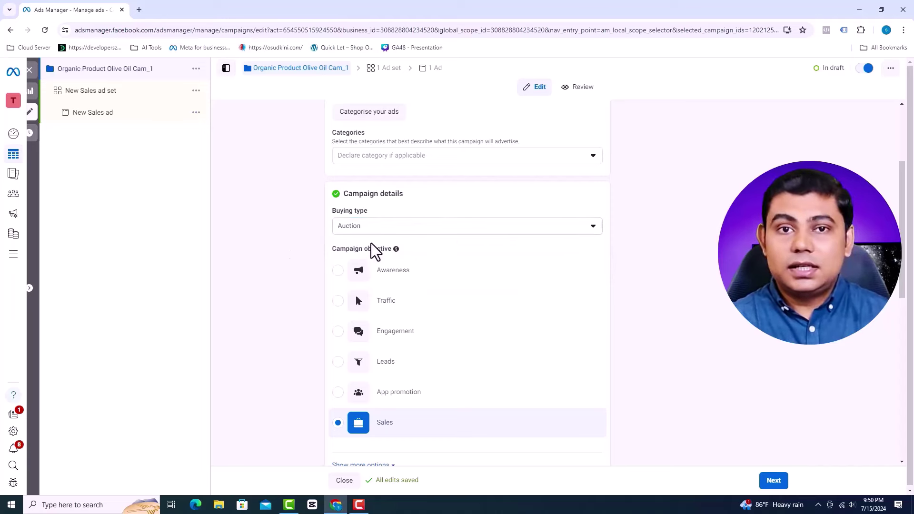
scroll(543, 224, "down", 1)
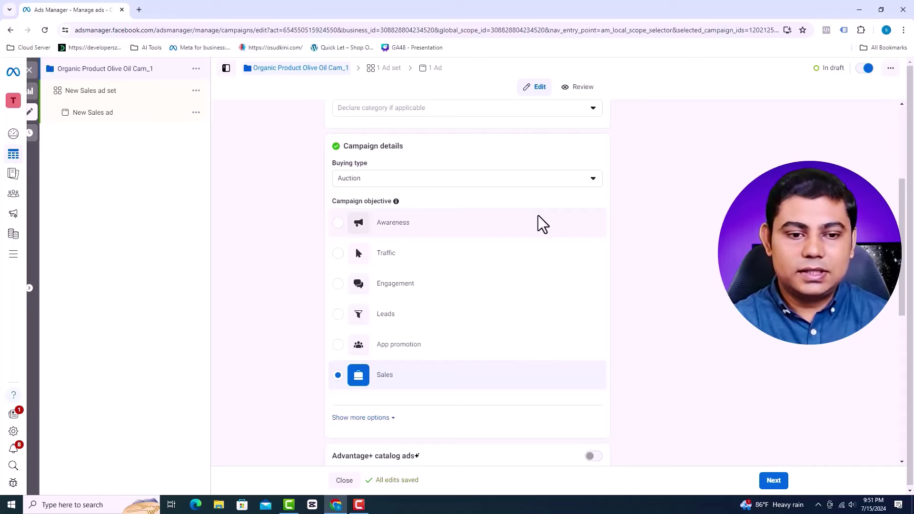
scroll(543, 224, "down", 4)
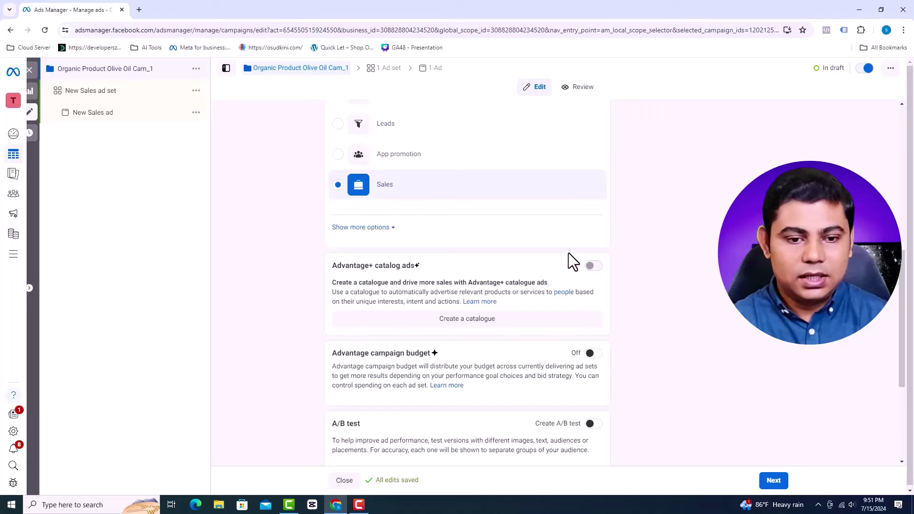
scroll(568, 253, "down", 1)
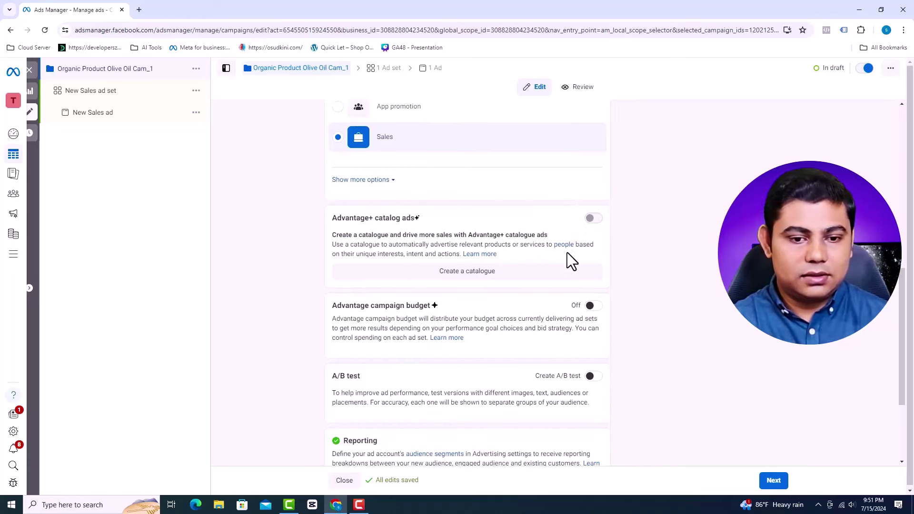
scroll(452, 258, "down", 1)
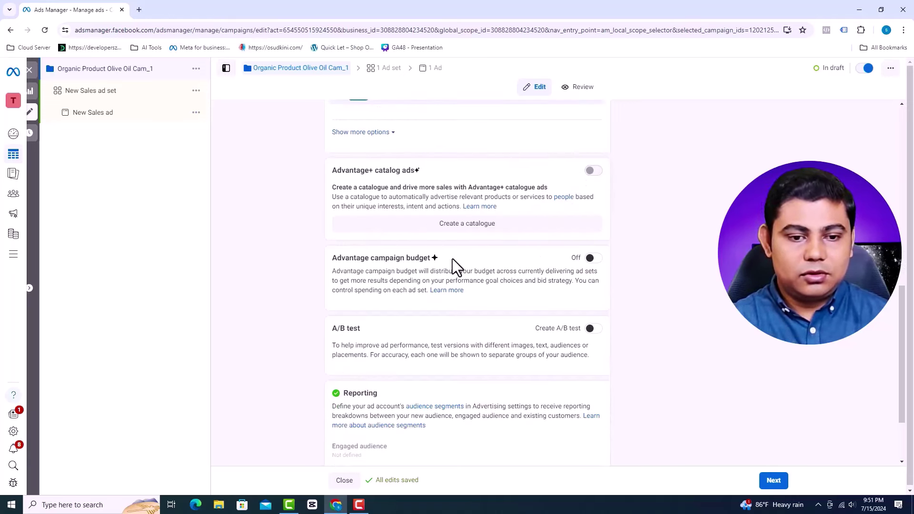
scroll(519, 258, "down", 2)
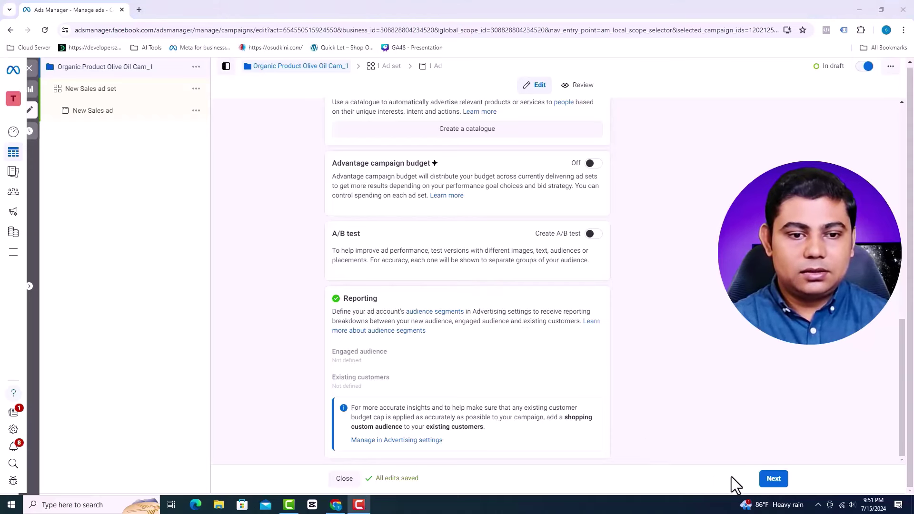
scroll(537, 361, "up", 2)
scroll(537, 361, "down", 2)
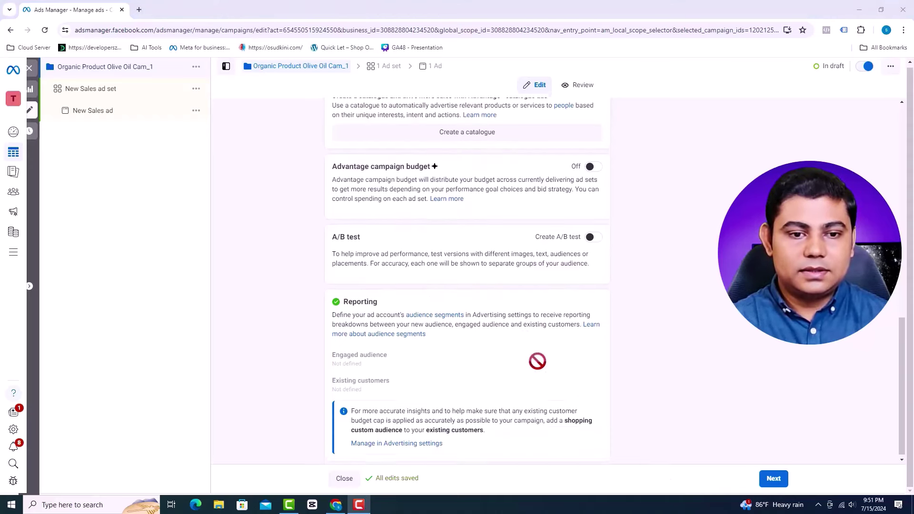
In the campaign's ad set, choose Website as the conversion location and rename the ad set as "ad set_01"
left_click(389, 66)
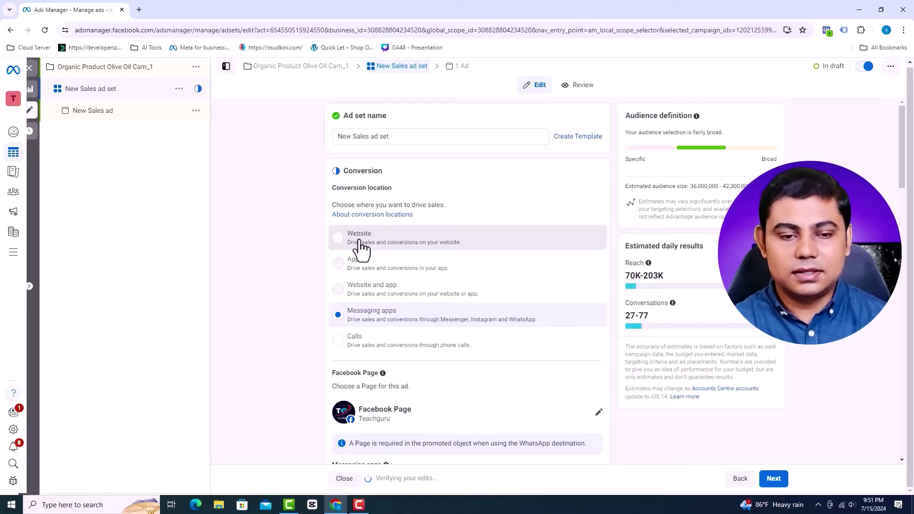
left_click(361, 245)
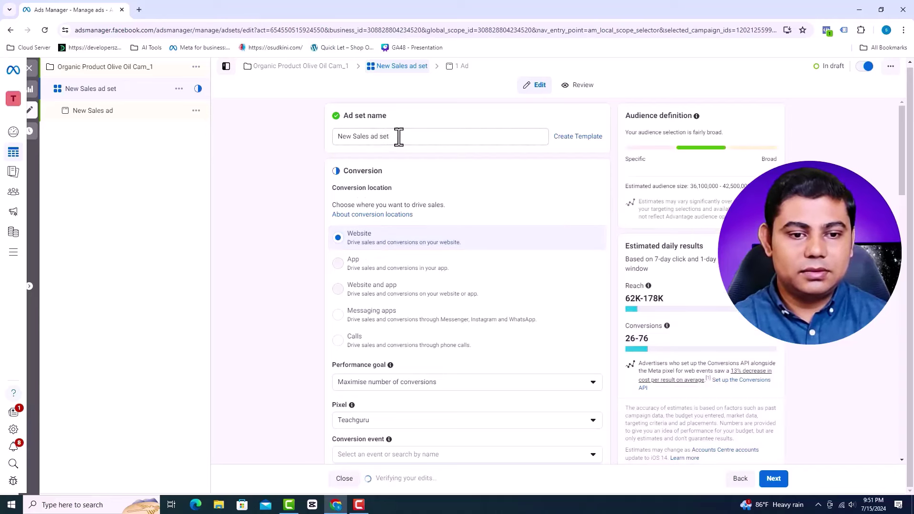
left_click_drag(397, 137, 317, 138)
type("ad set_01")
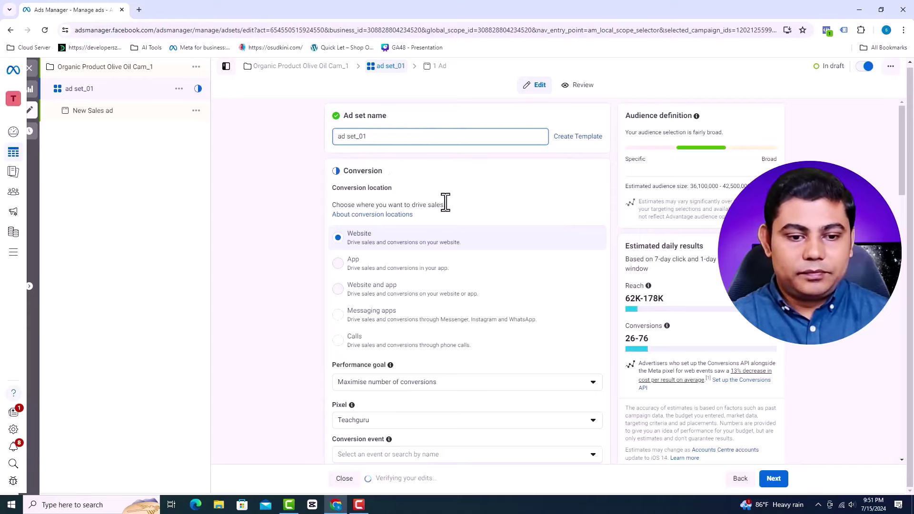
Review the available performance goals and pixels for the ad set without changing the current selections
scroll(444, 210, "down", 1)
scroll(445, 211, "down", 3)
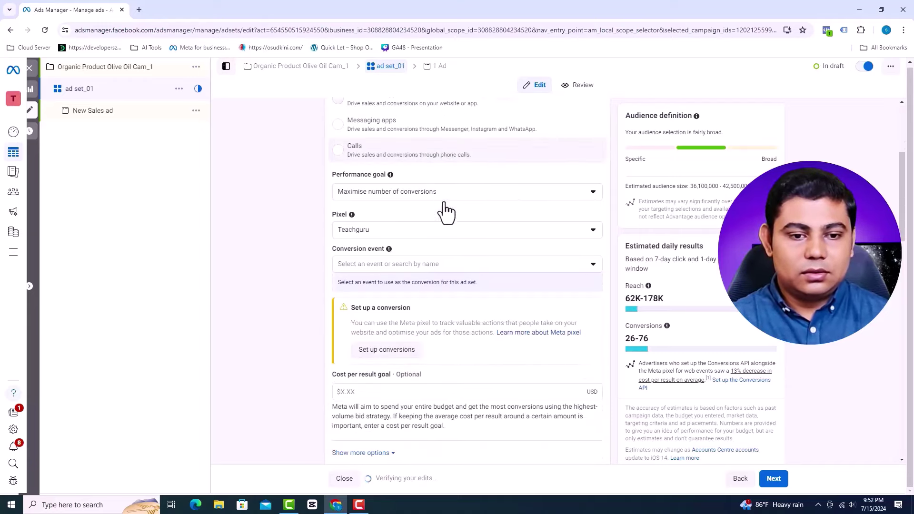
left_click(475, 202)
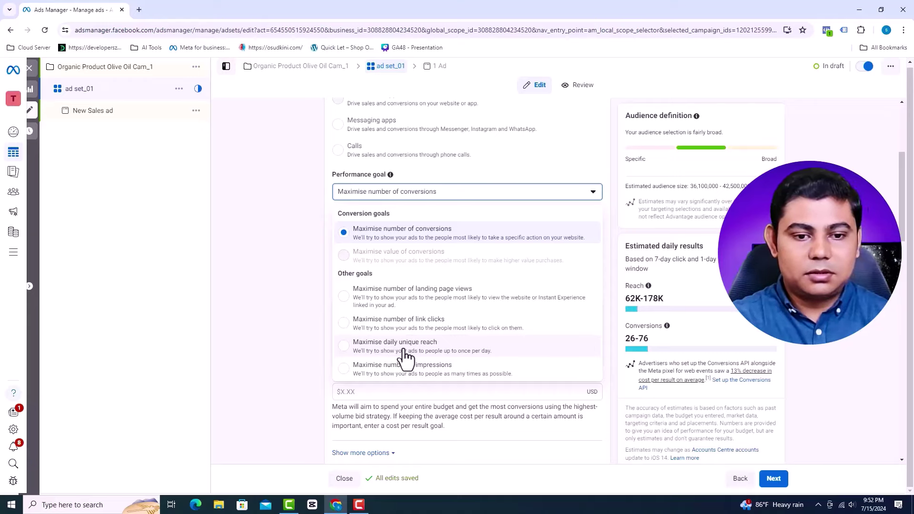
left_click(287, 228)
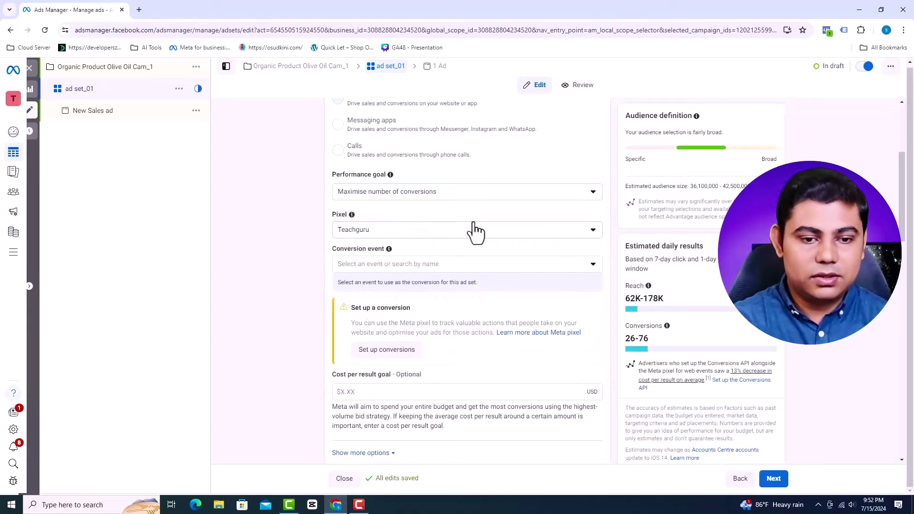
scroll(474, 226, "down", 1)
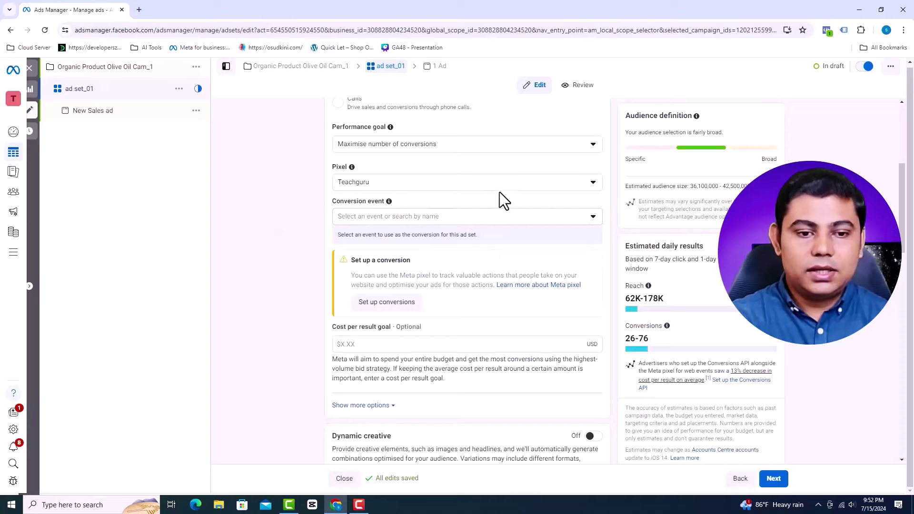
left_click(511, 186)
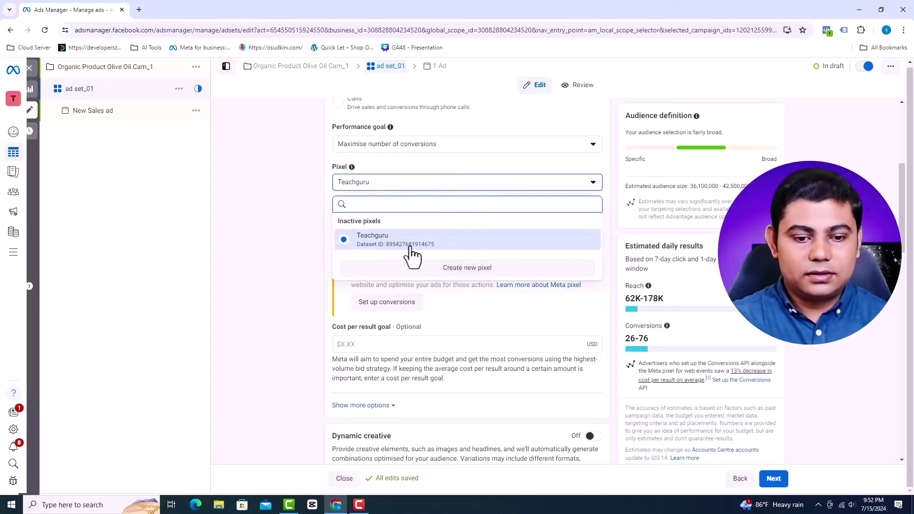
left_click(277, 223)
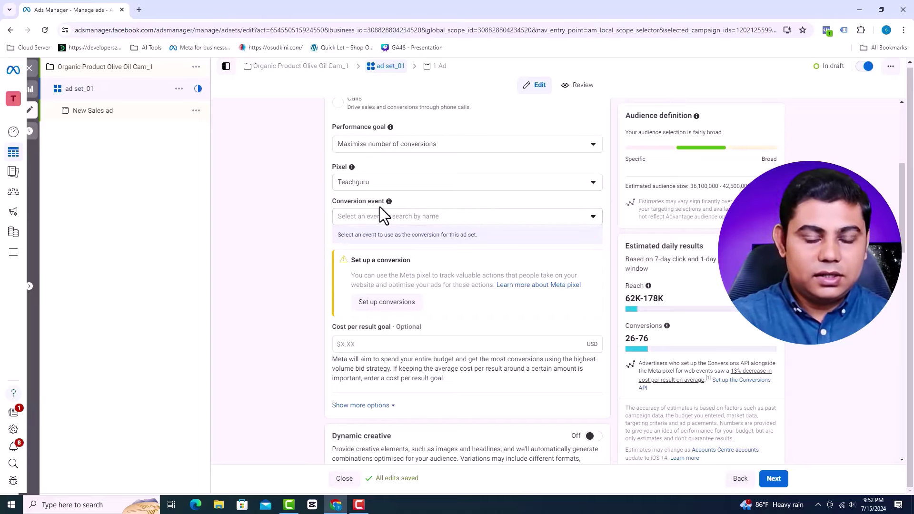
Set the conversion event of the ad set to Purchase
left_click(455, 221)
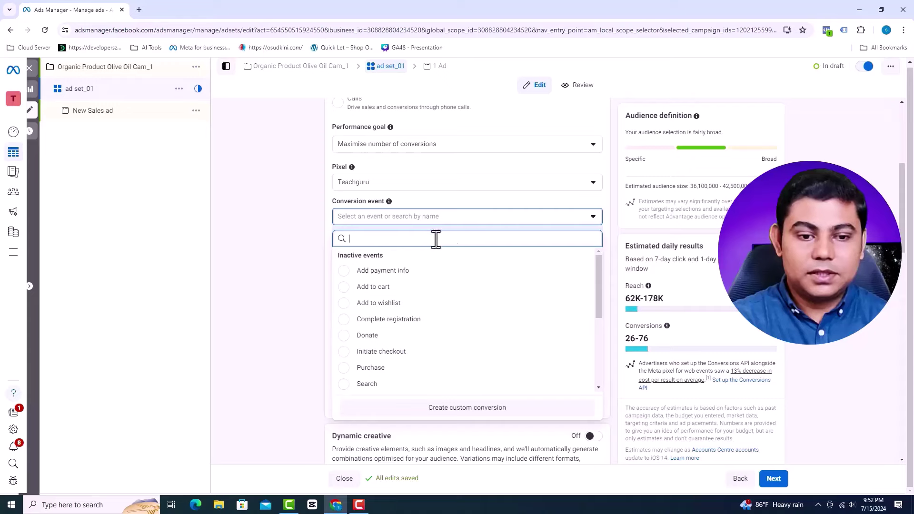
scroll(421, 307, "down", 3)
scroll(428, 314, "down", 1)
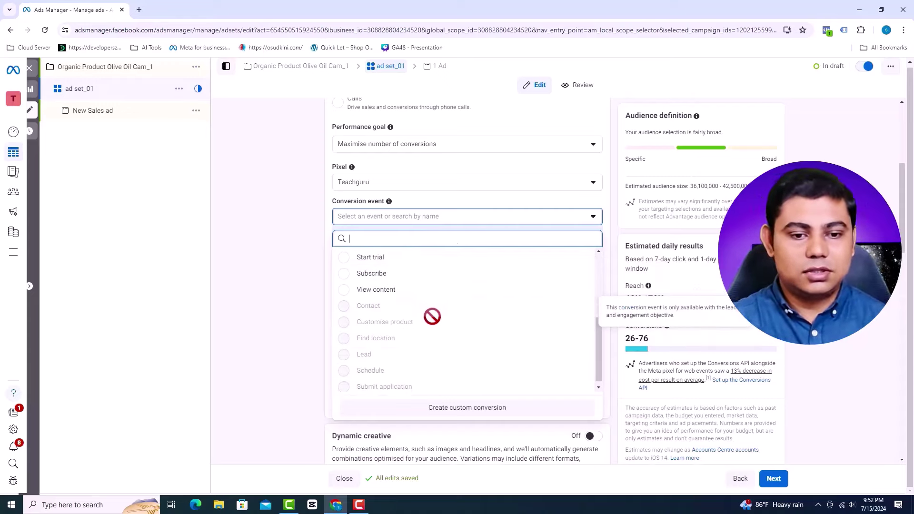
scroll(466, 318, "up", 2)
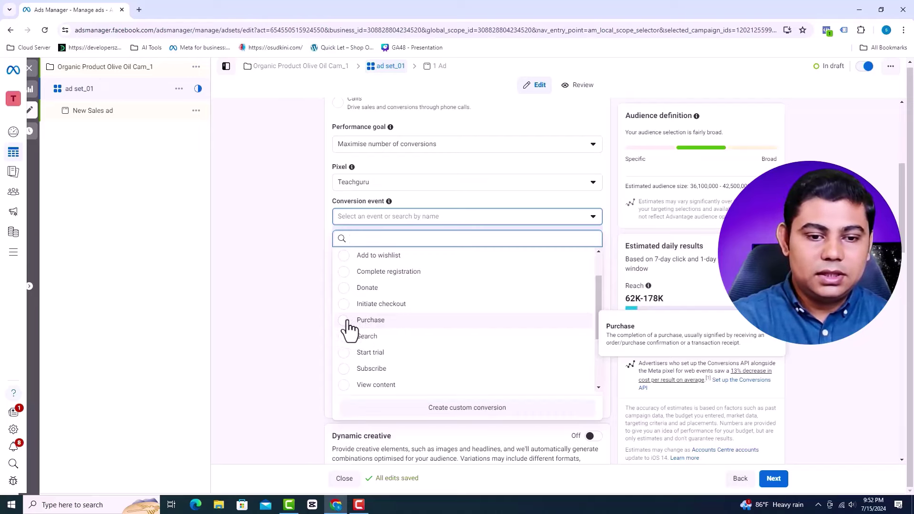
left_click(377, 329)
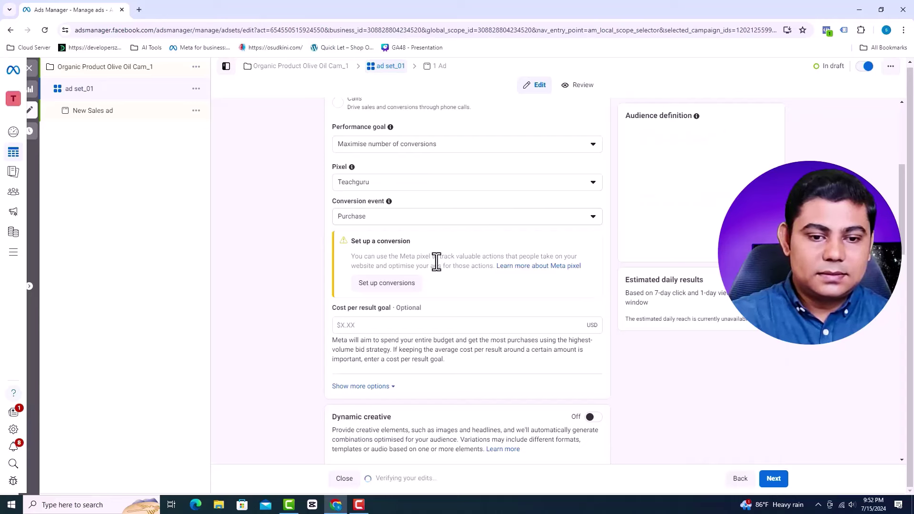
Set the ad set's daily budget to $10
scroll(381, 279, "down", 1)
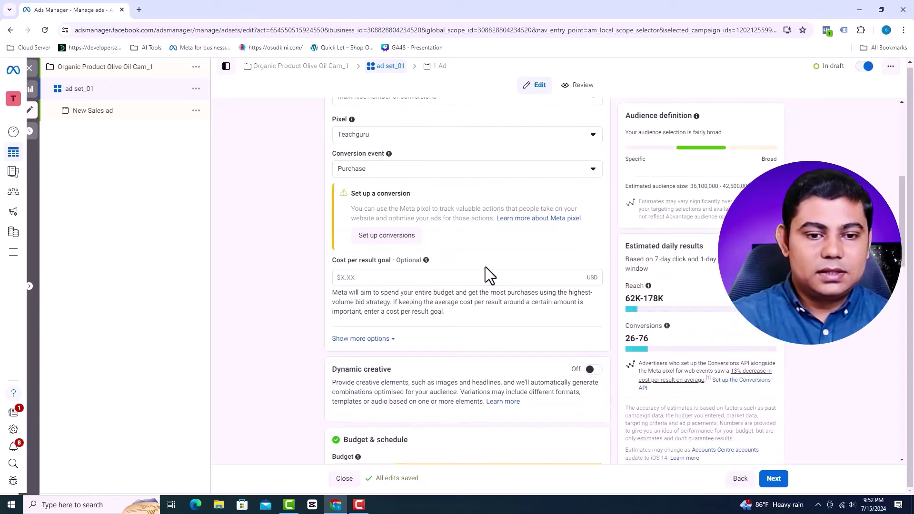
scroll(485, 267, "down", 3)
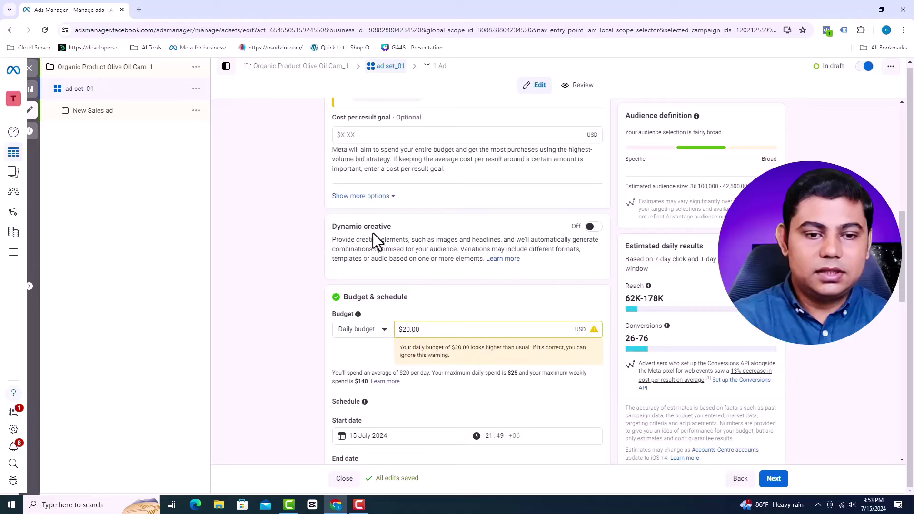
left_click_drag(422, 328, 385, 332)
type("10")
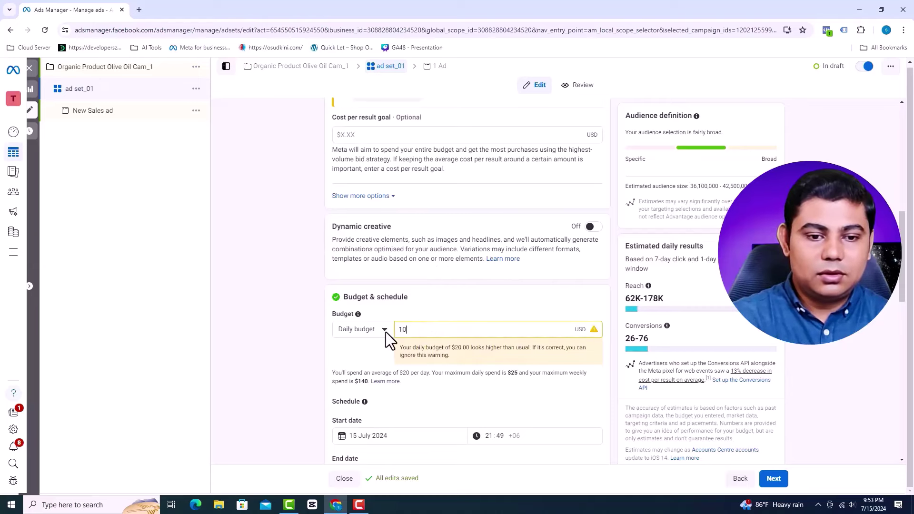
Examine the end date, budget type, budget scheduling and ad scheduling options in the ad set's budget and schedule section
scroll(429, 275, "down", 2)
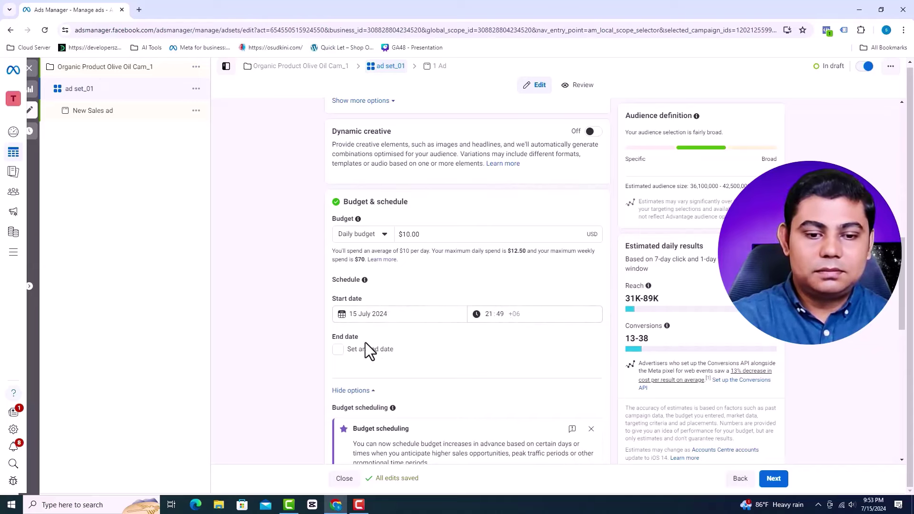
left_click(345, 348)
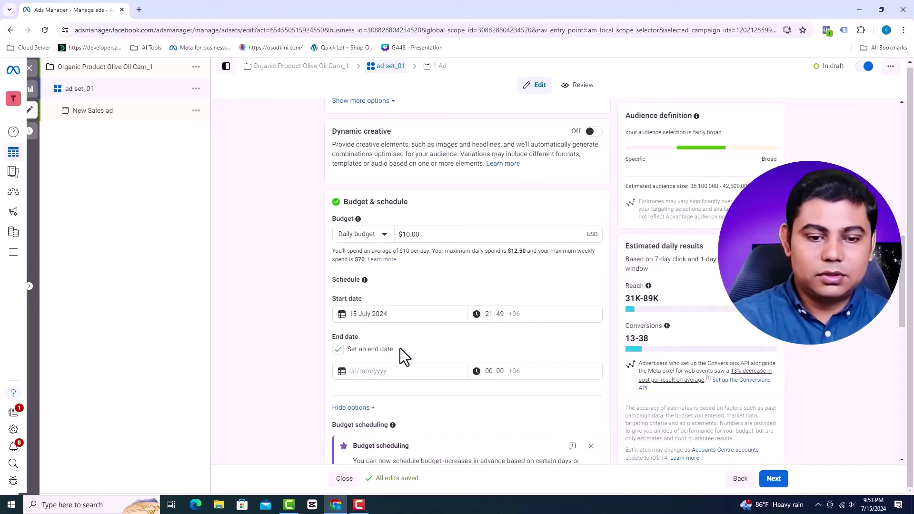
scroll(419, 354, "down", 1)
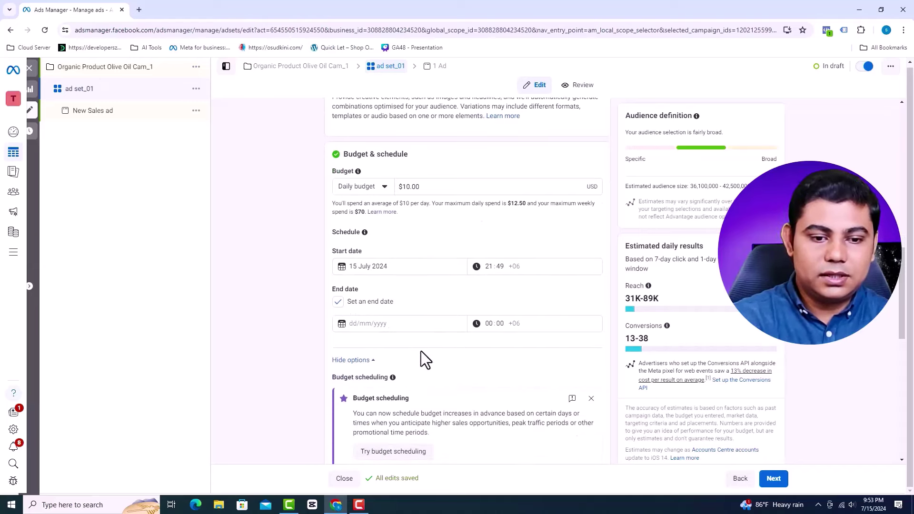
left_click(340, 302)
scroll(391, 296, "down", 2)
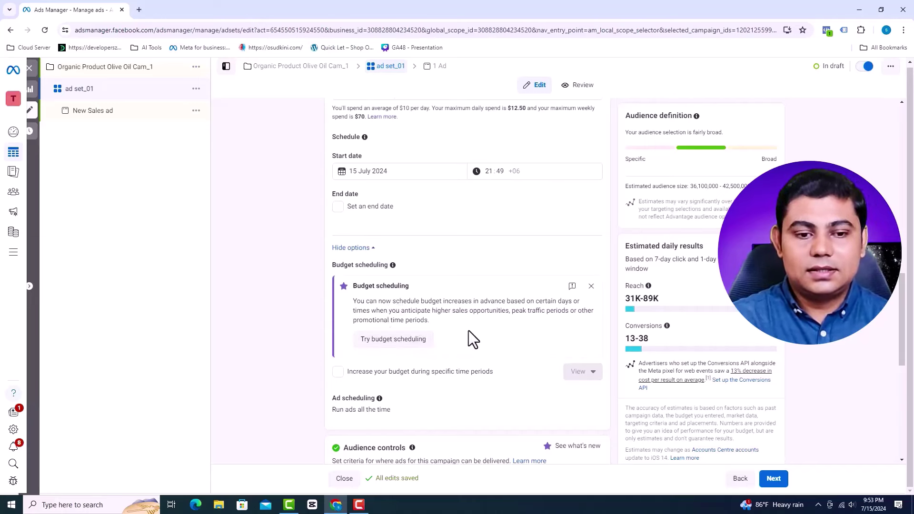
scroll(468, 331, "down", 3)
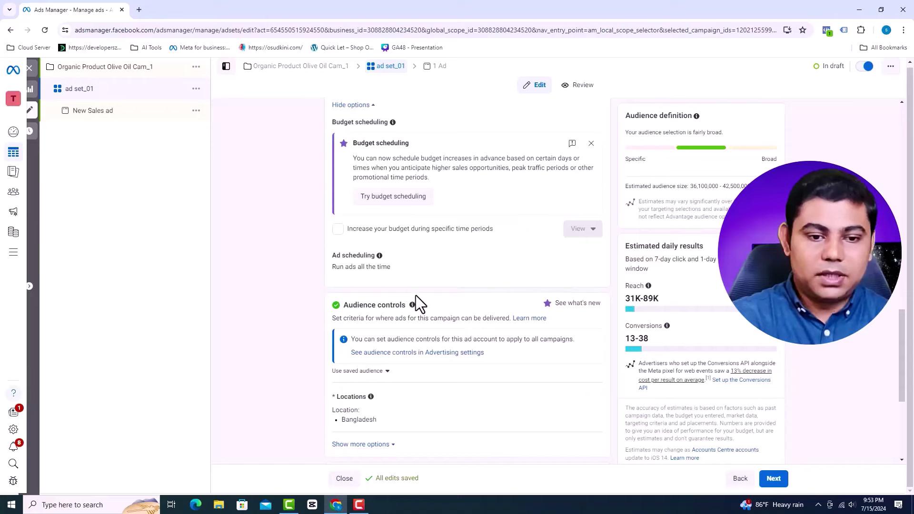
scroll(415, 295, "up", 6)
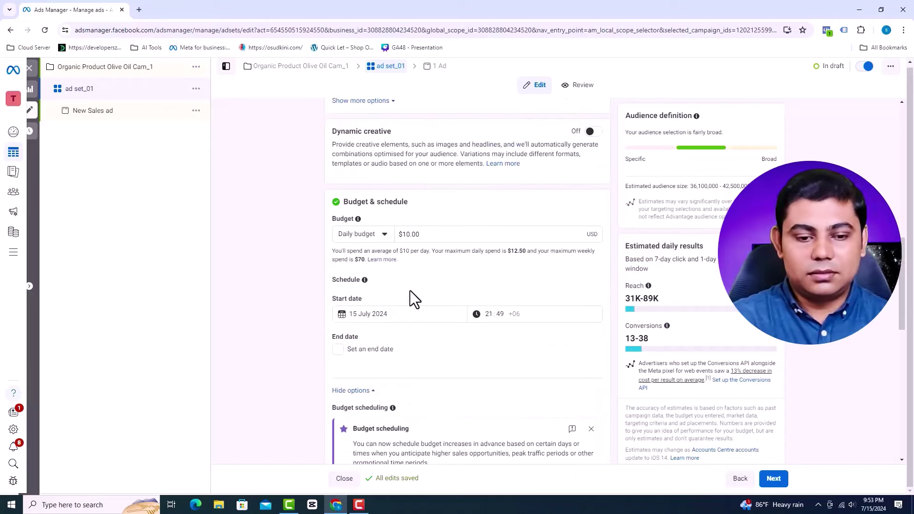
left_click(382, 235)
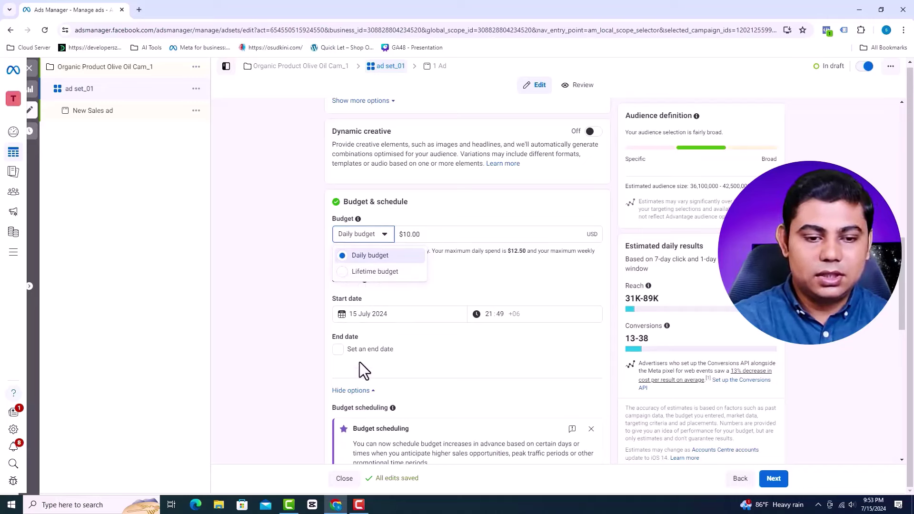
left_click(289, 329)
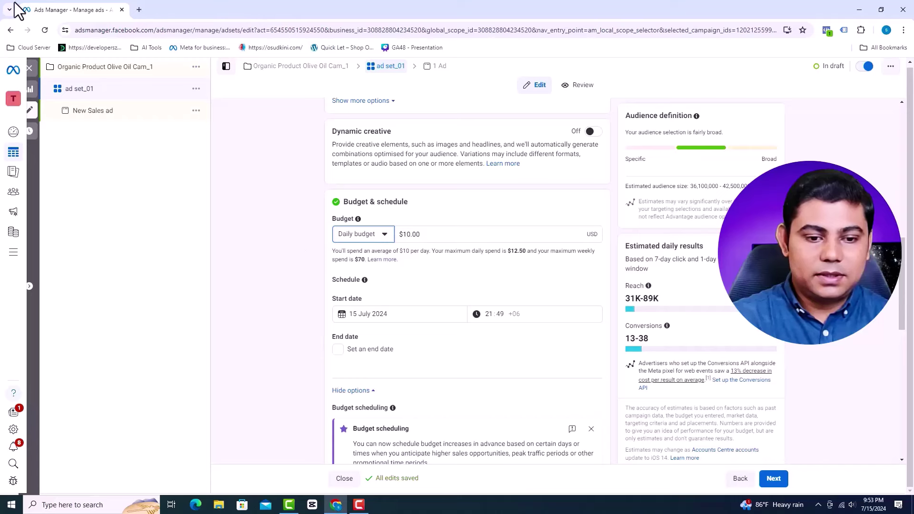
scroll(489, 243, "down", 6)
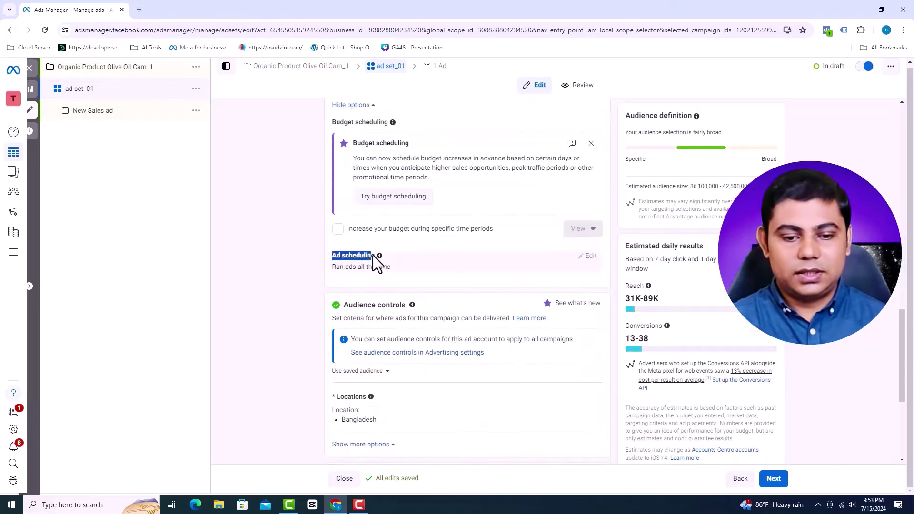
left_click_drag(373, 255, 376, 255)
In the audience controls, replace the Bangladesh location with the city Dhaka, Dhaka Division
scroll(433, 261, "down", 2)
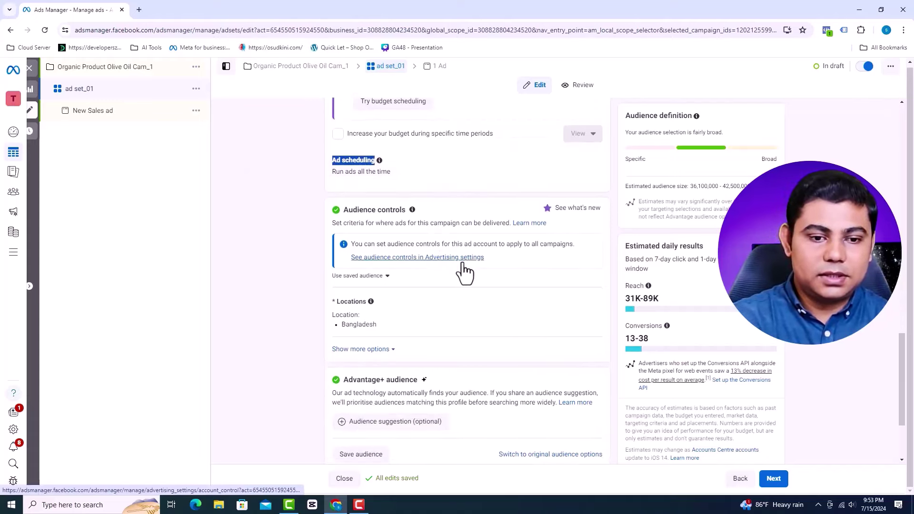
scroll(494, 278, "down", 1)
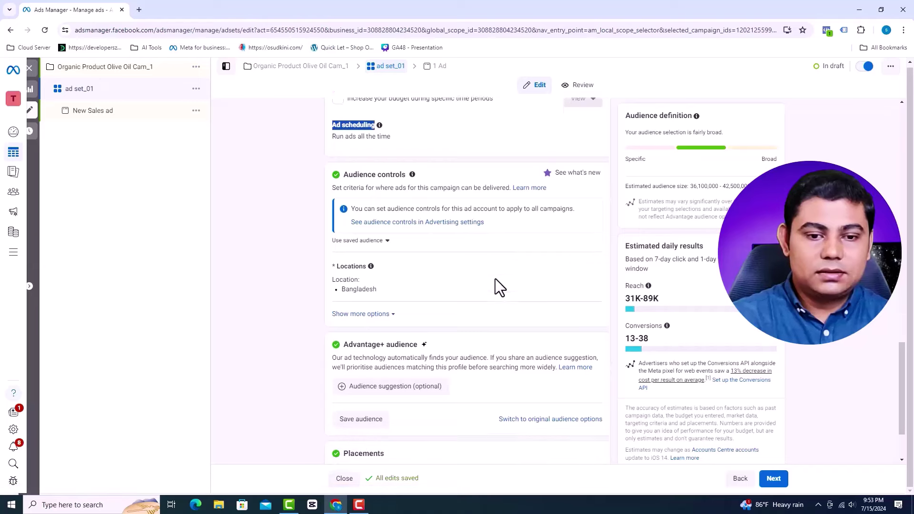
scroll(495, 279, "down", 1)
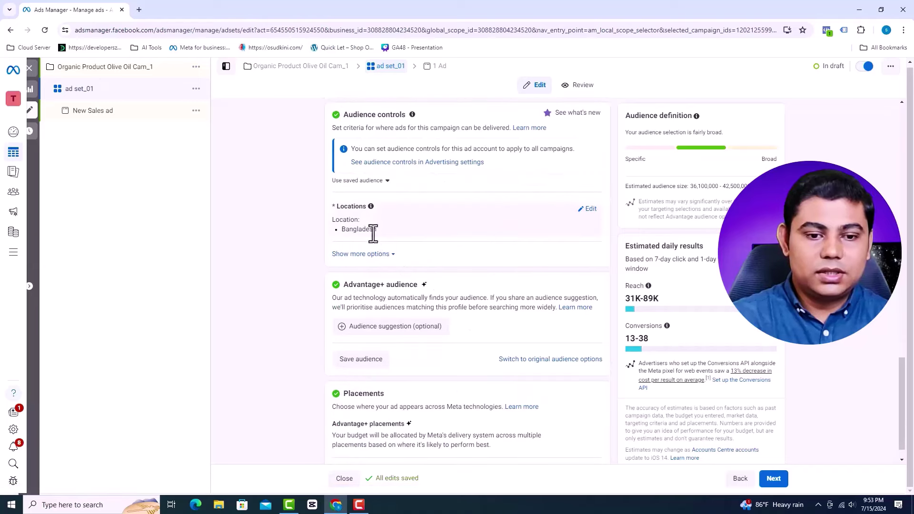
left_click(590, 209)
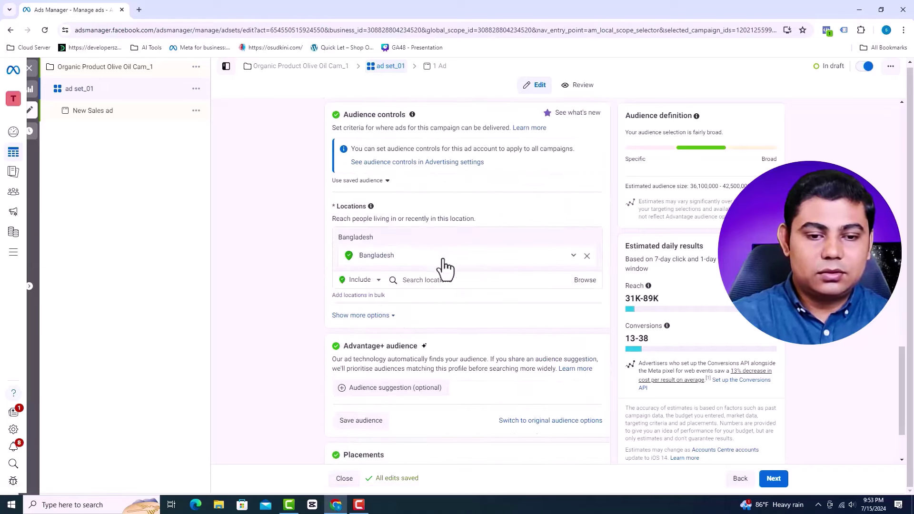
left_click(587, 255)
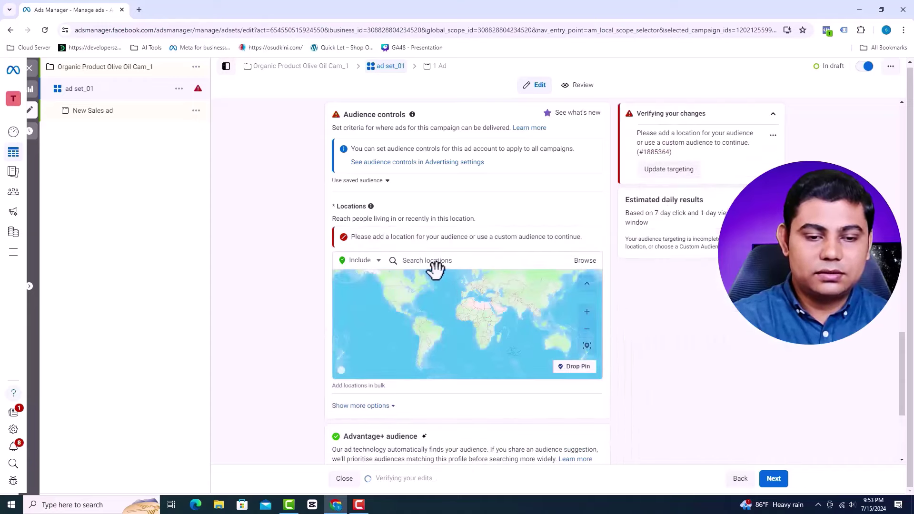
left_click(450, 261)
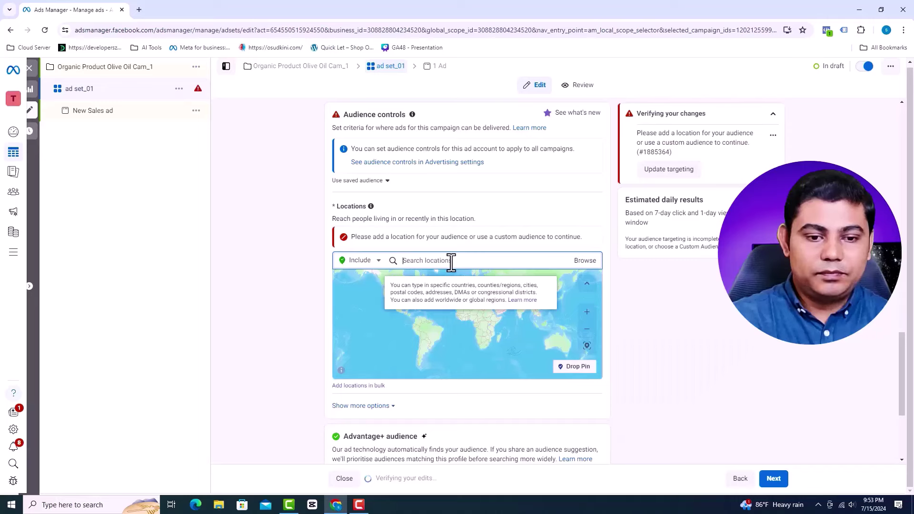
type("Dhaka")
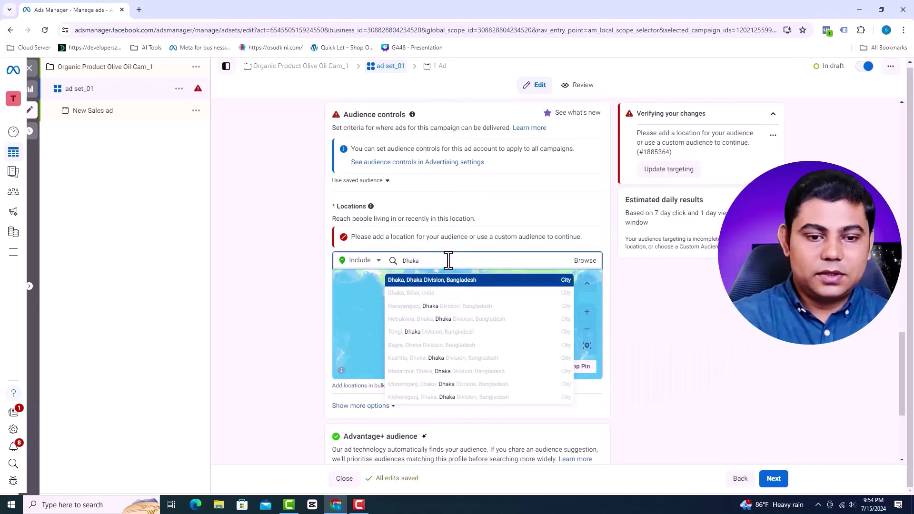
left_click(460, 284)
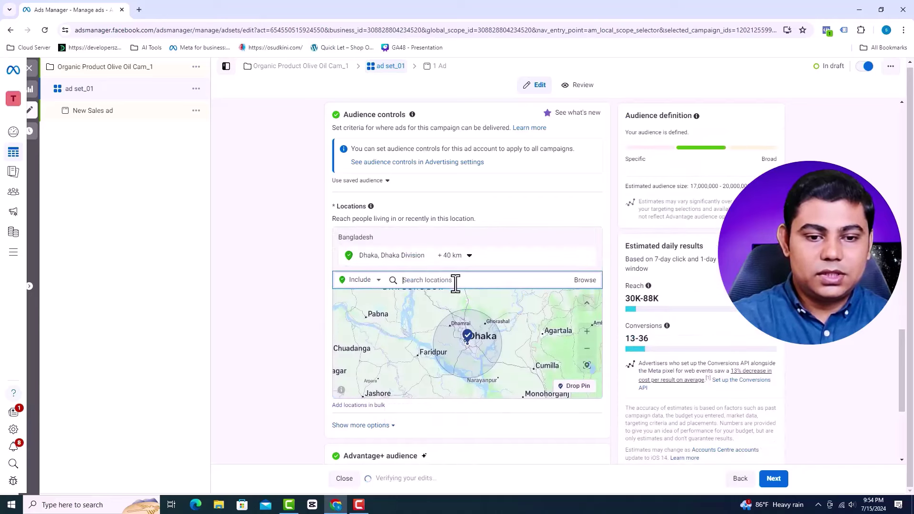
Add Chittagong Division and the city Sylhet, Sylhet Division, to the included audience locations
type("chitta")
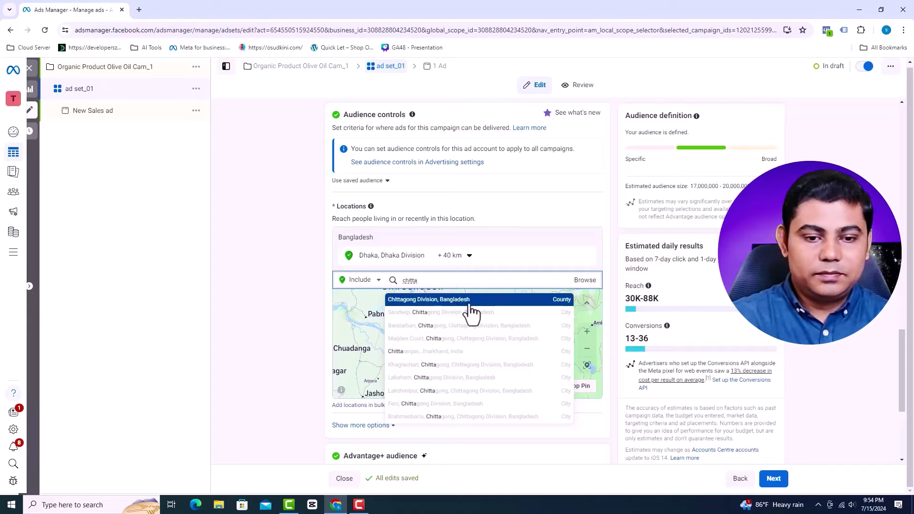
left_click(470, 302)
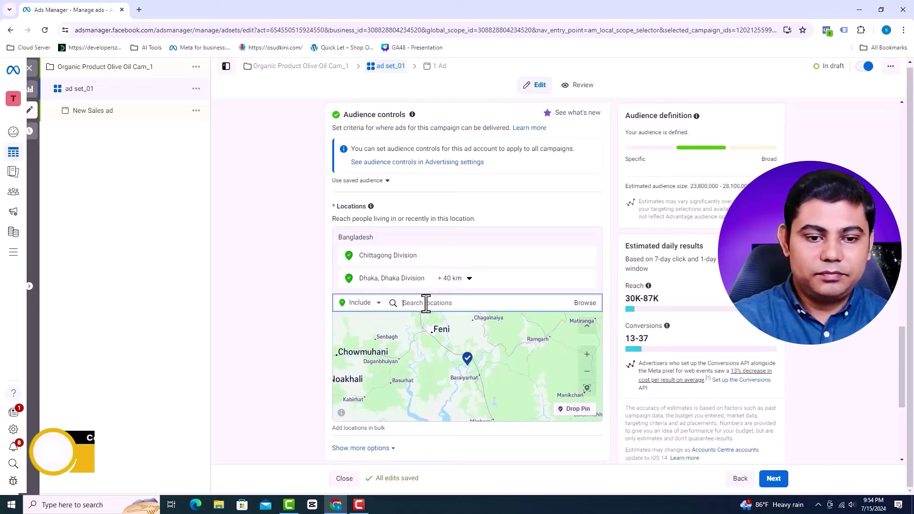
type("sy")
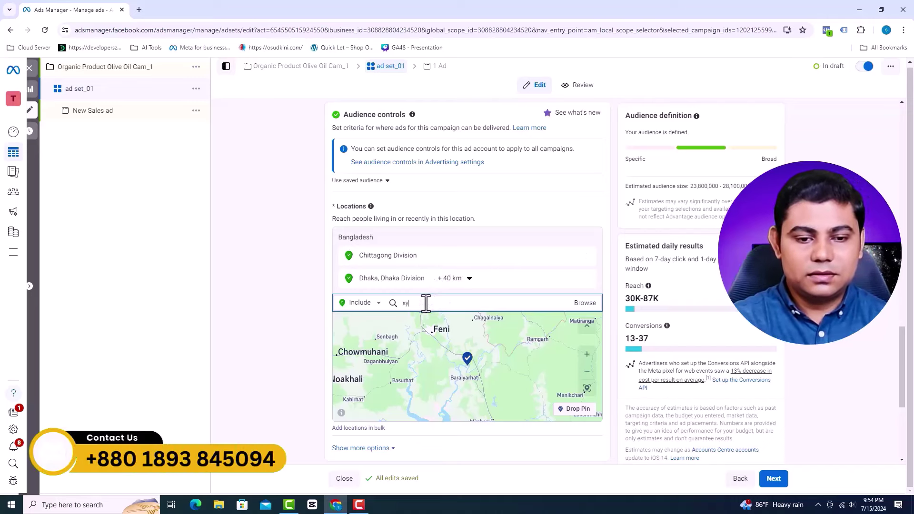
type("lhet")
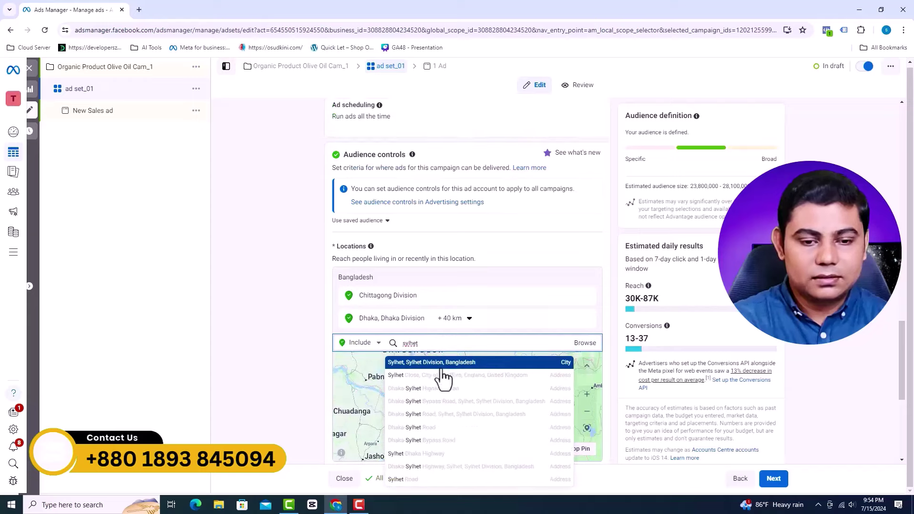
key("Return")
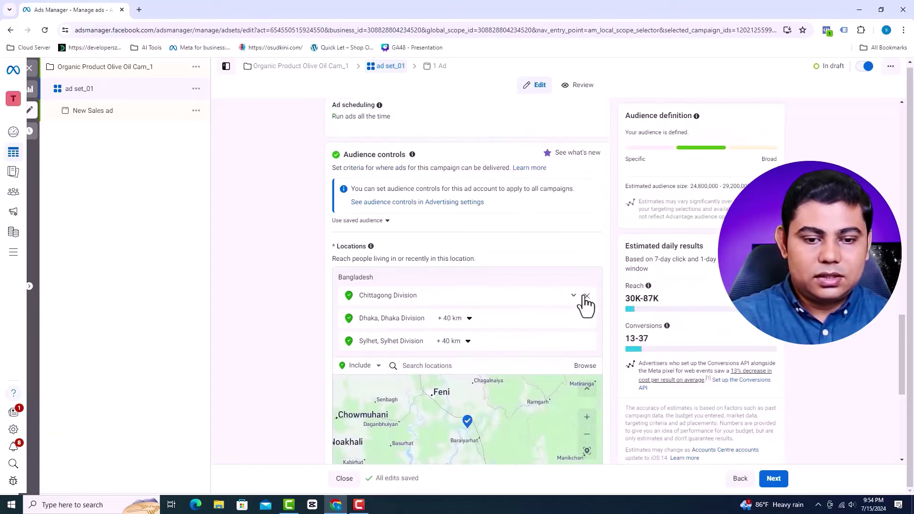
Remove Chittagong Division from the audience locations and add it back as an included location
left_click(586, 296)
left_click(461, 349)
type("ch")
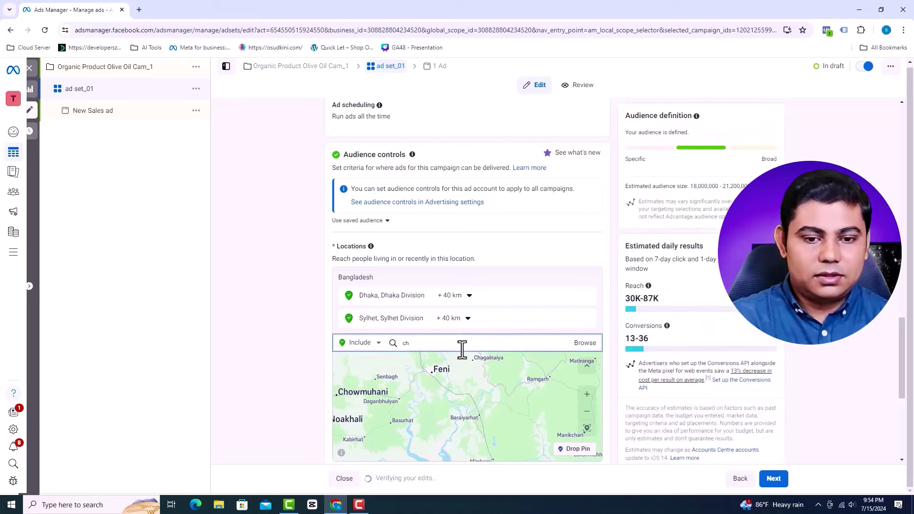
type("itta")
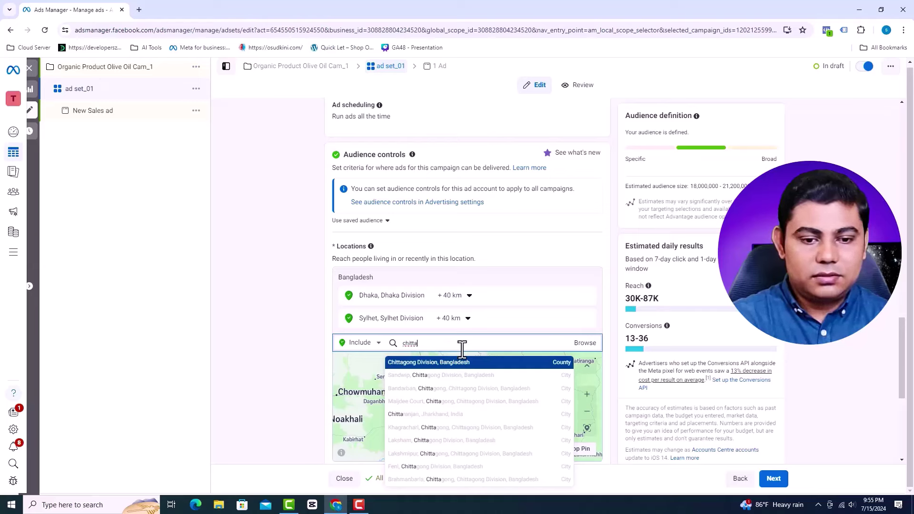
left_click(482, 363)
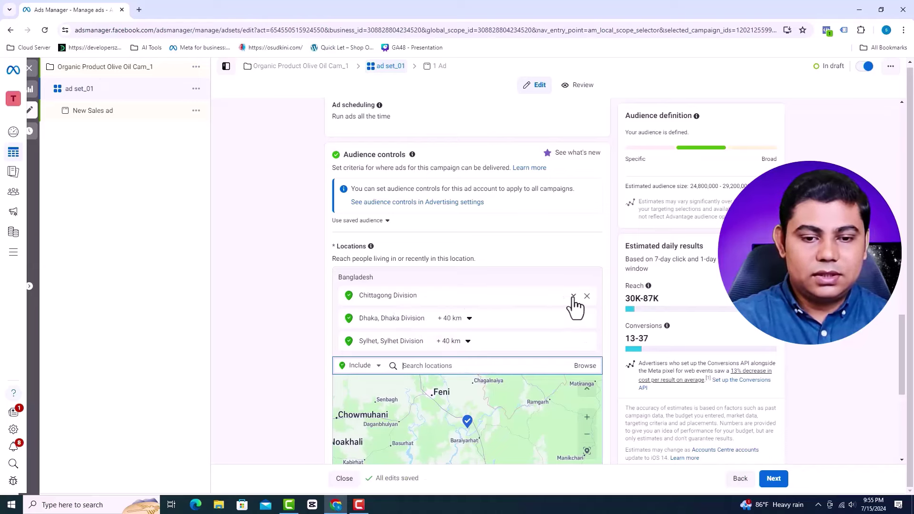
Open the optional audience suggestion settings in the Advantage+ audience section
scroll(517, 287, "down", 5)
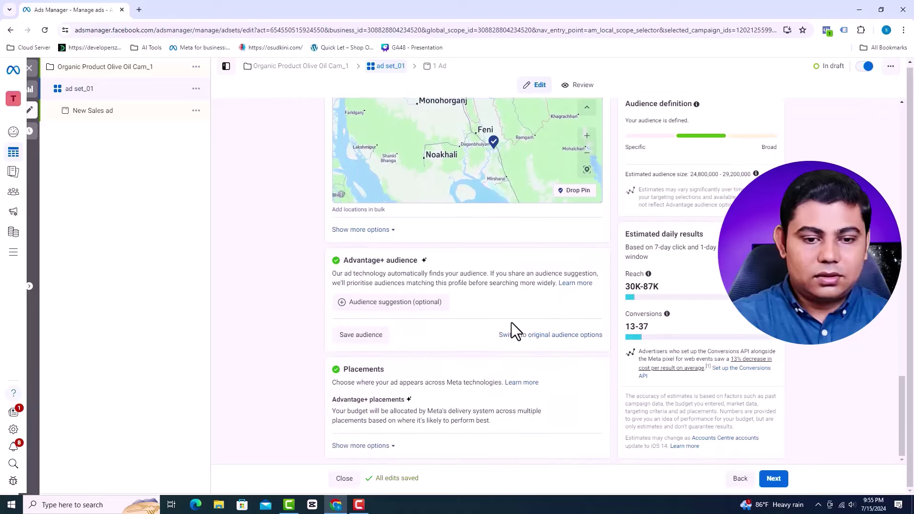
left_click_drag(343, 260, 421, 262)
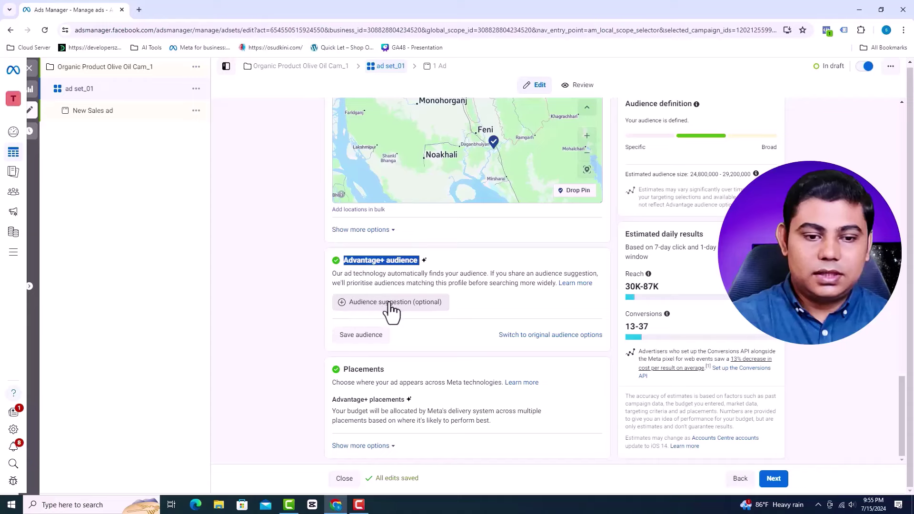
mouse_move(375, 310)
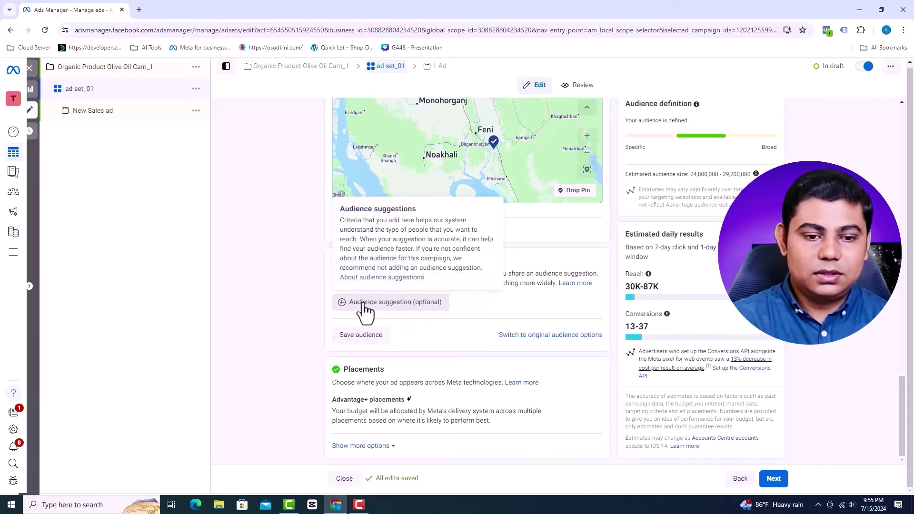
left_click(376, 309)
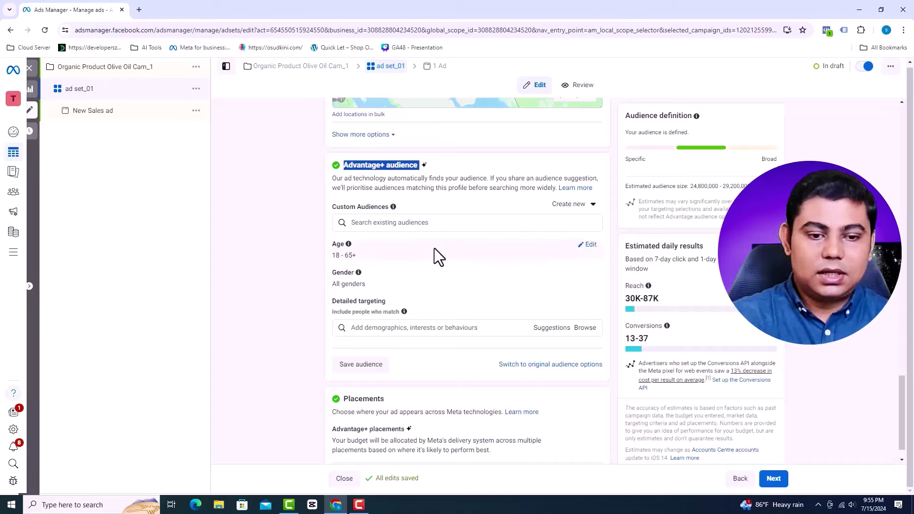
Set the suggested audience's age range to 25–45
left_click(591, 246)
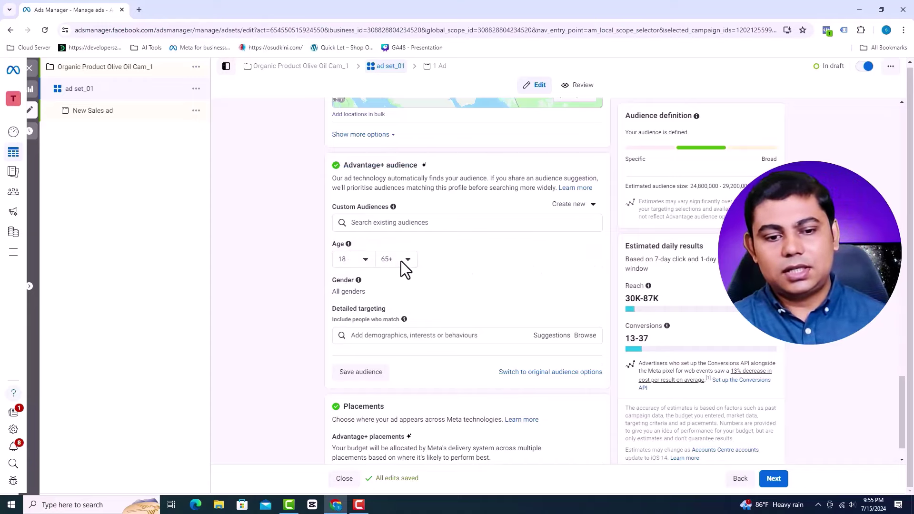
left_click(408, 259)
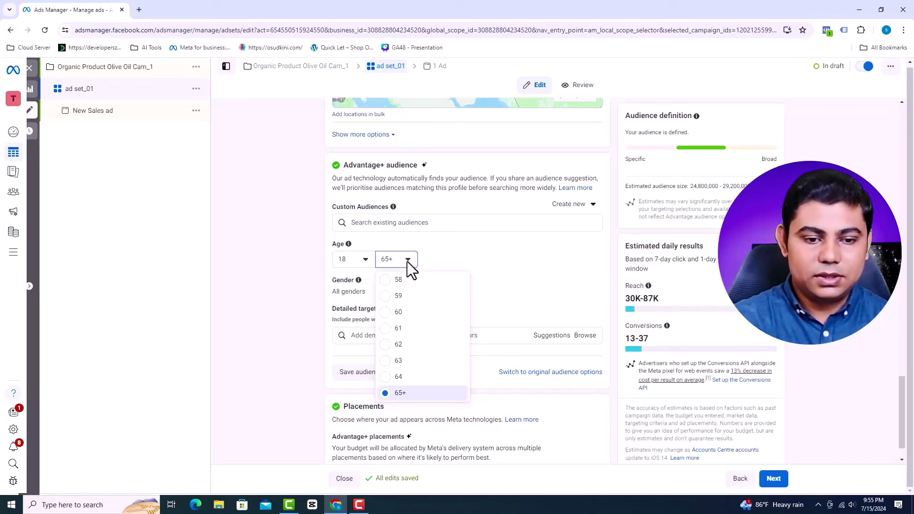
left_click(362, 261)
left_click(356, 395)
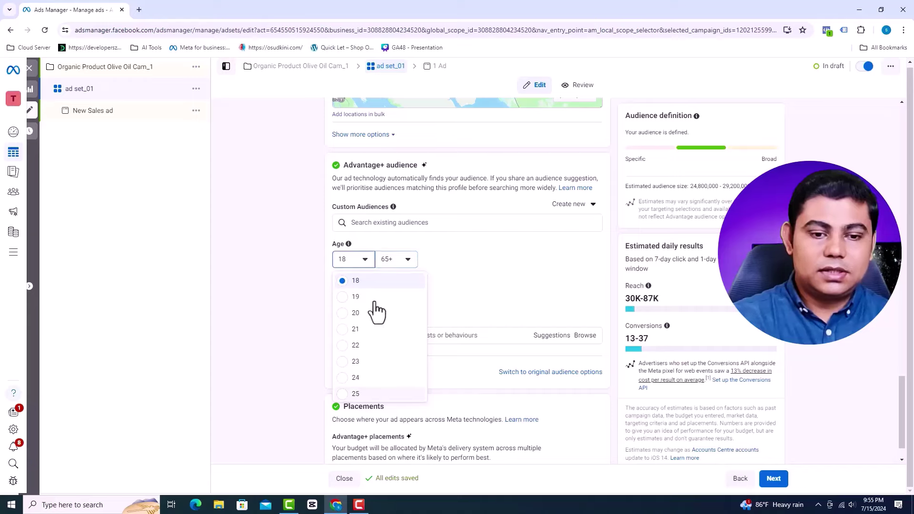
left_click(397, 260)
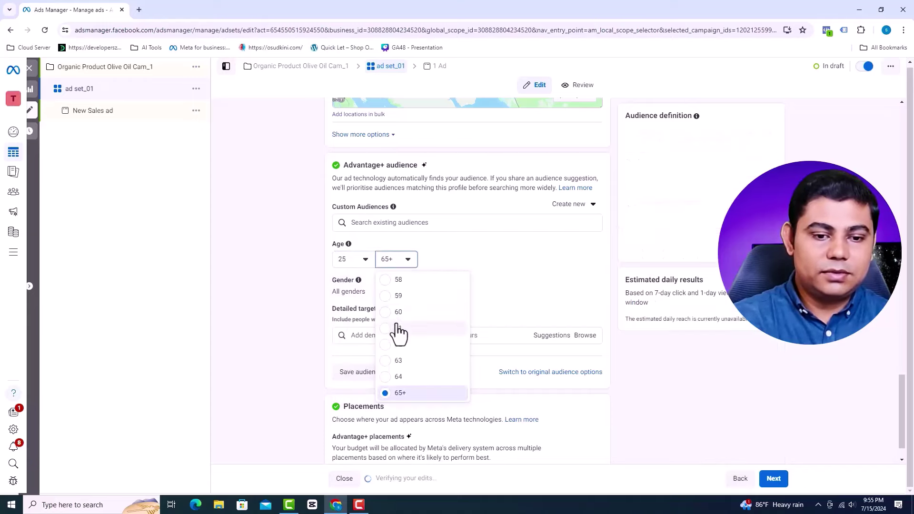
scroll(399, 332, "up", 3)
scroll(399, 331, "up", 4)
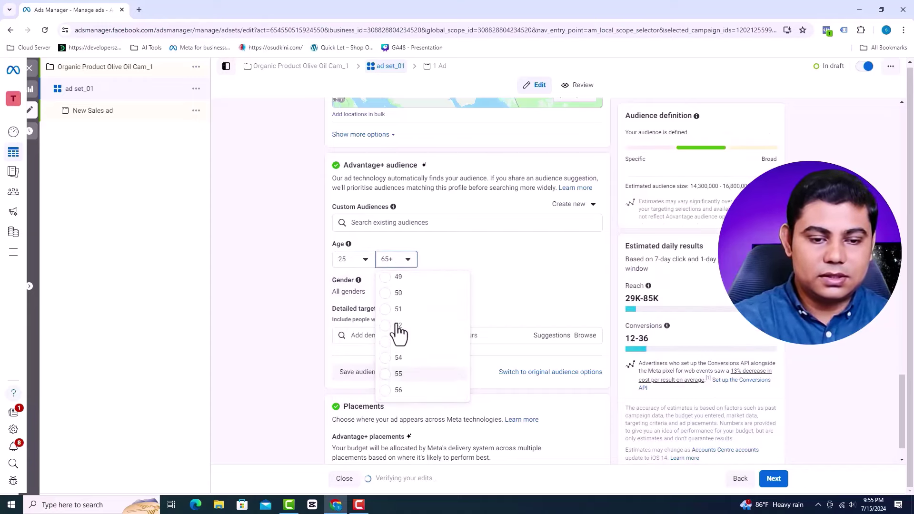
left_click(391, 356)
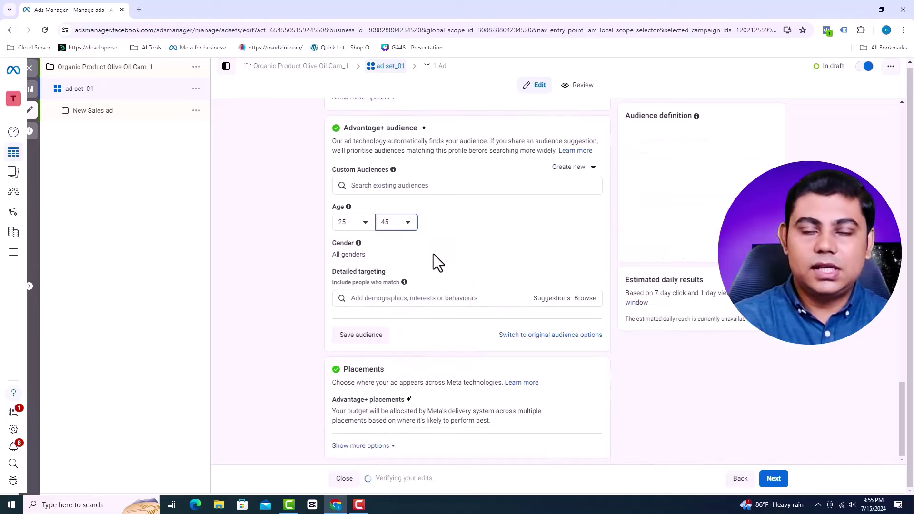
Search detailed targeting for "Health" and add the interest Health and wellness (personal care)
scroll(433, 253, "down", 1)
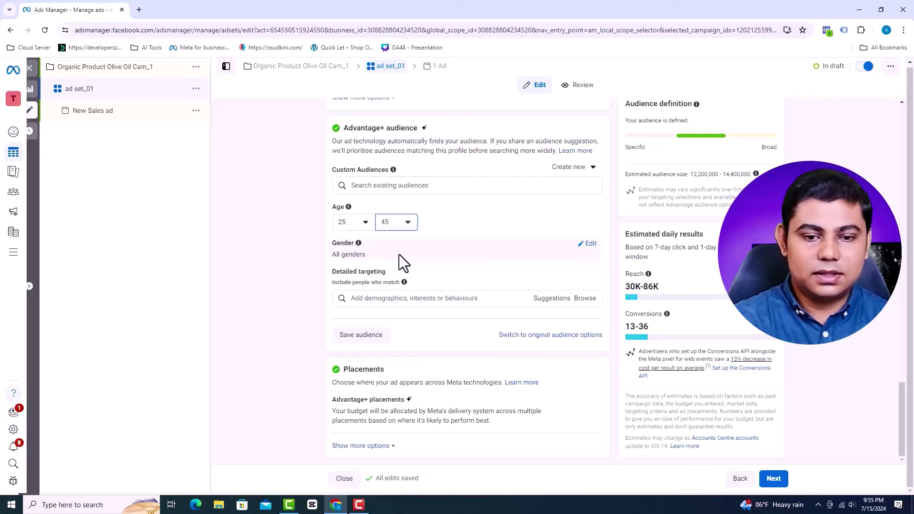
left_click(383, 299)
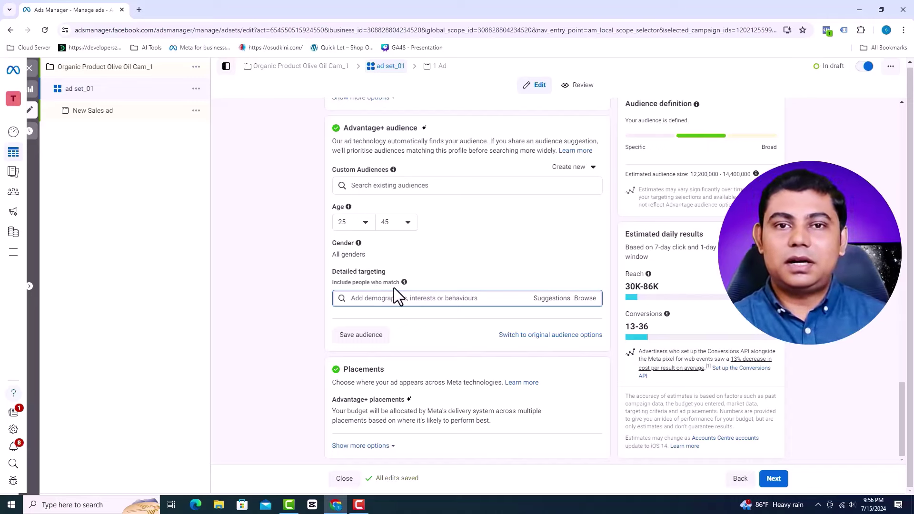
mouse_move(417, 273)
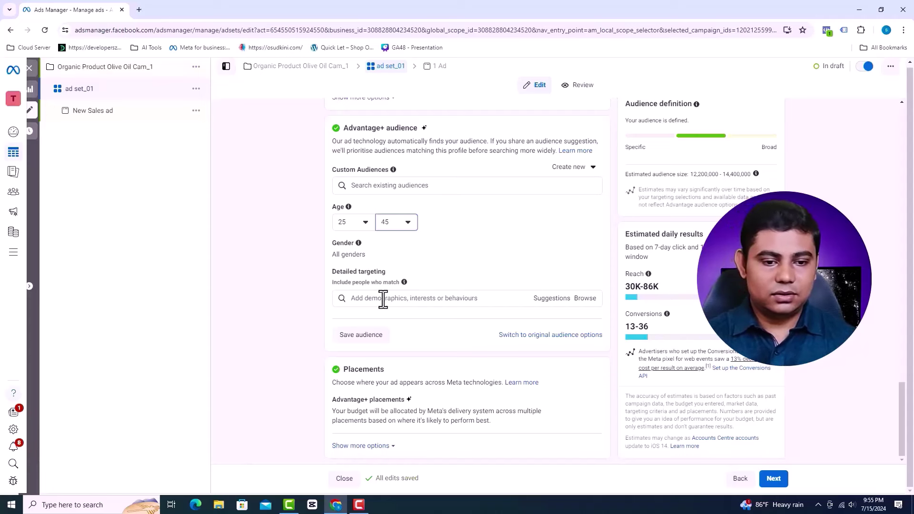
left_click(383, 300)
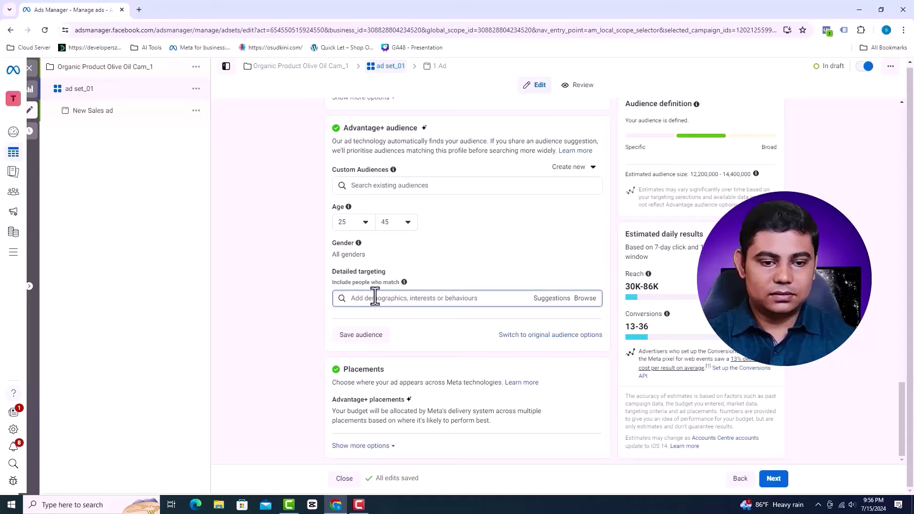
type("Health")
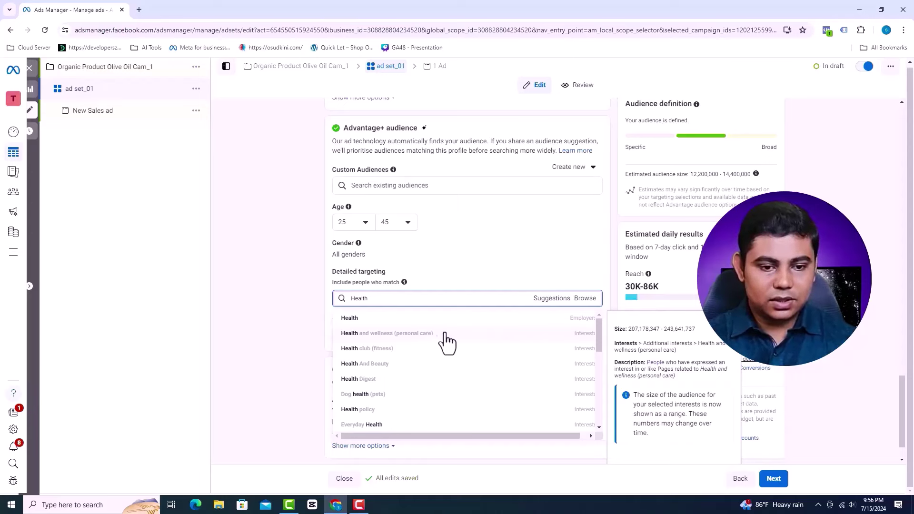
left_click(393, 333)
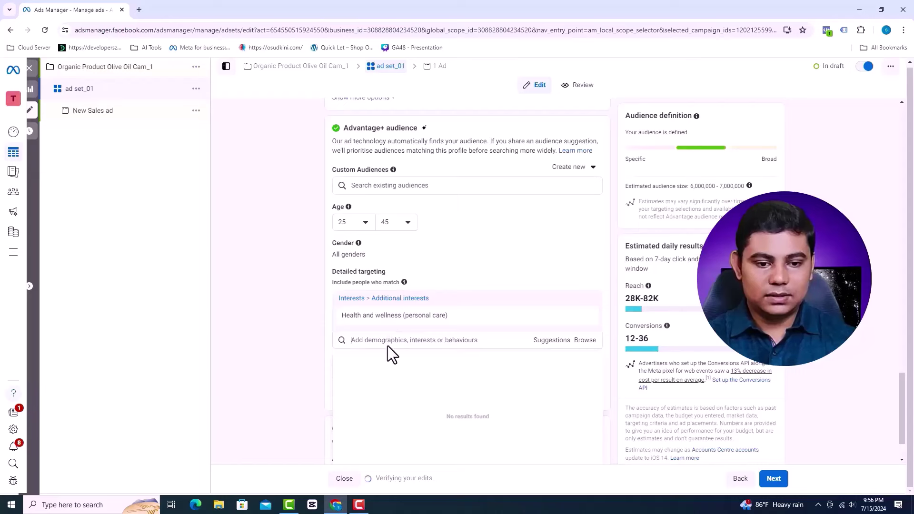
Add the interests Health club (fitness) and Health And Beauty to the detailed targeting
type("Hea")
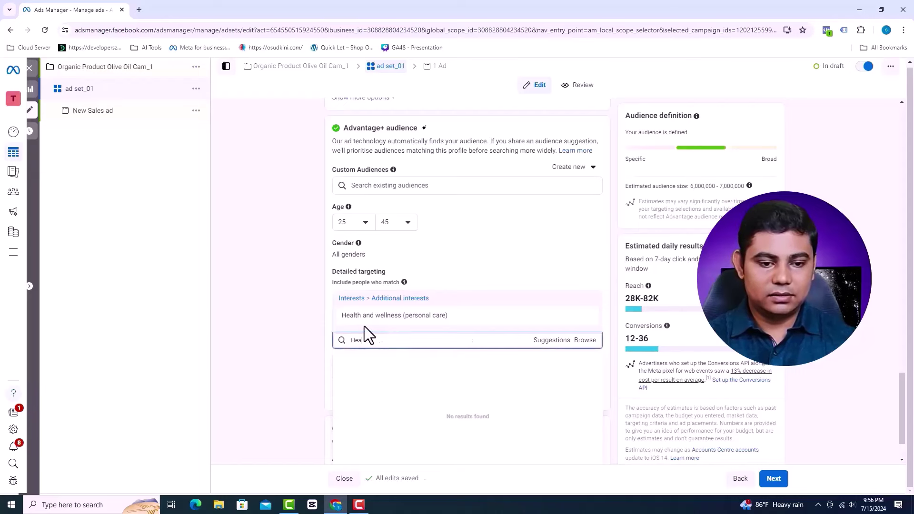
type("lth")
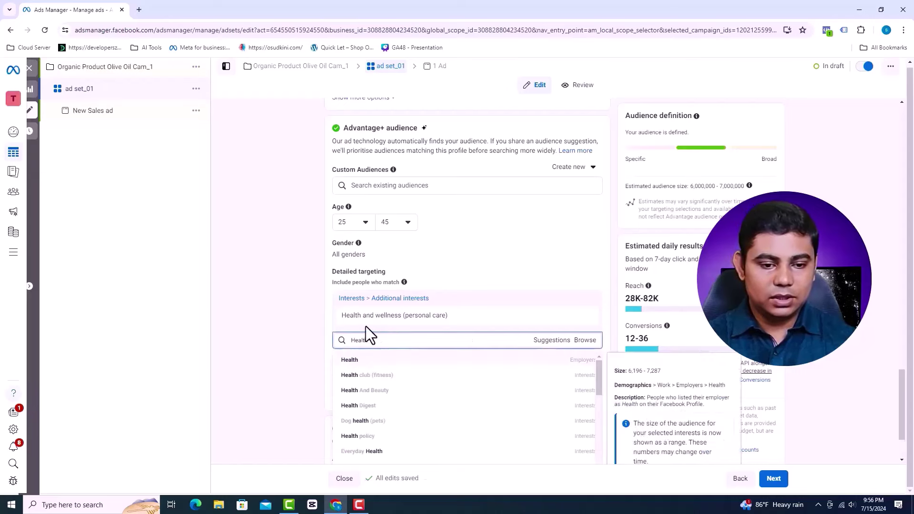
left_click(376, 376)
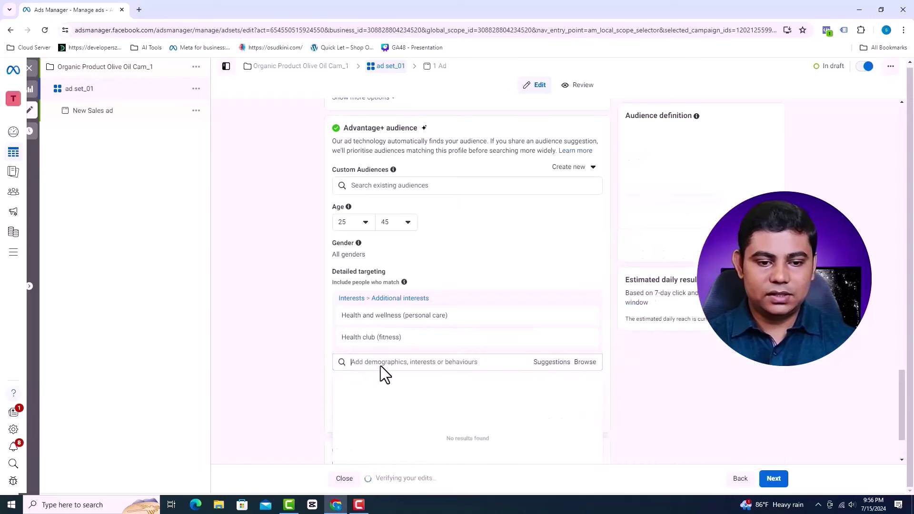
type("H")
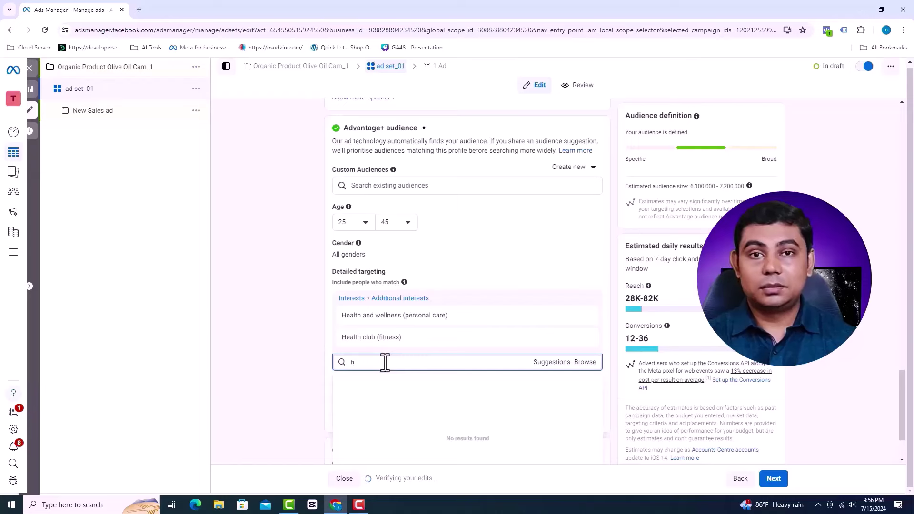
type("Healt")
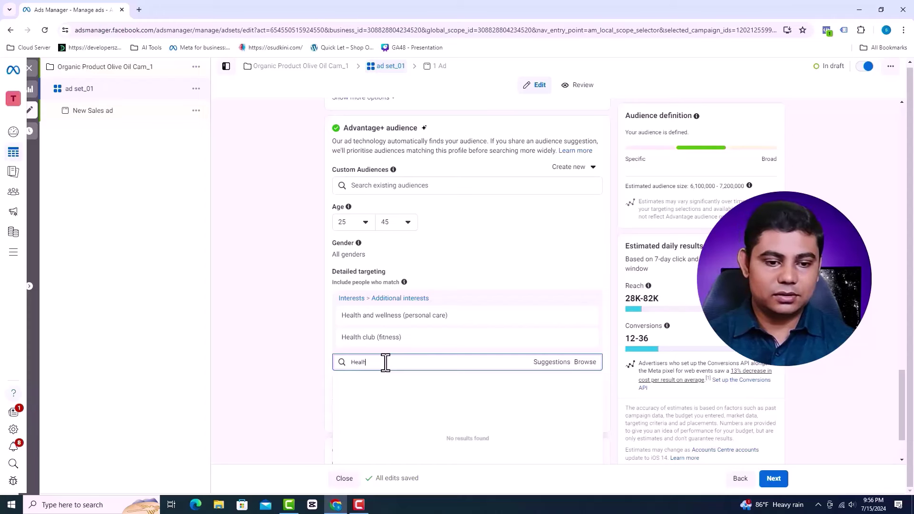
type("h")
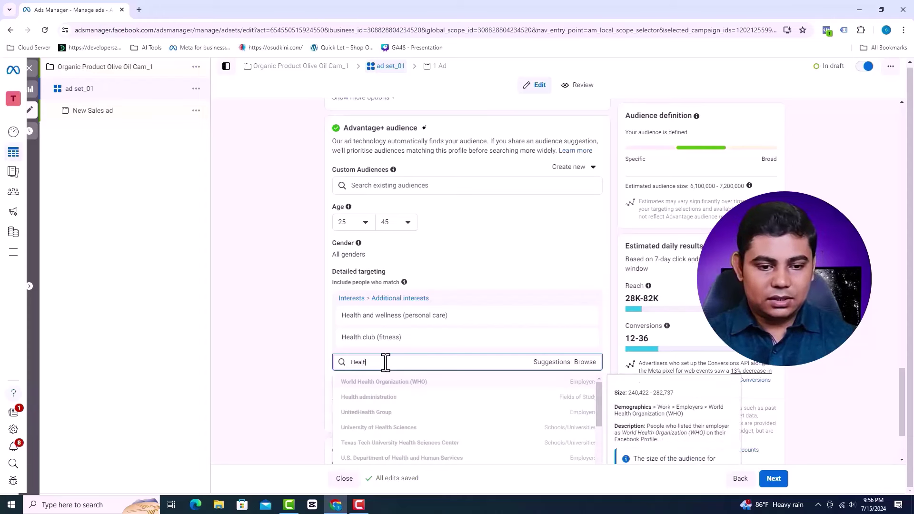
type("lth")
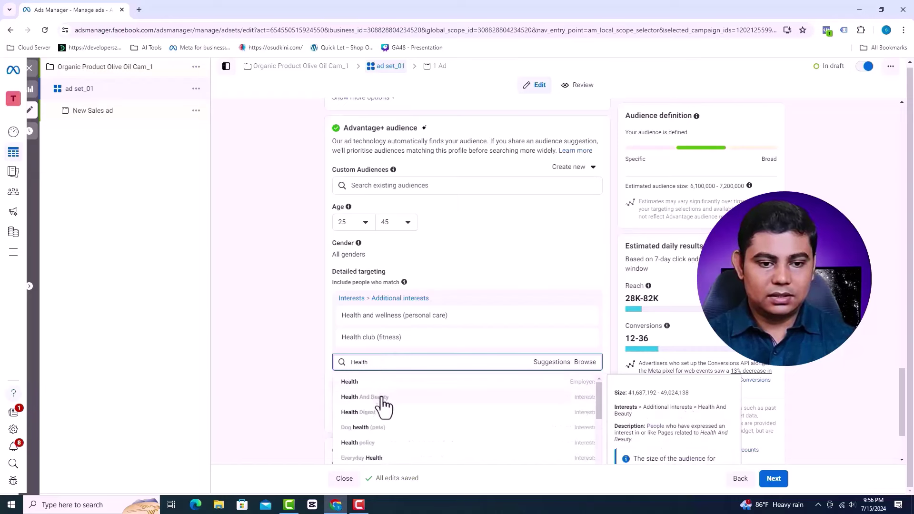
left_click(382, 398)
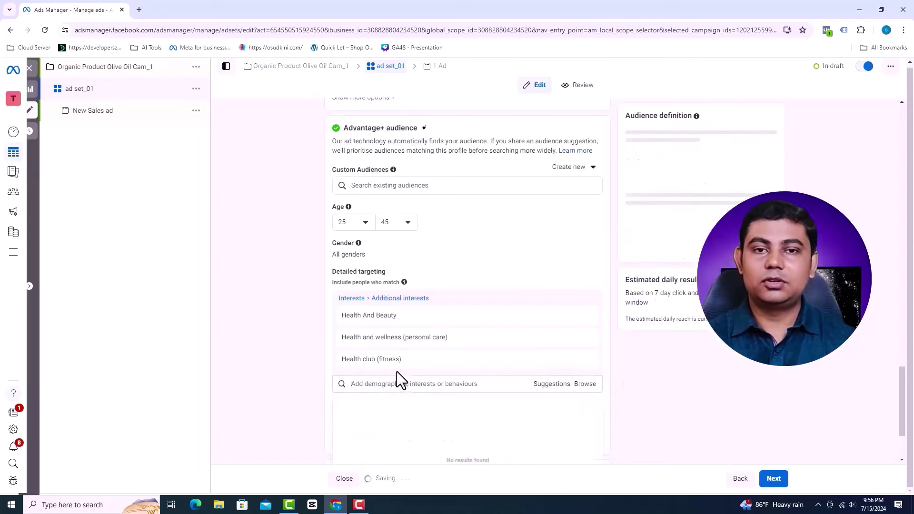
Search detailed targeting for "cooking" and "eating", adding the interests Cooking (food and drink) and Eat Natural
scroll(478, 342, "down", 1)
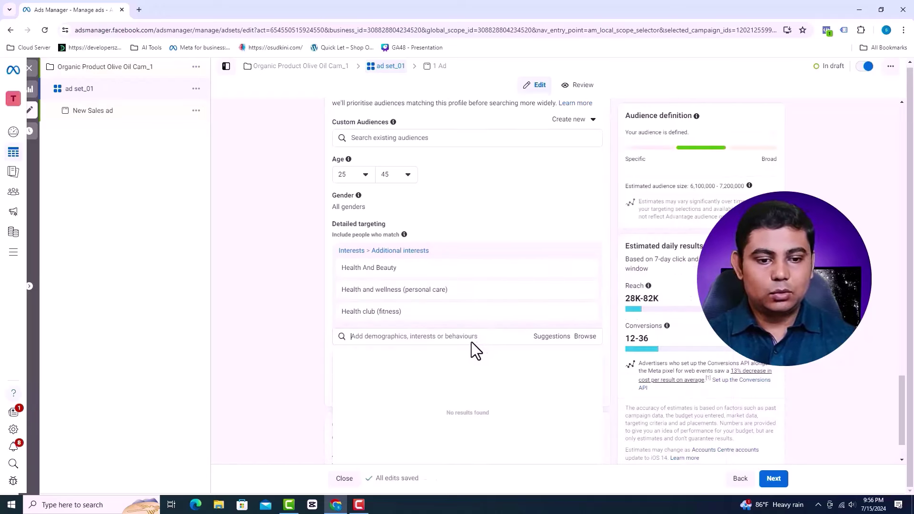
left_click(471, 342)
type("cooking")
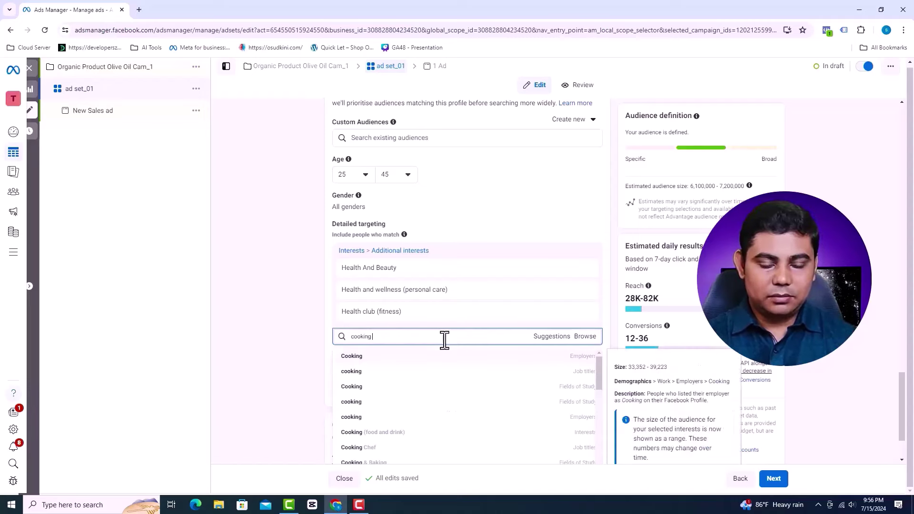
scroll(444, 341, "down", 2)
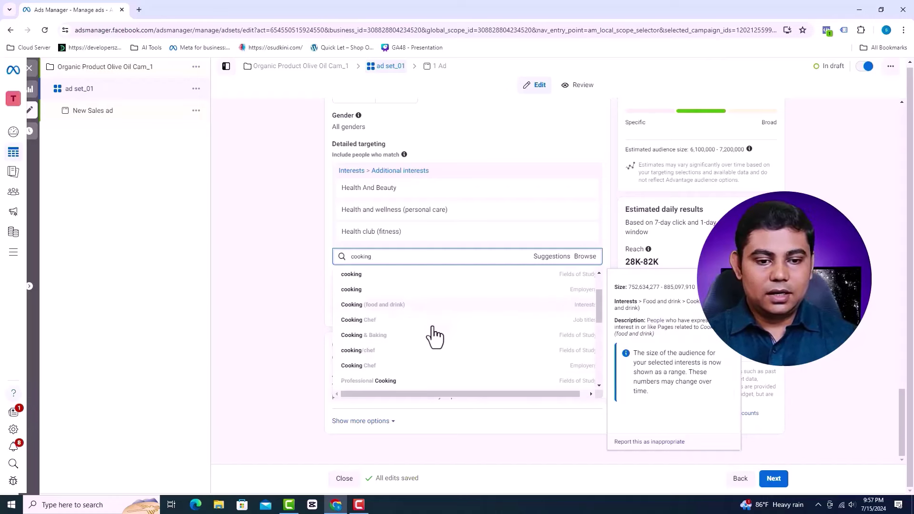
left_click(431, 328)
left_click(402, 282)
type("eating")
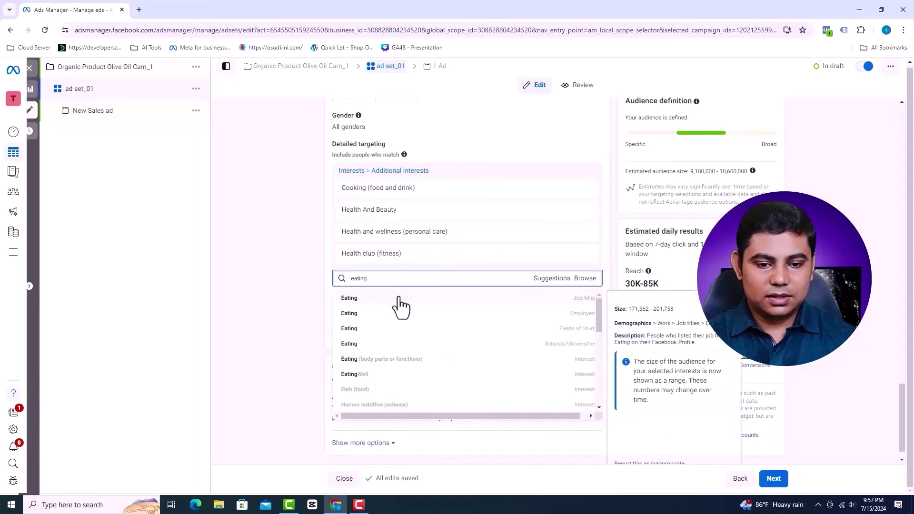
scroll(374, 364, "down", 5)
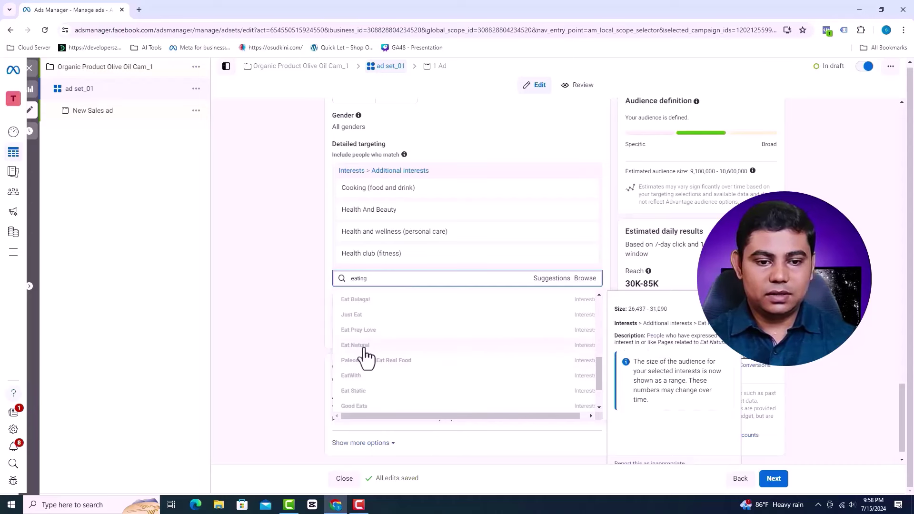
left_click(418, 346)
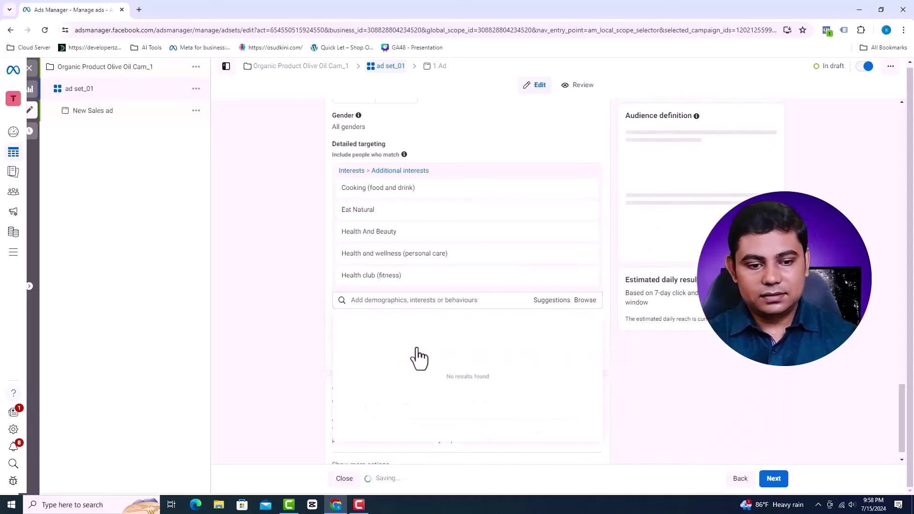
Search detailed targeting for "fitness" and add the interests Physical fitness (fitness) and Physical exercise (fitness)
type("fitness")
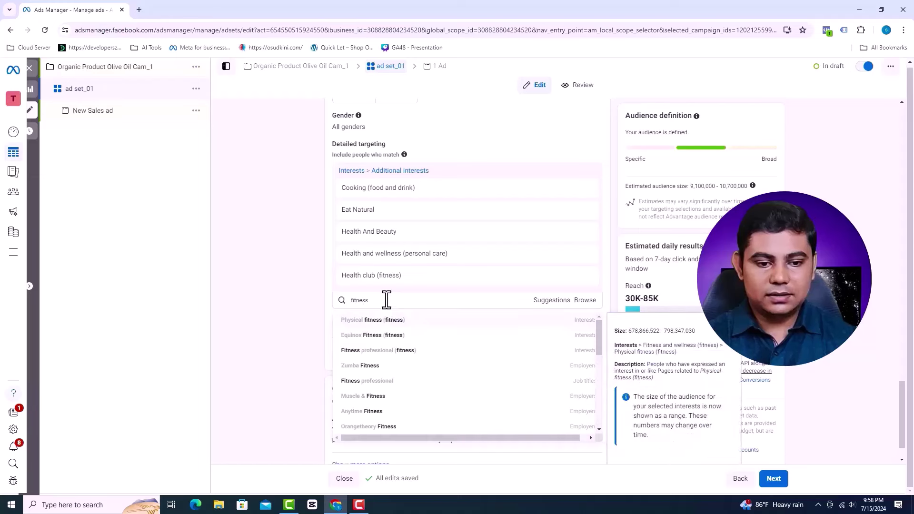
left_click(373, 326)
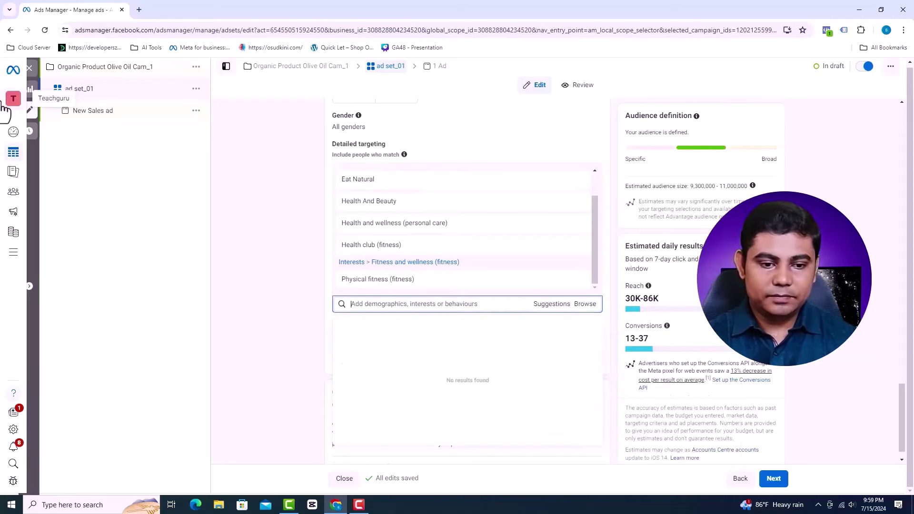
type("fitness")
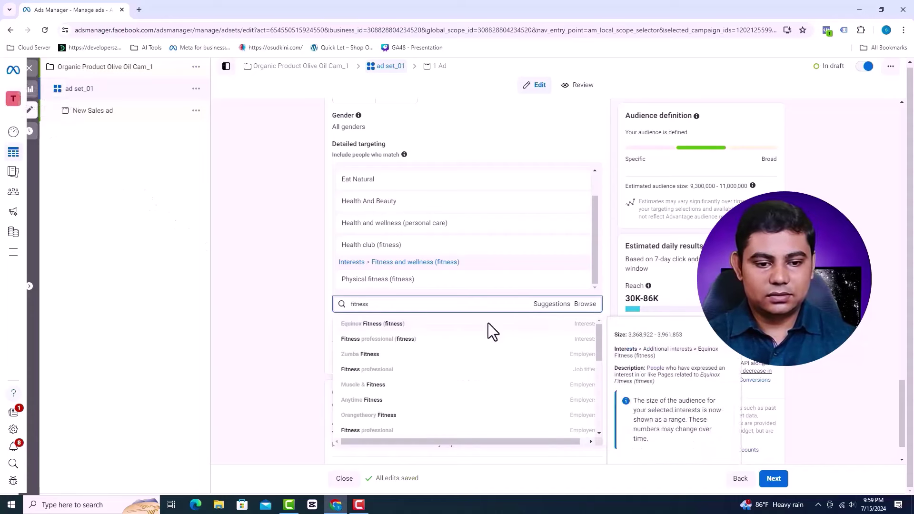
scroll(397, 371, "down", 3)
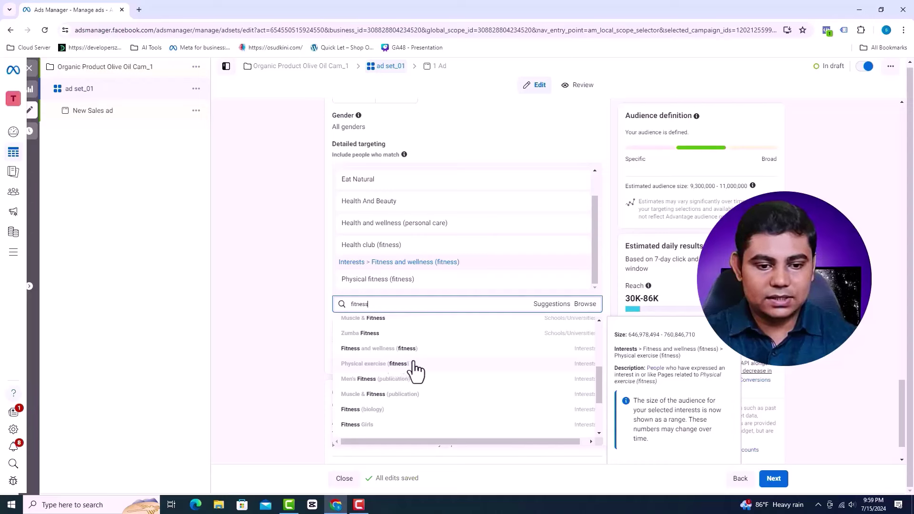
left_click(396, 365)
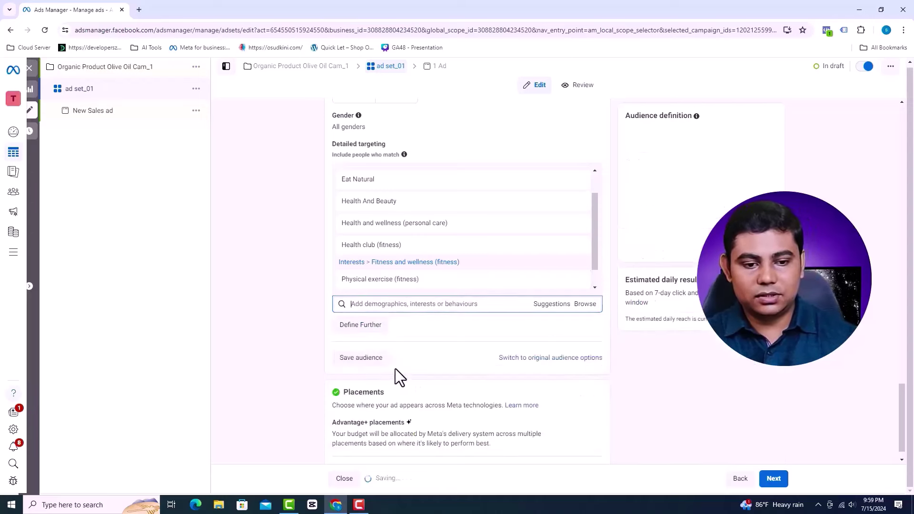
Search detailed targeting for "fitness" and add the interests GoodLife Fitness and Fitness Girls
left_click(418, 305)
type("fitness")
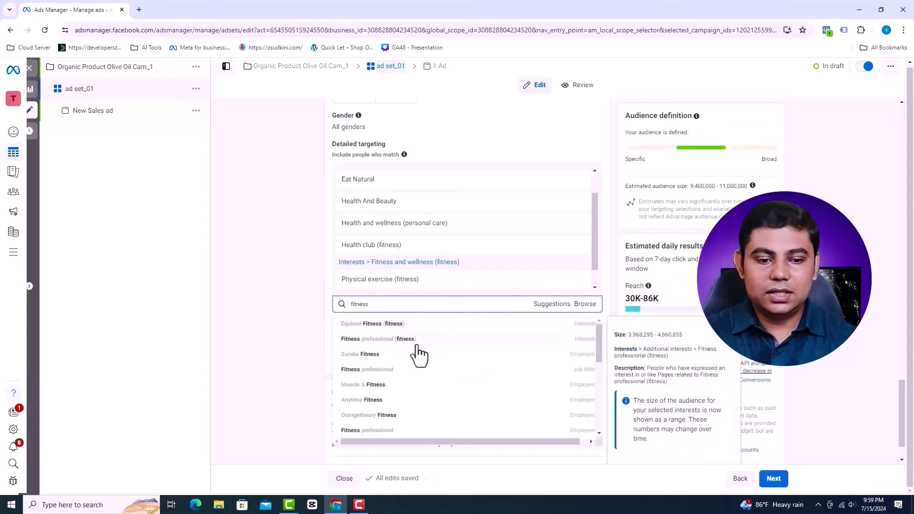
scroll(421, 359, "down", 3)
scroll(421, 363, "down", 1)
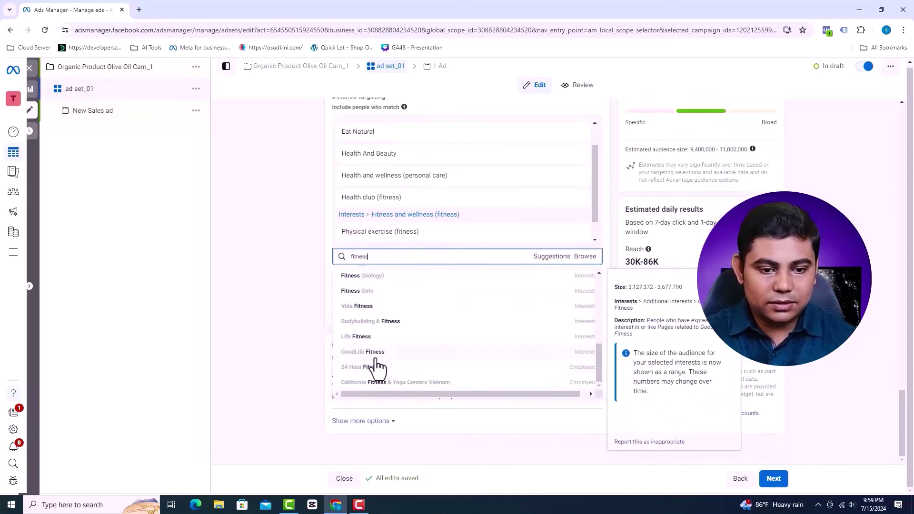
left_click(386, 352)
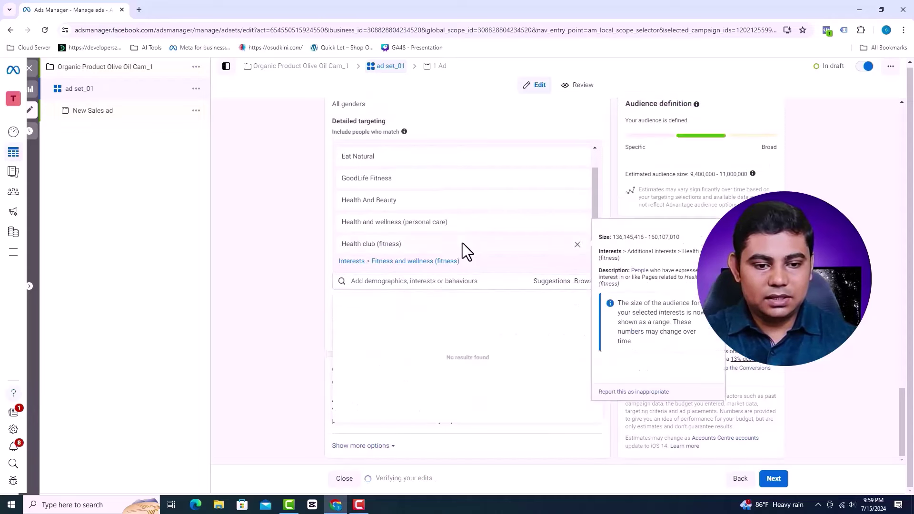
scroll(450, 236, "down", 2)
type("fitness")
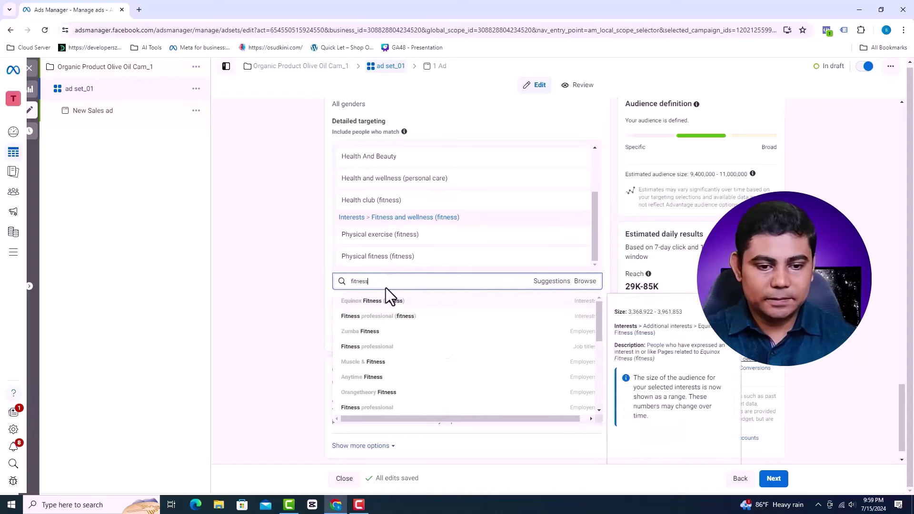
scroll(405, 335, "down", 2)
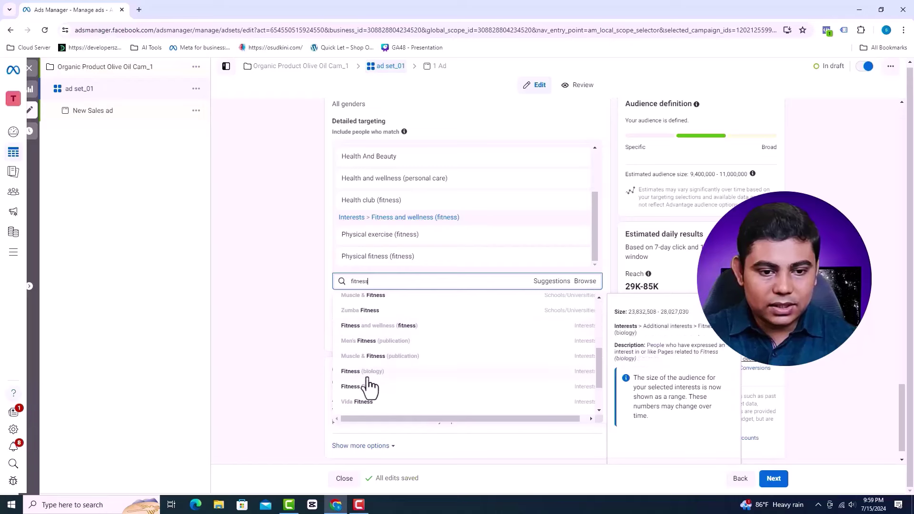
left_click(366, 389)
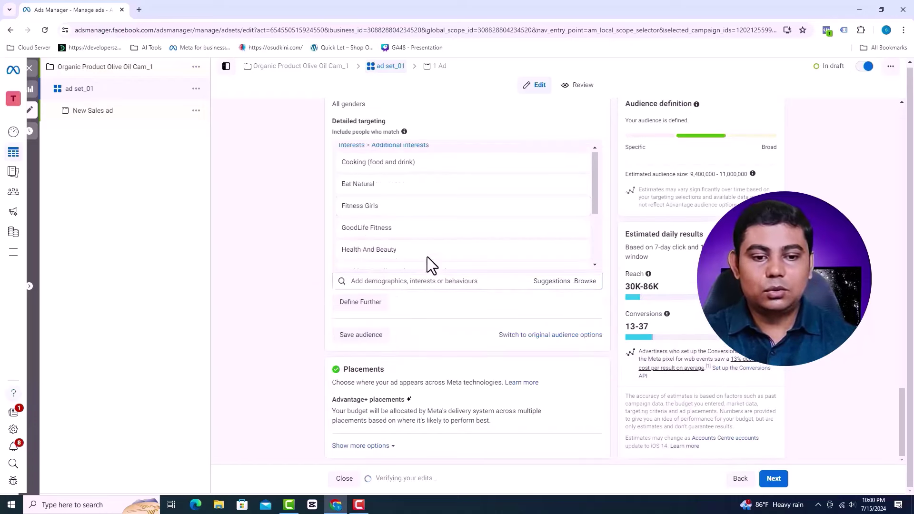
Search detailed targeting for "cooking" and add the interests Cooking Channel and Cooking Dash
scroll(438, 247, "down", 2)
left_click(413, 280)
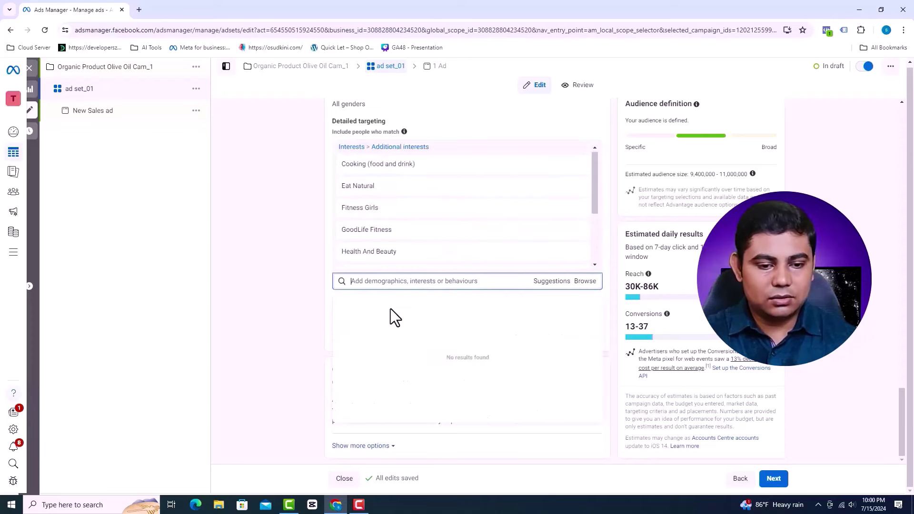
type("cooking")
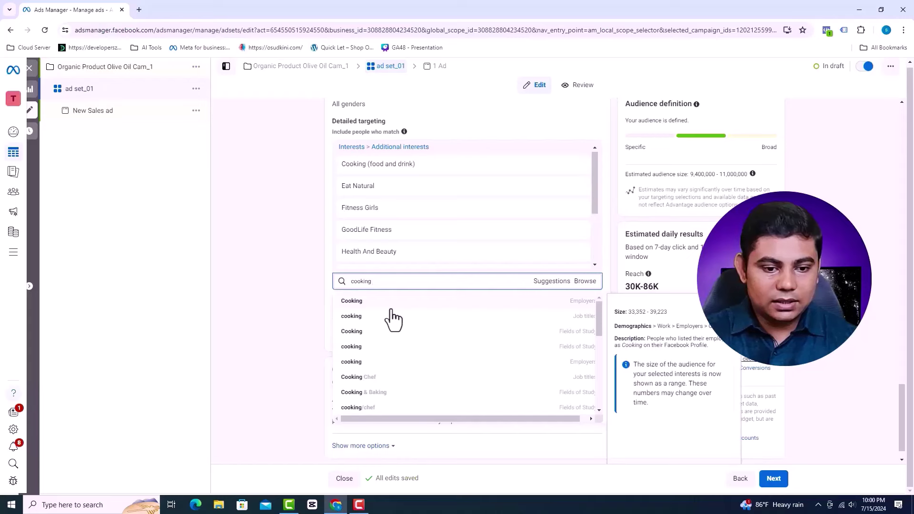
scroll(402, 349, "down", 5)
left_click(400, 341)
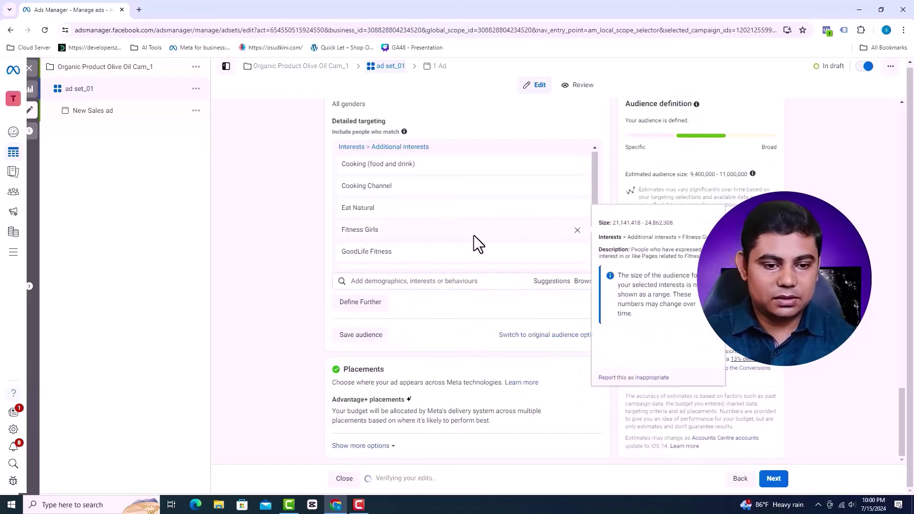
left_click(418, 281)
type("cocking")
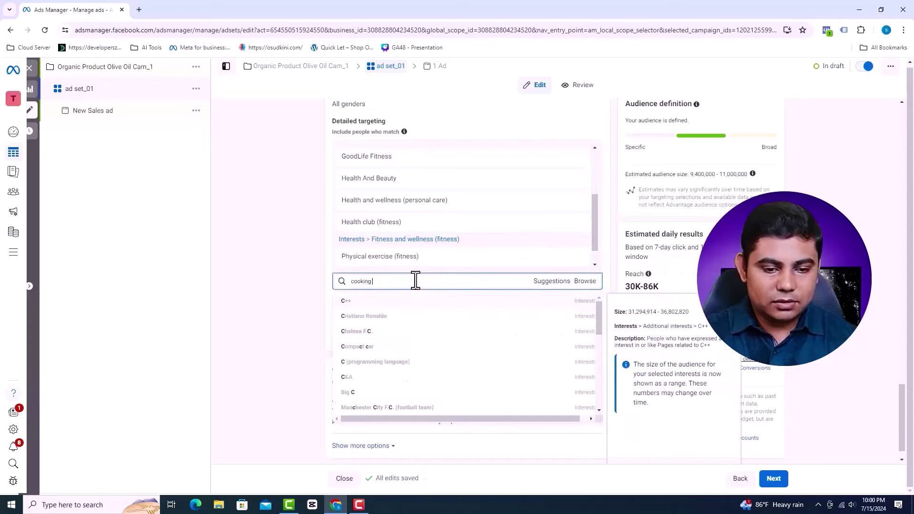
scroll(408, 337, "down", 3)
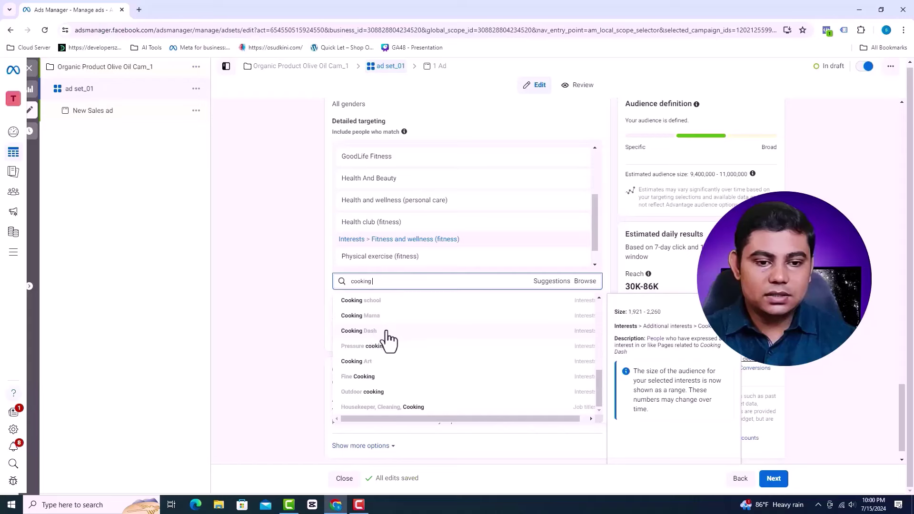
left_click(393, 336)
left_click(275, 248)
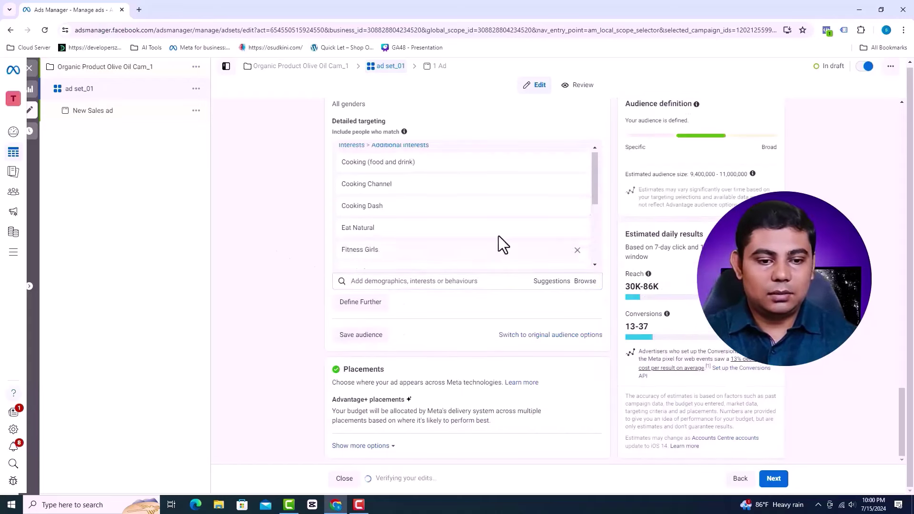
Search detailed targeting for "eating" and add the interest healthy eating recipes
scroll(498, 236, "down", 5)
left_click(433, 280)
type("eat")
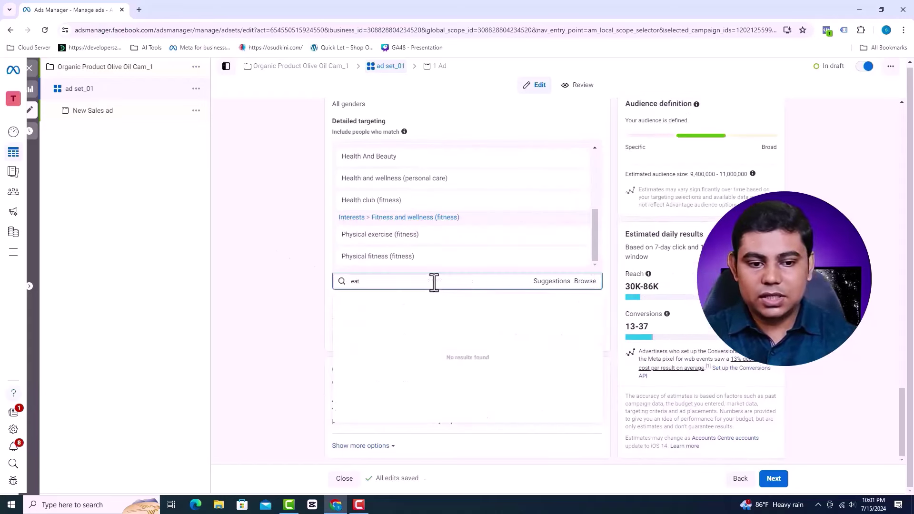
type("ing")
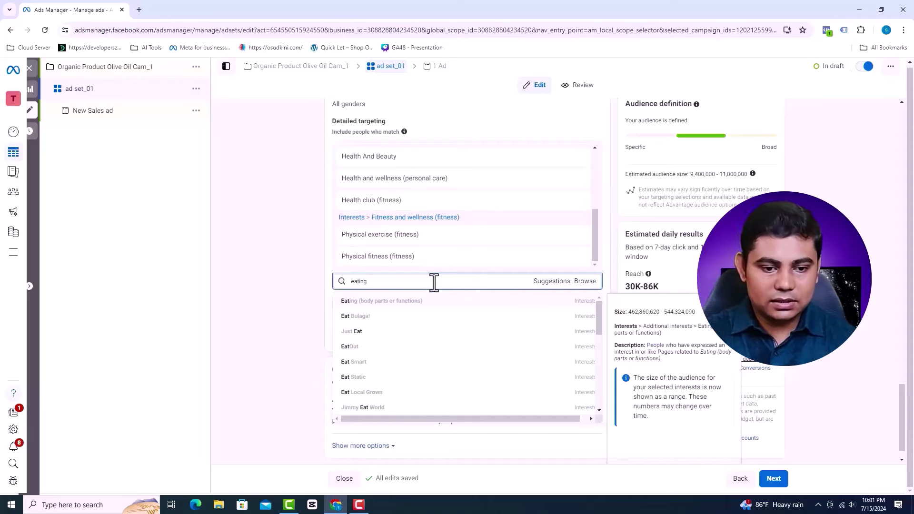
scroll(404, 328, "down", 3)
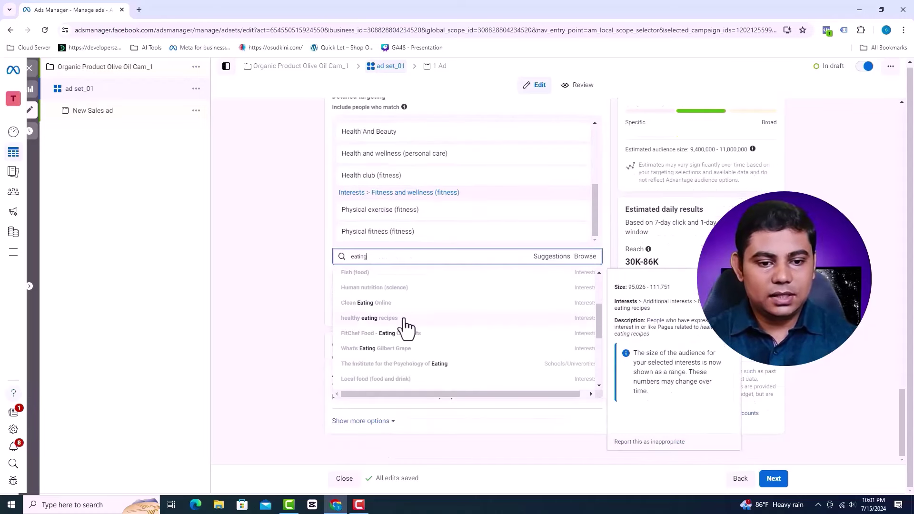
left_click(404, 319)
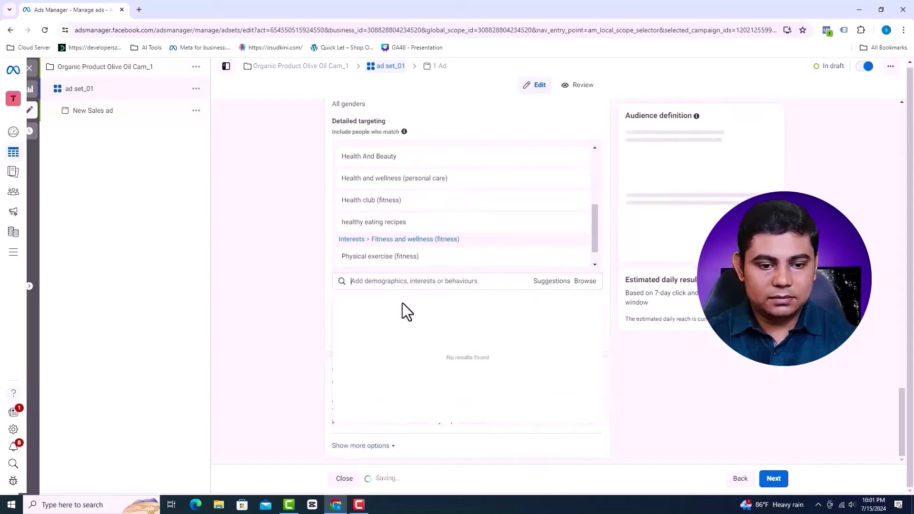
left_click(363, 337)
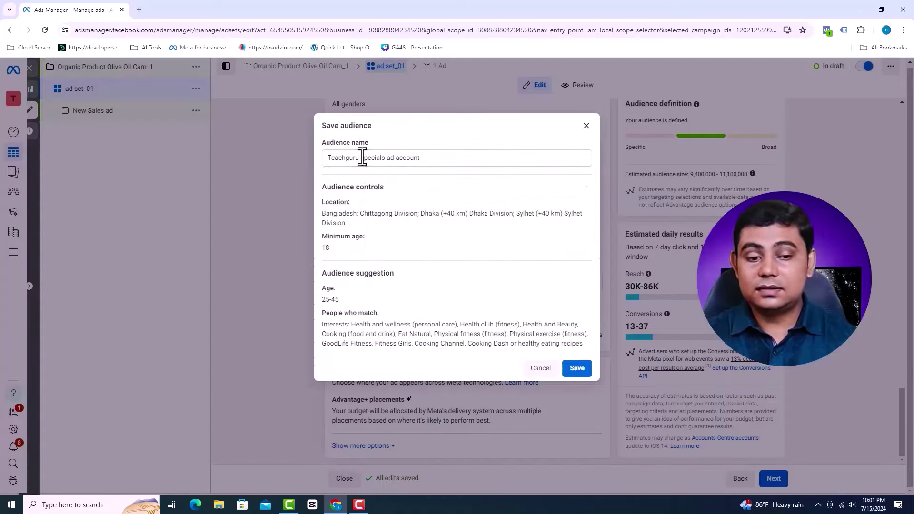
left_click_drag(436, 158, 283, 162)
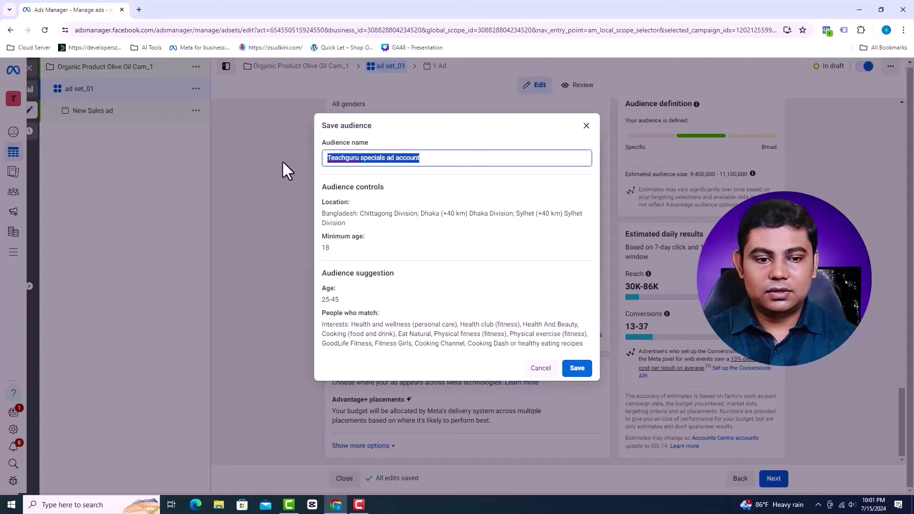
key("BackSpace")
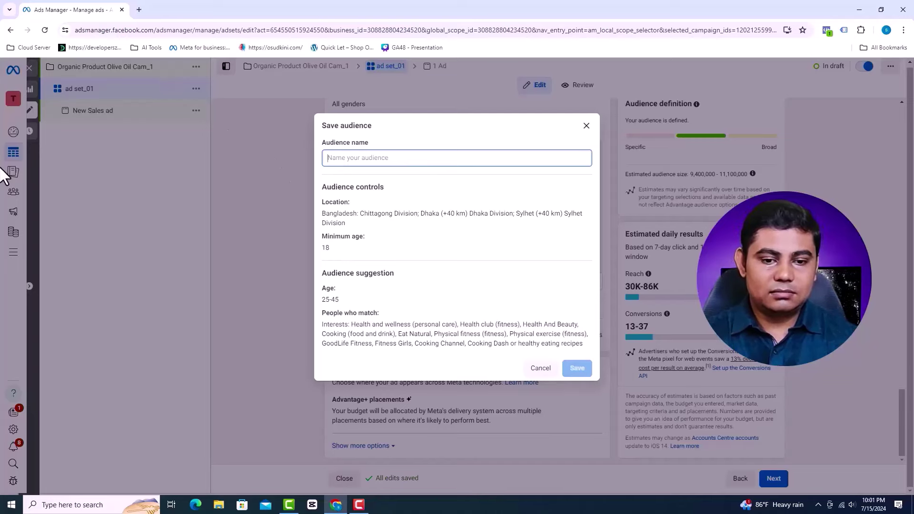
type("Olive ")
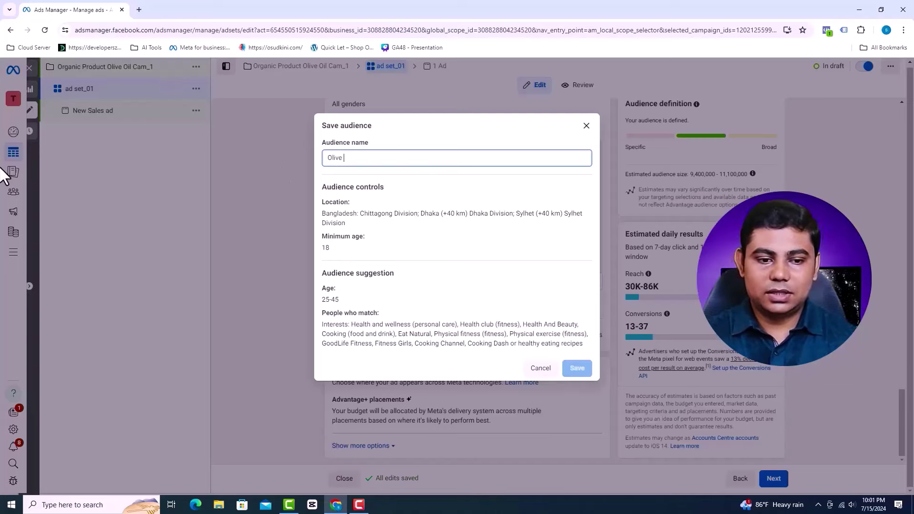
type("Oil Audience")
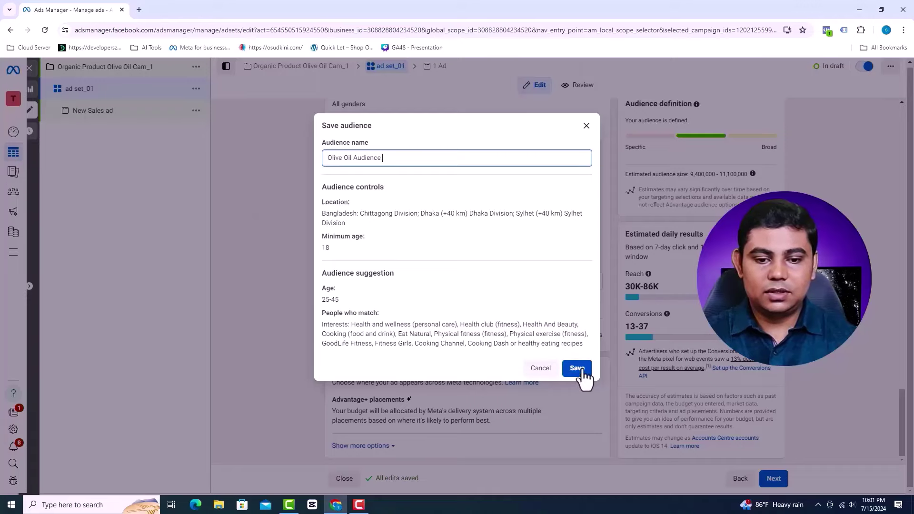
left_click(541, 371)
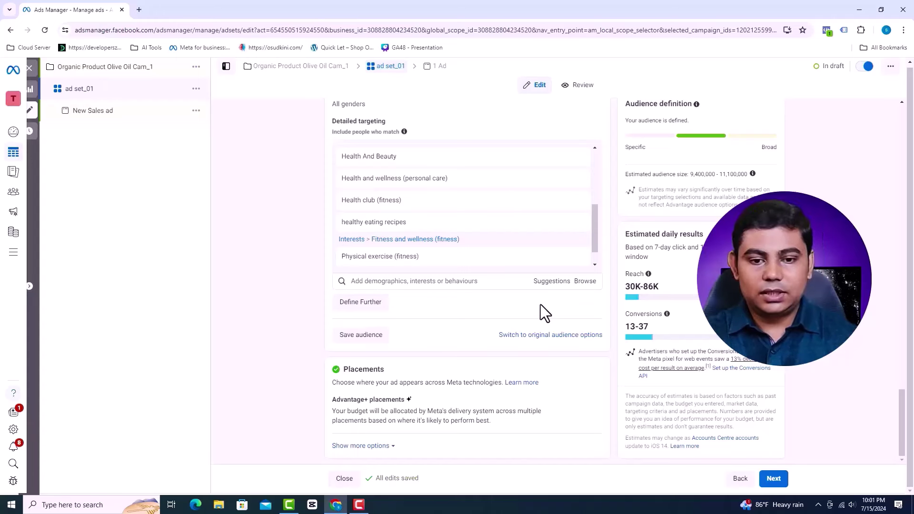
left_click_drag(690, 174, 698, 174)
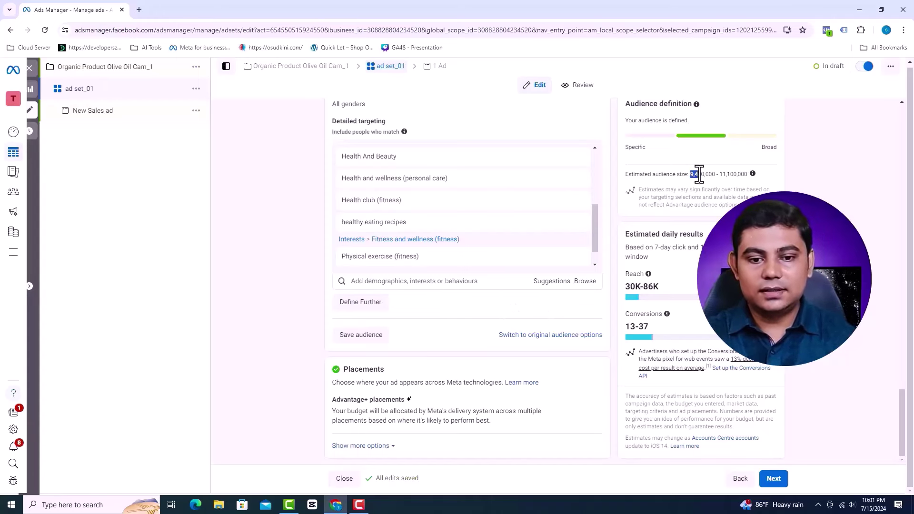
left_click(727, 174)
left_click_drag(722, 175, 732, 174)
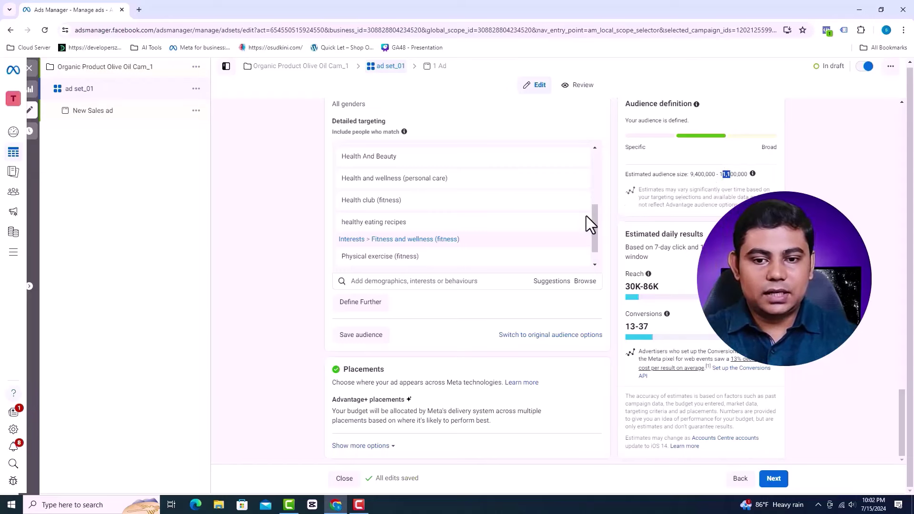
Define the detailed targeting further by searching "online shopp" and requiring people to also match the interest Daraz Online Shopping
left_click(368, 310)
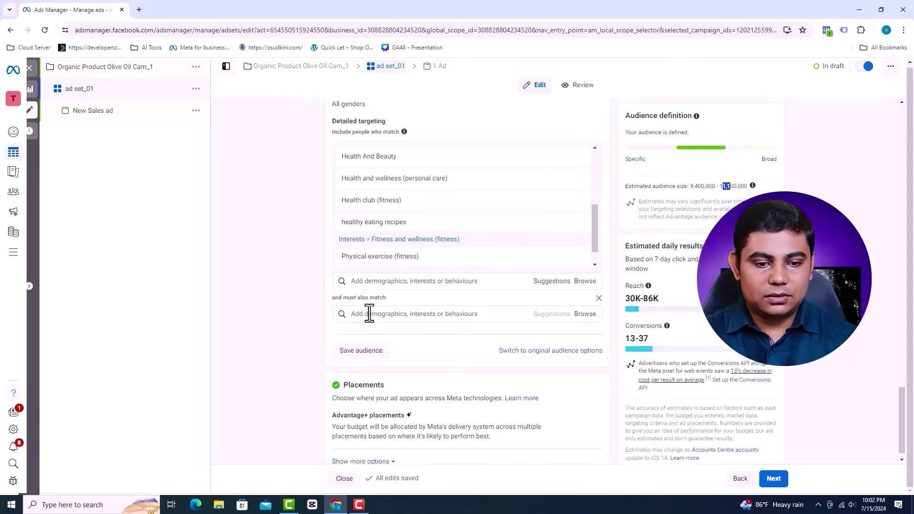
left_click(409, 315)
type("onl")
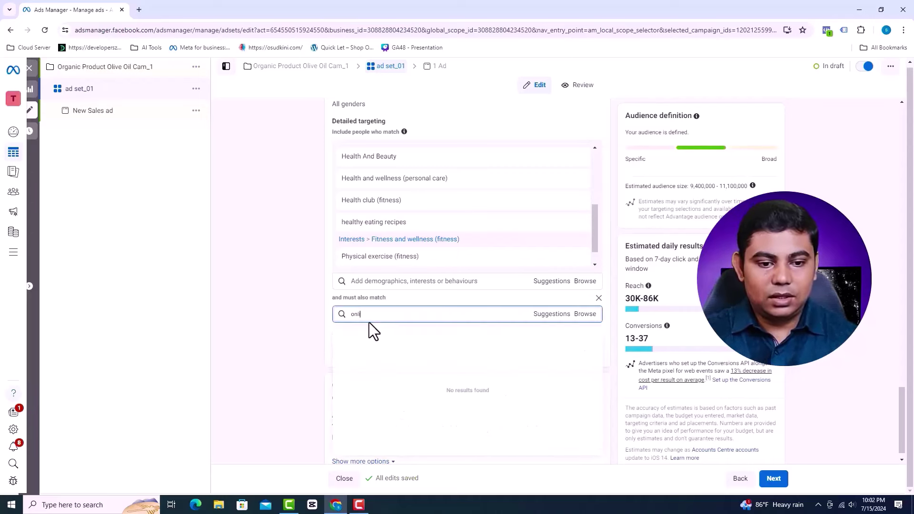
type("ine shopp")
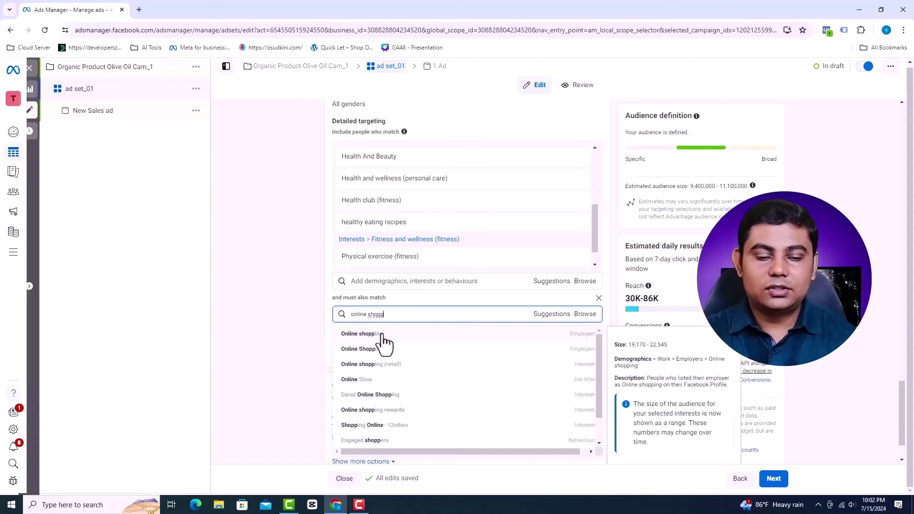
left_click(386, 401)
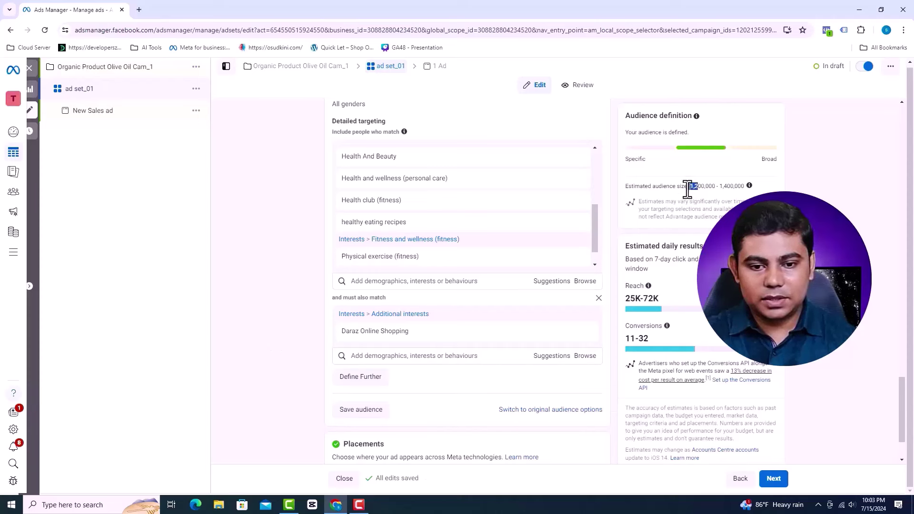
left_click_drag(726, 186, 721, 187)
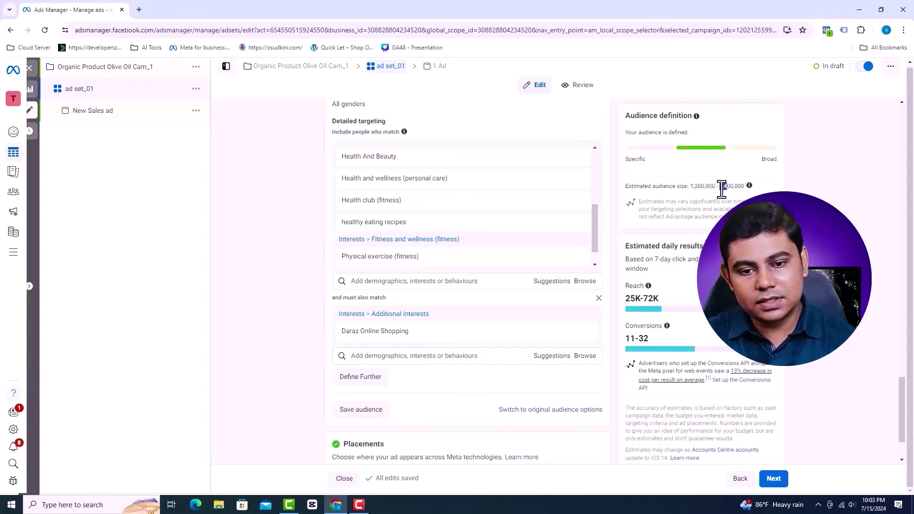
left_click(727, 206)
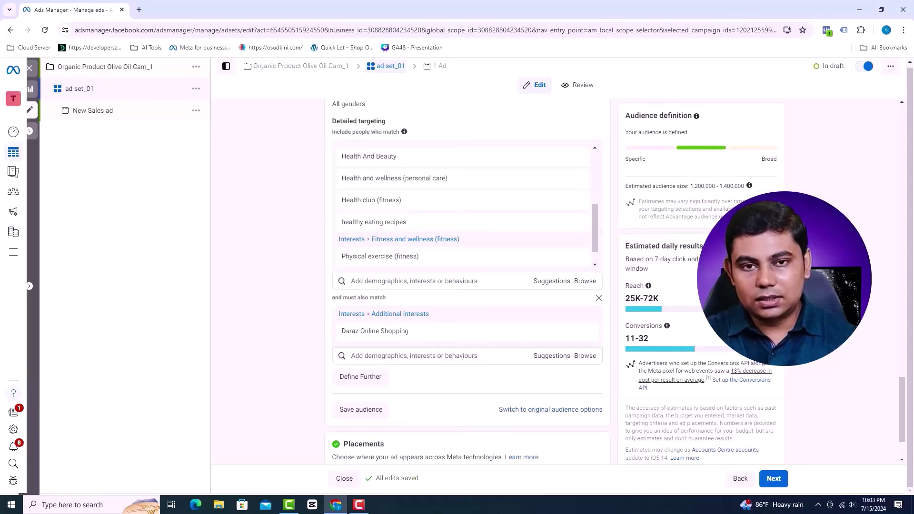
mouse_move(577, 325)
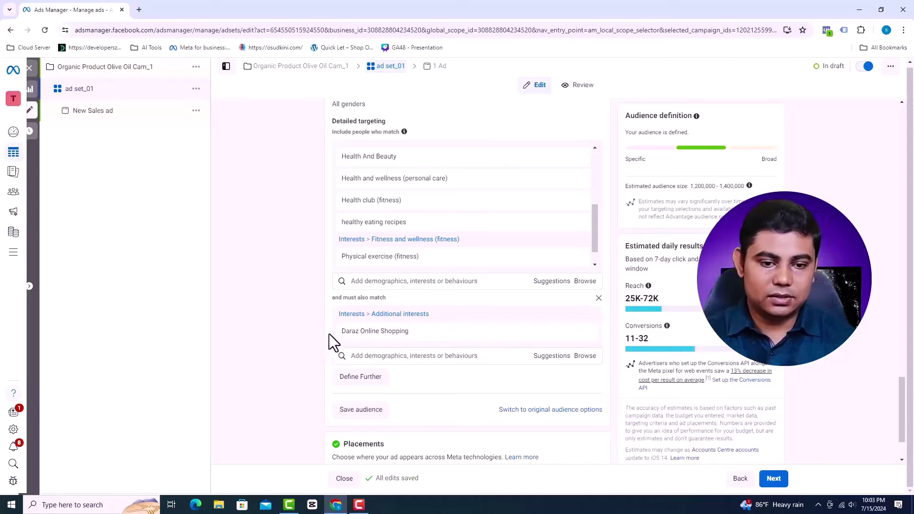
scroll(533, 307, "down", 2)
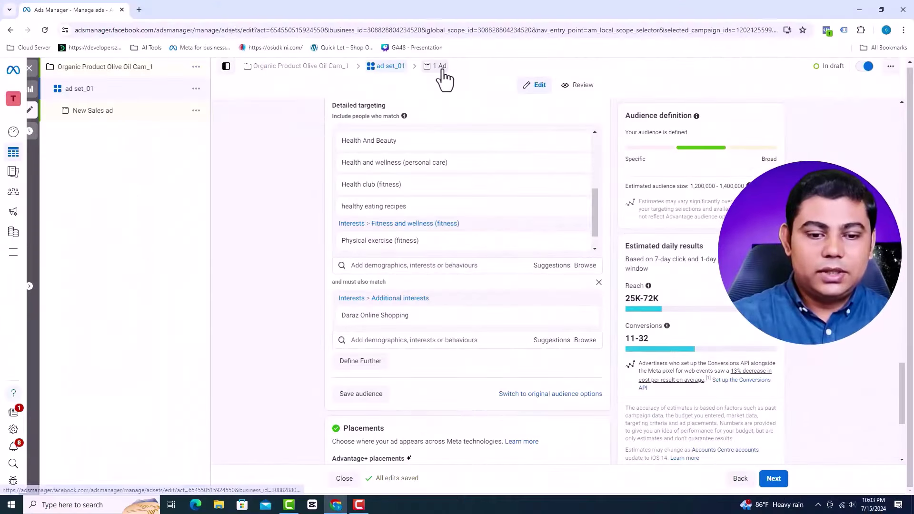
Open the ad under ad set_01 and rename it Olive oil
left_click(440, 68)
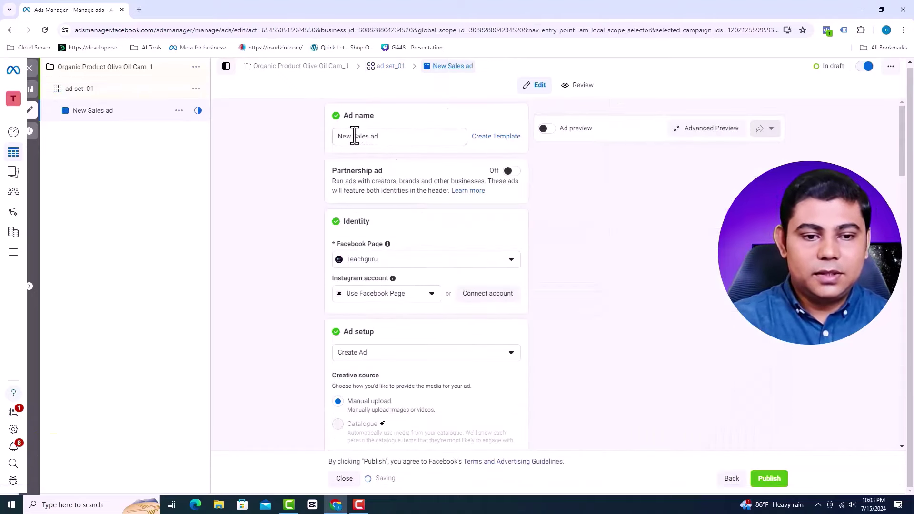
double_click(355, 136)
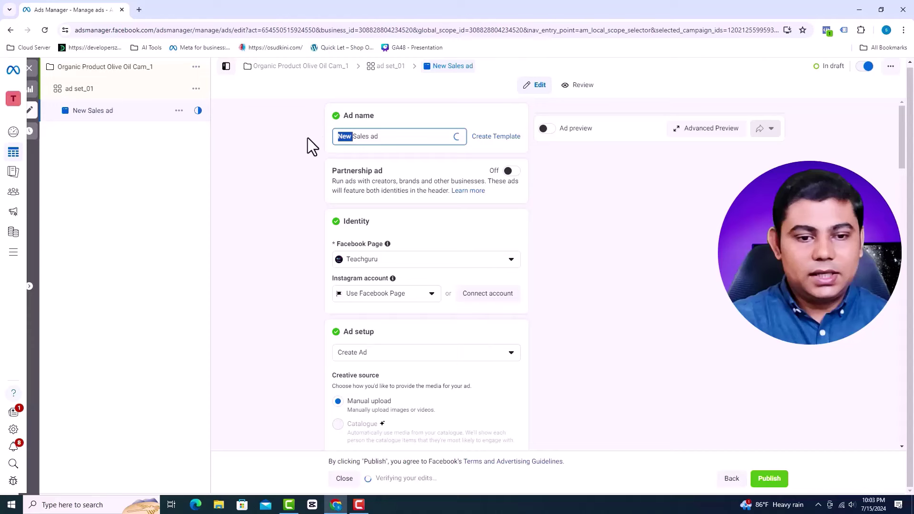
left_click(393, 133)
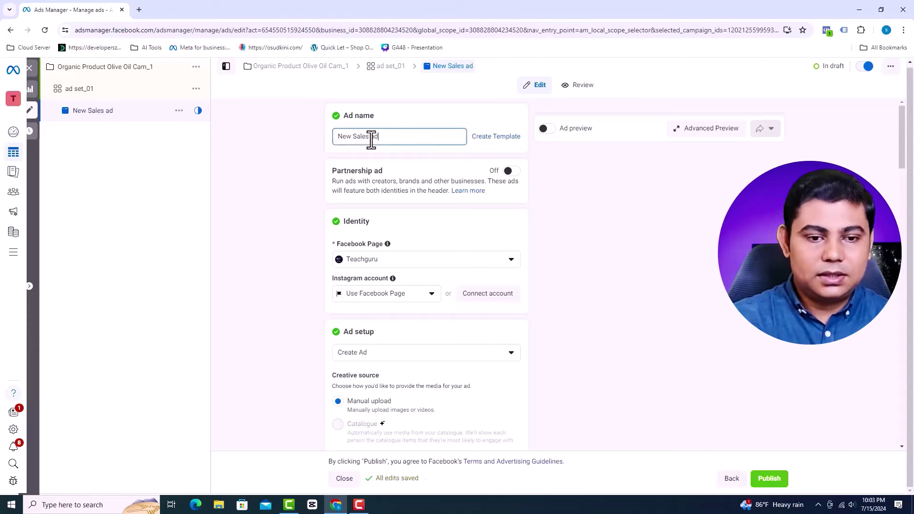
key("ctrl+a")
type("Olive oil")
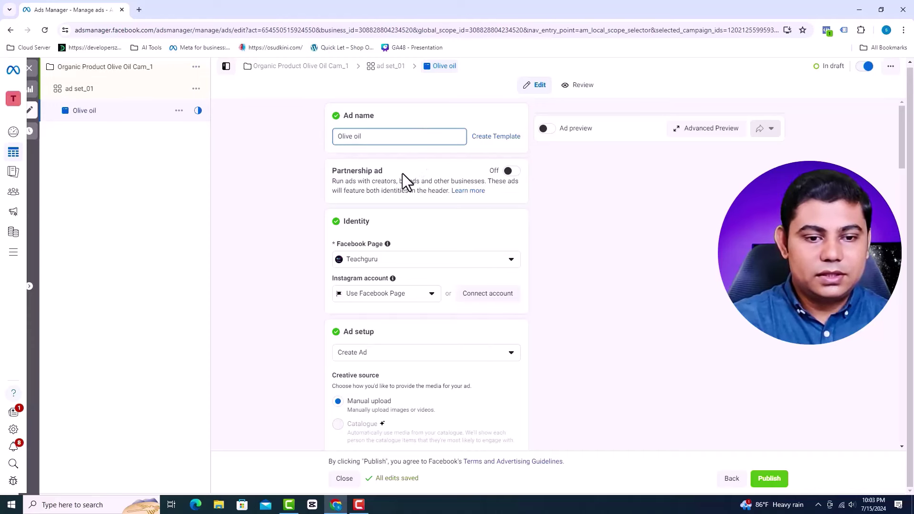
Turn off multi-advertiser ads in the Olive oil ad's setup
scroll(456, 185, "down", 1)
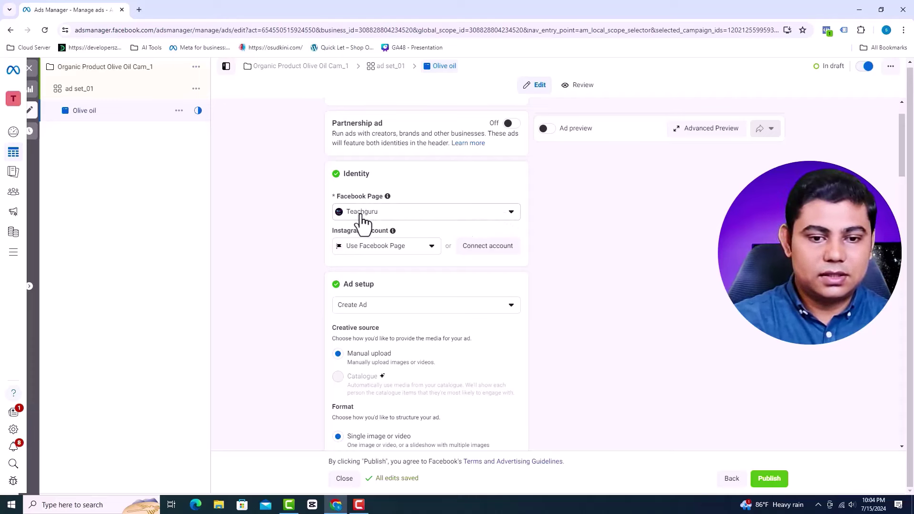
scroll(452, 220, "down", 4)
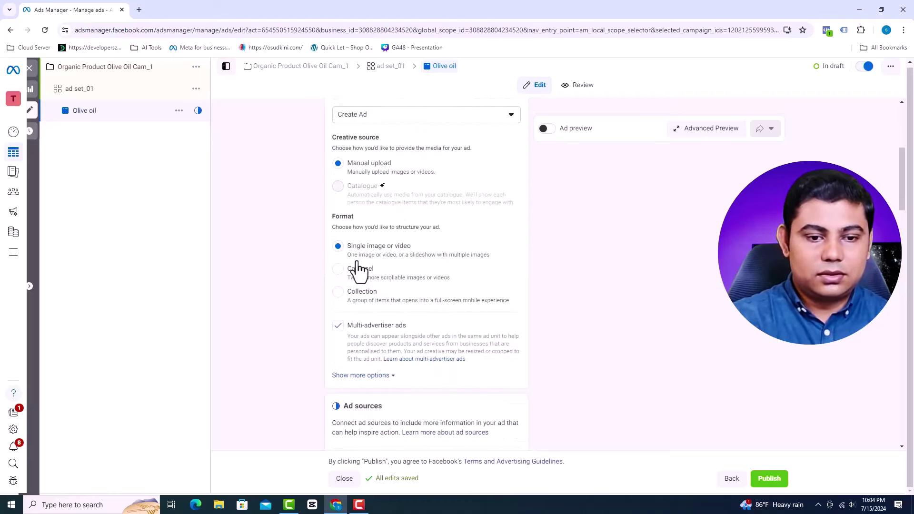
left_click(339, 328)
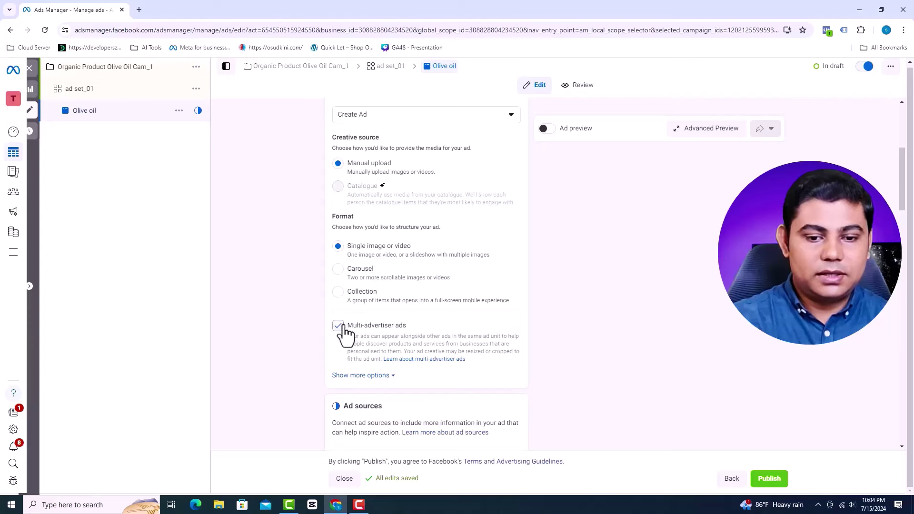
Open the bookmarked Quick Let store in a new browser tab, go to the Natural Extracted Edible Oil product page and copy its address
scroll(431, 268, "down", 4)
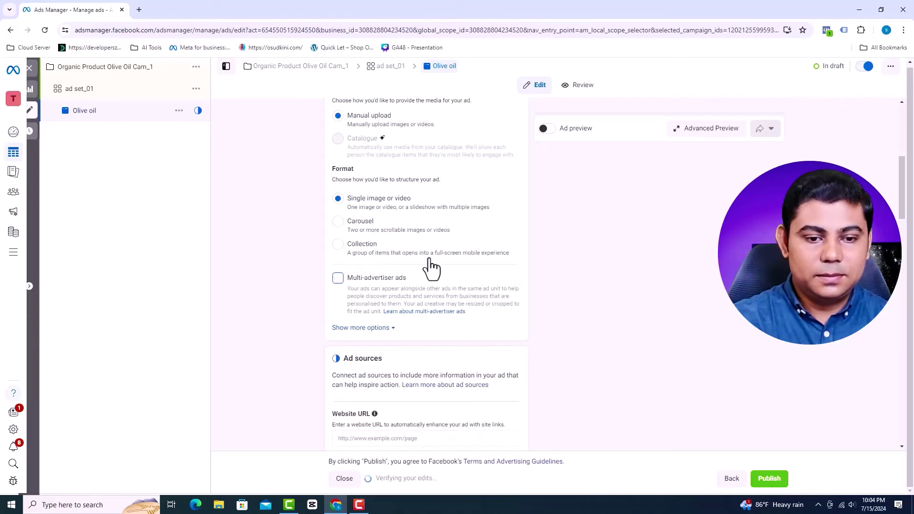
scroll(430, 260, "down", 1)
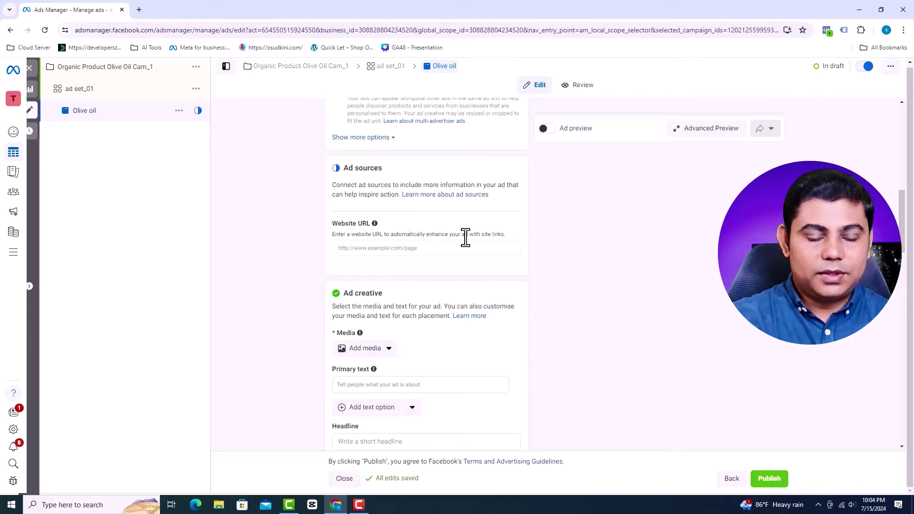
left_click(396, 248)
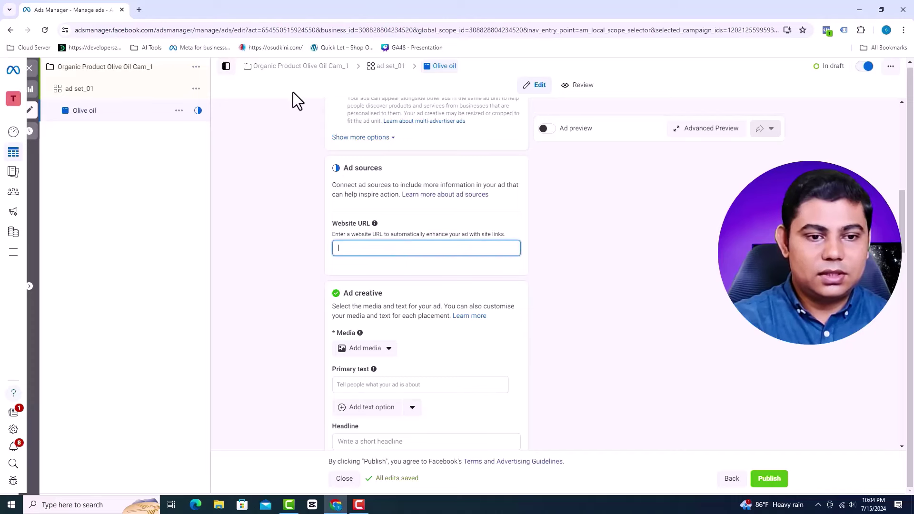
left_click(139, 10)
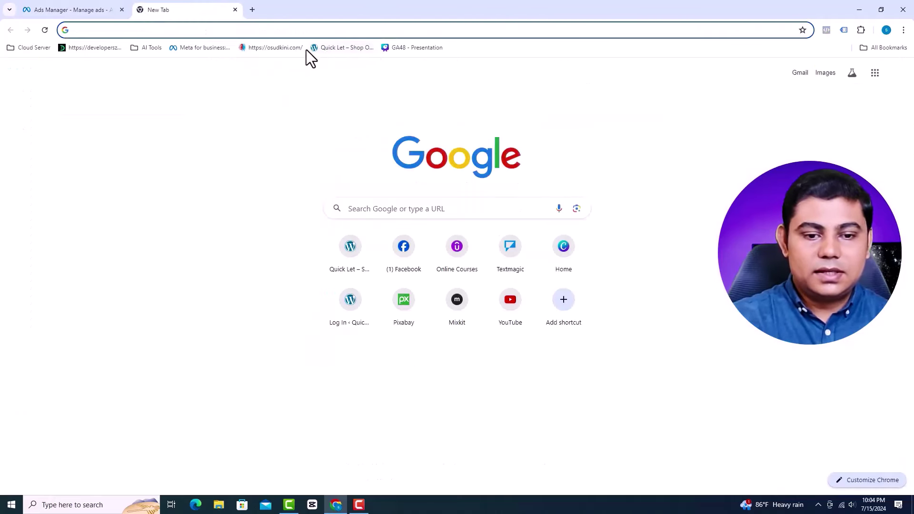
left_click(340, 48)
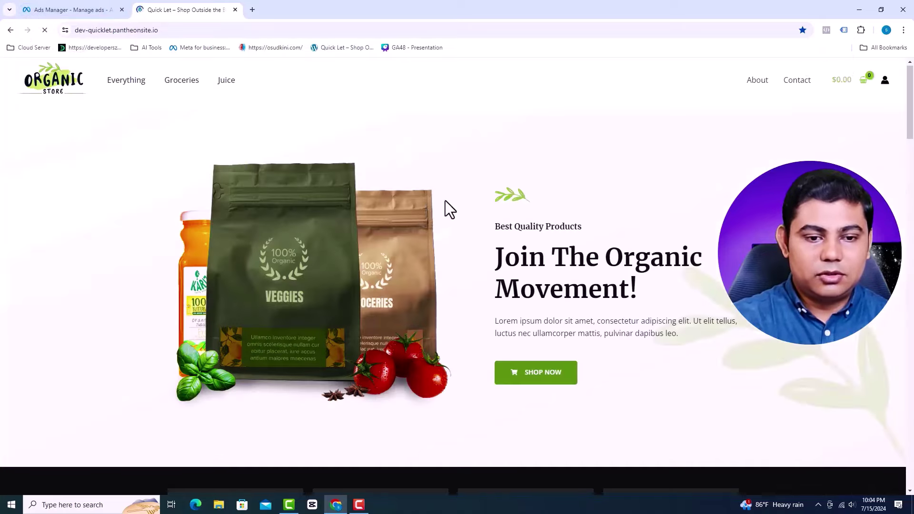
scroll(333, 190, "down", 8)
left_click(72, 32)
left_click(71, 9)
type("v")
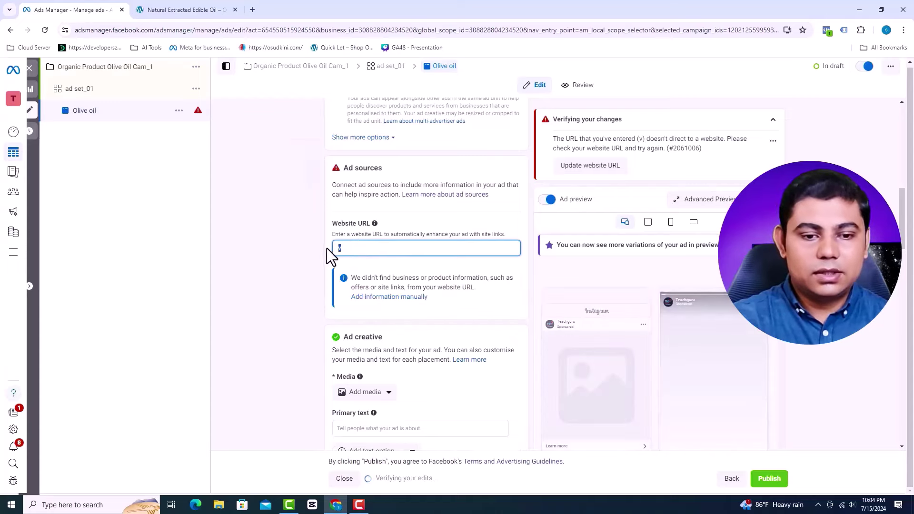
type("https://dev-quicklet.pantheonsite.io/product/natural-extracted-olive-oil/")
Preview the ad's website URL, close the original product page tab and return to Ads Manager
left_click(496, 255)
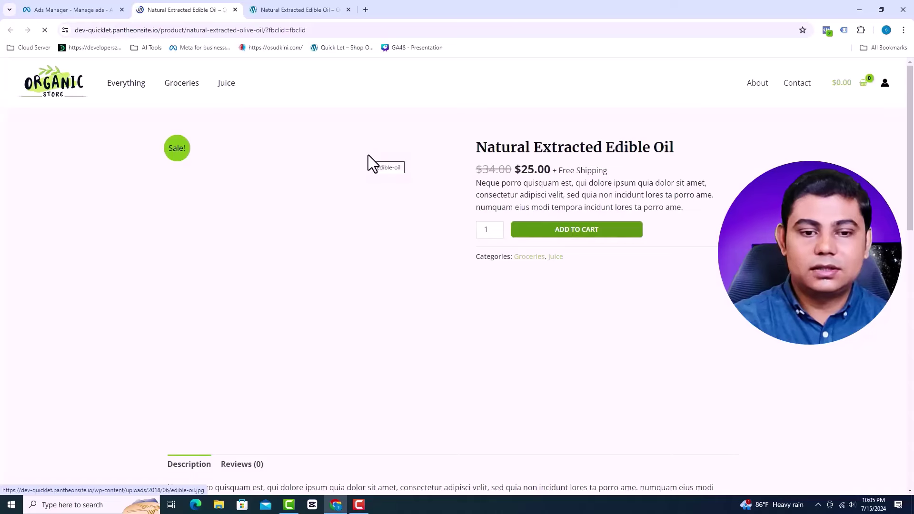
left_click(318, 10)
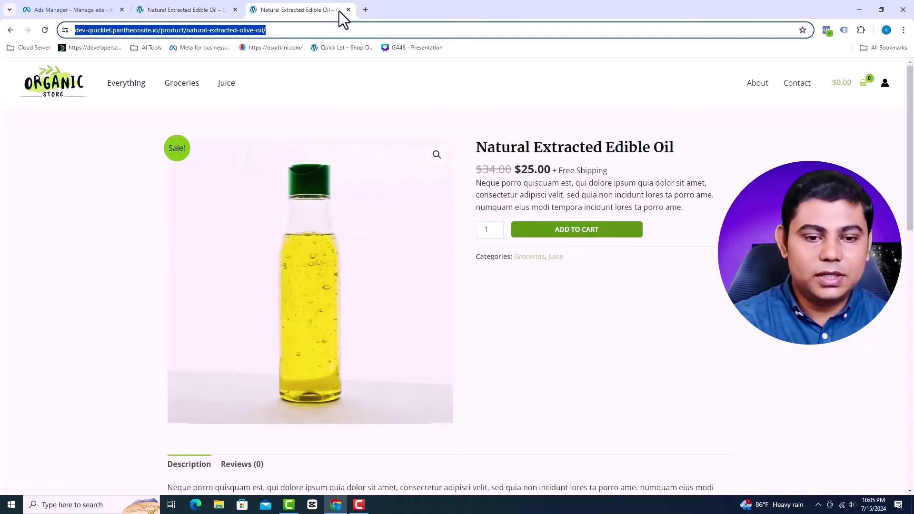
left_click(348, 9)
left_click(95, 11)
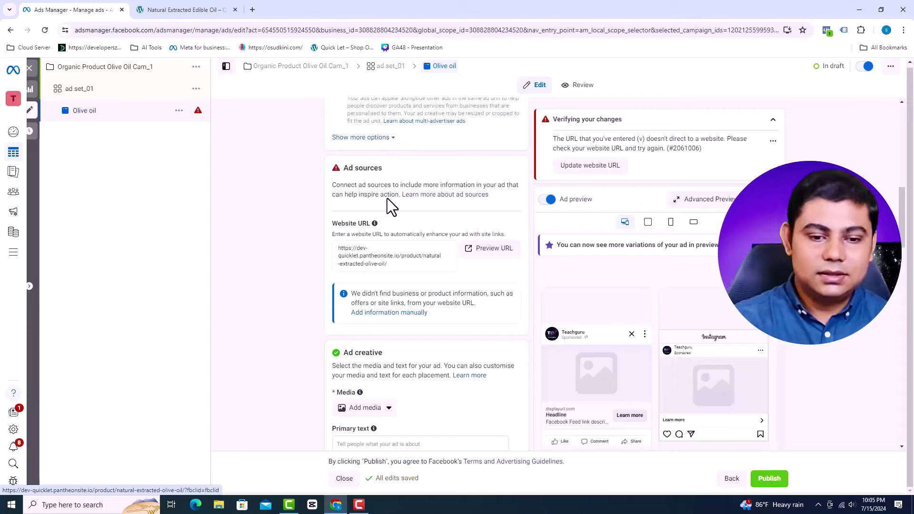
Examine the ad setup choices available besides Create Ad, leaving the selection as it is
scroll(387, 198, "up", 7)
left_click(445, 213)
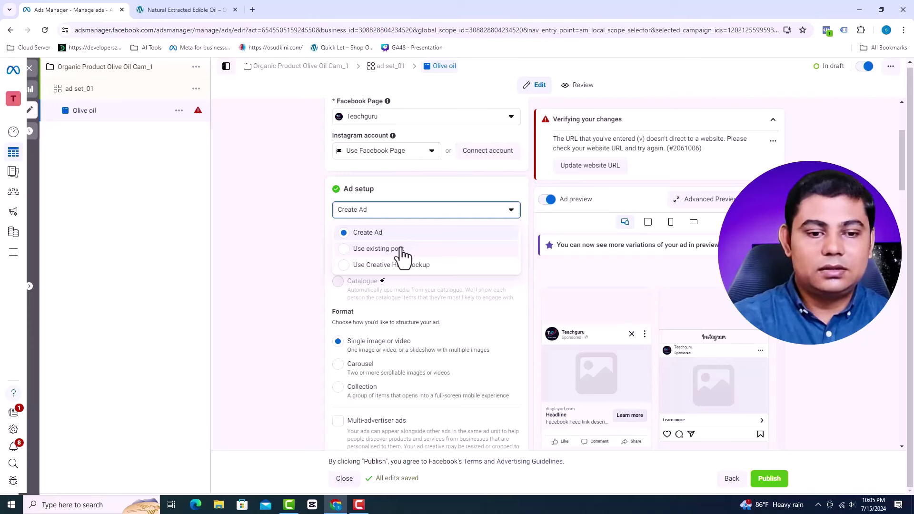
left_click(297, 244)
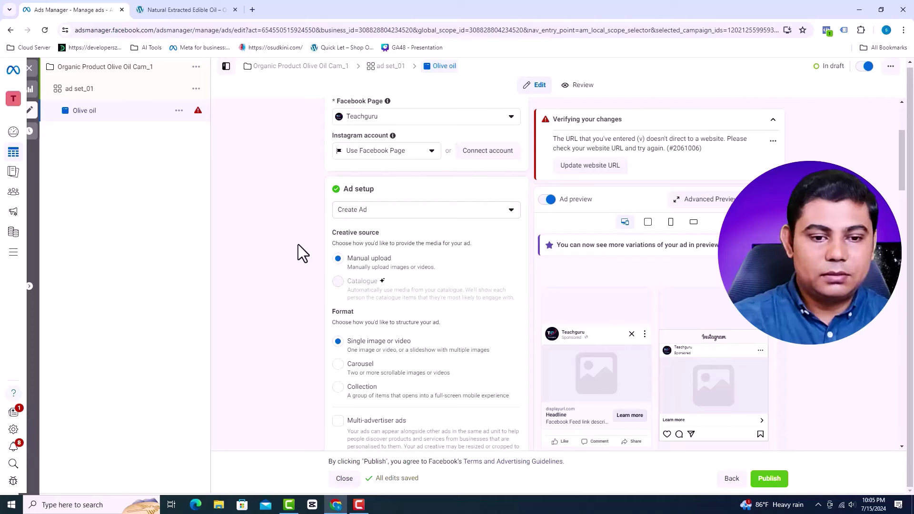
Upload the edible-oil image from the Downloads folder as the ad creative's media
scroll(438, 247, "down", 8)
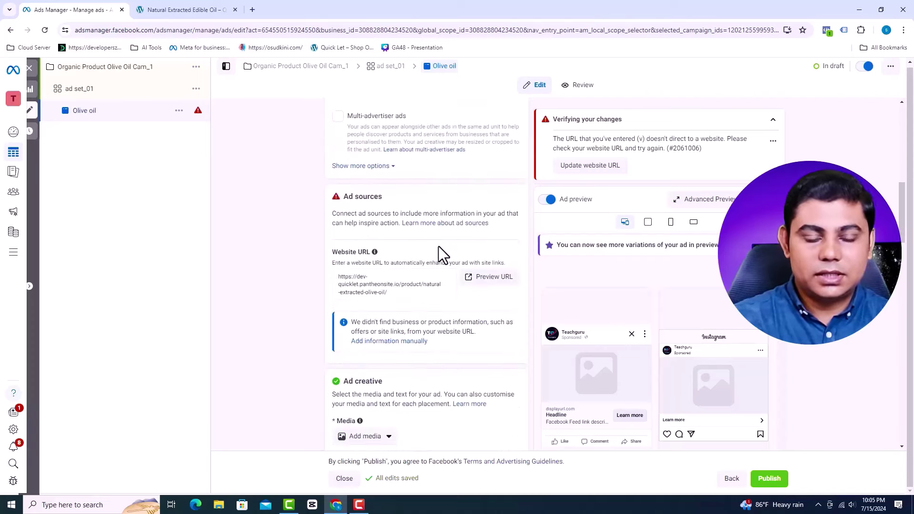
scroll(438, 246, "down", 3)
scroll(438, 246, "up", 2)
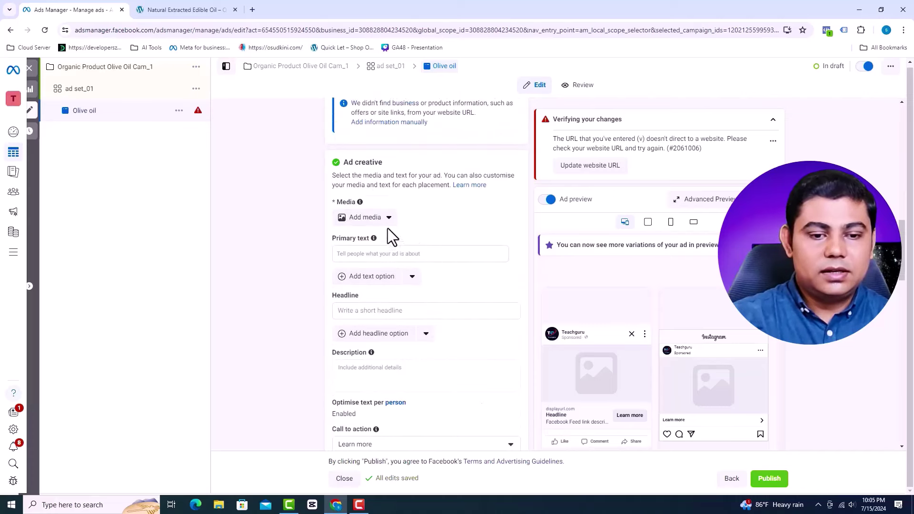
left_click(357, 217)
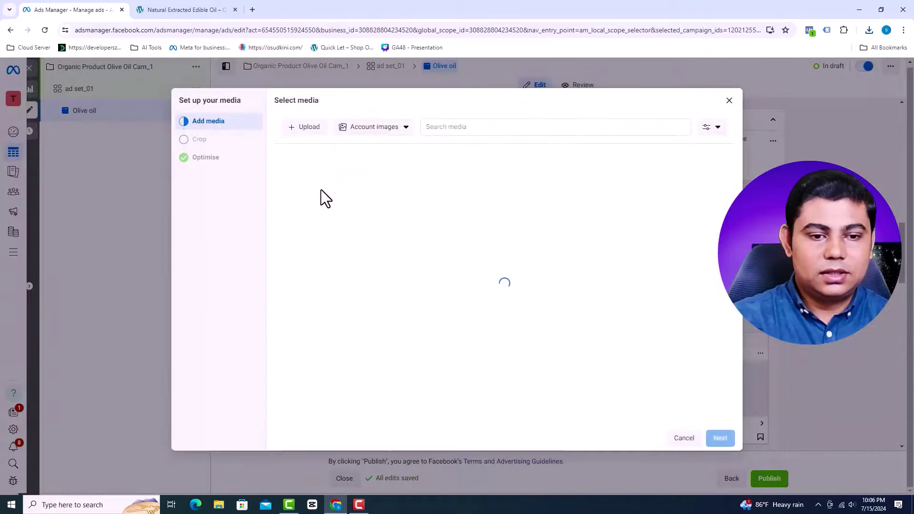
left_click(313, 132)
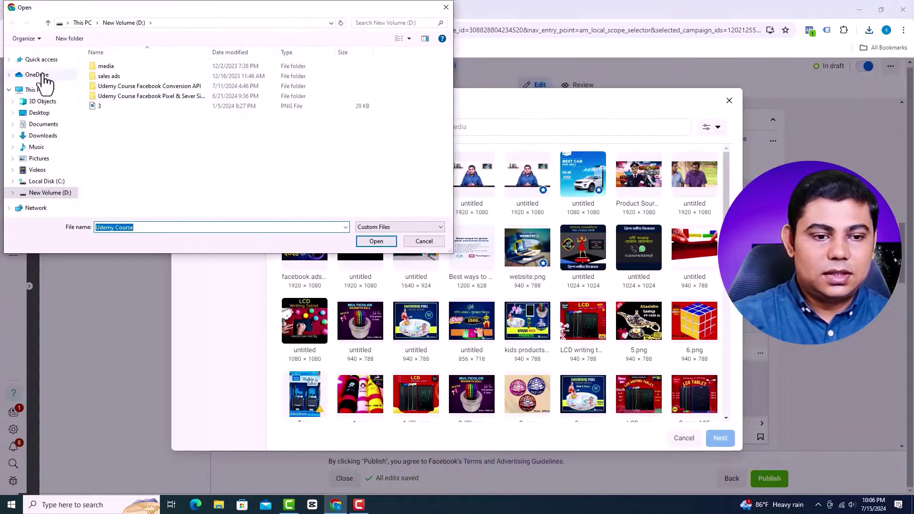
left_click(42, 136)
left_click(110, 91)
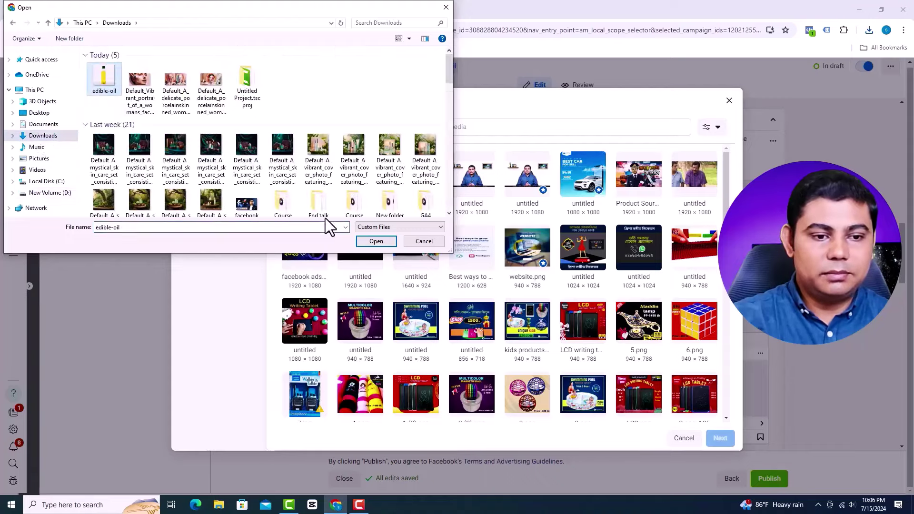
left_click(376, 241)
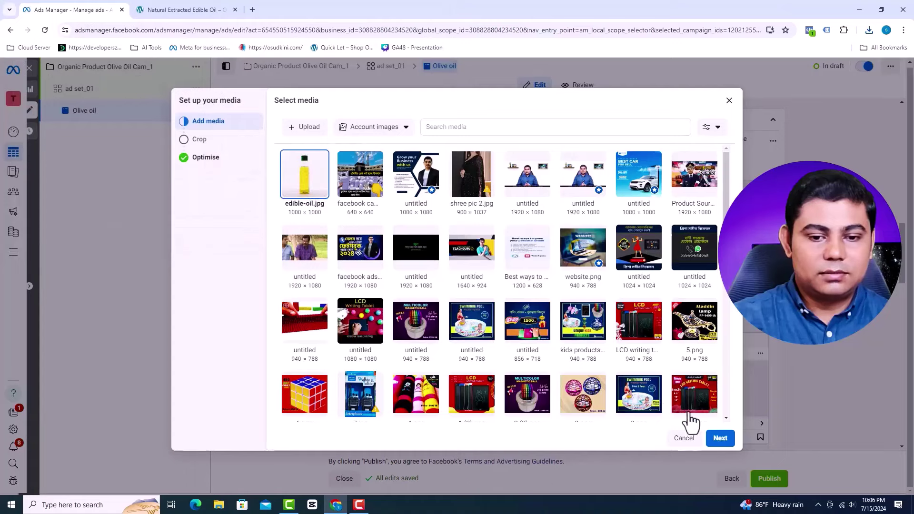
Accept the suggested placement crops and creative optimisations for edible-oil.jpg and finish the media setup
left_click(719, 438)
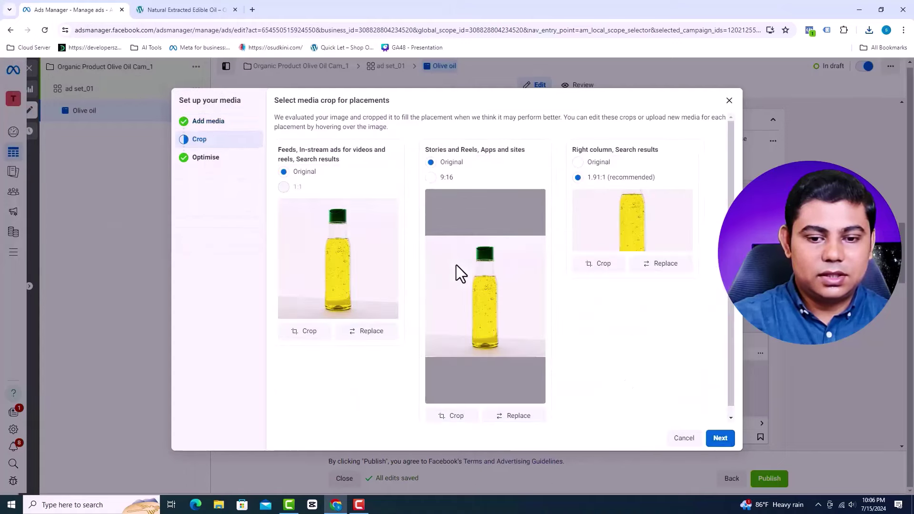
left_click(720, 439)
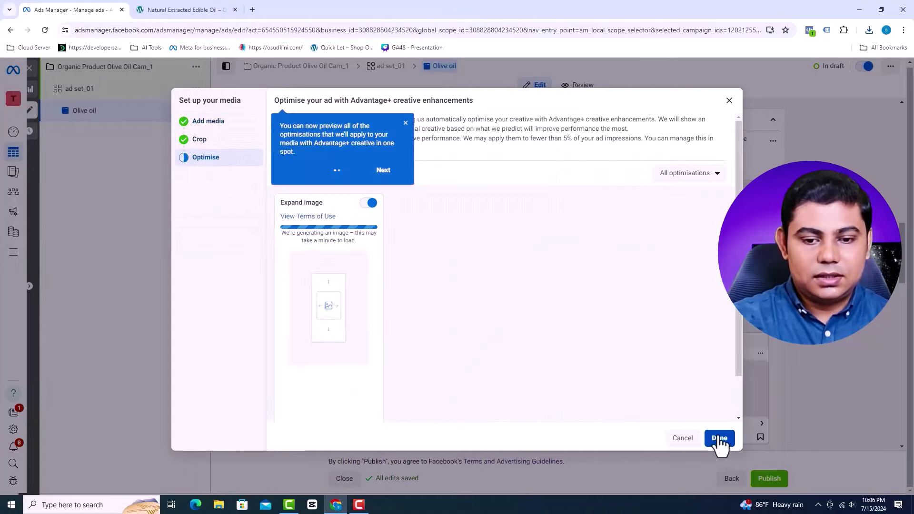
left_click(720, 438)
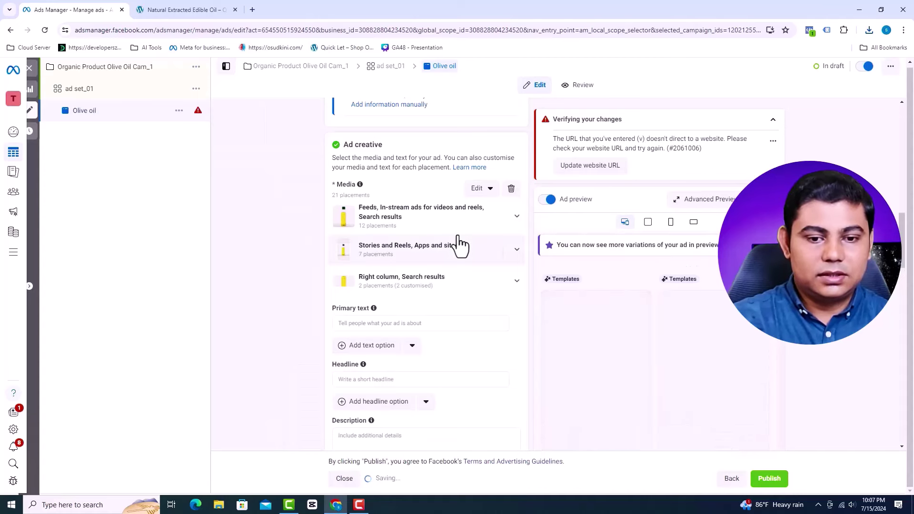
Copy the title Natural Extracted Edible Oil from the product page into the ad's primary text
scroll(459, 244, "down", 2)
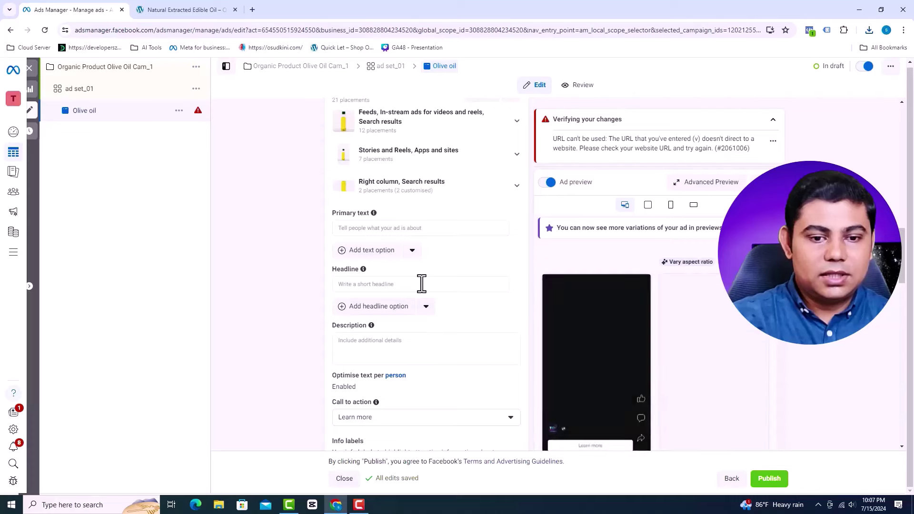
left_click(187, 2)
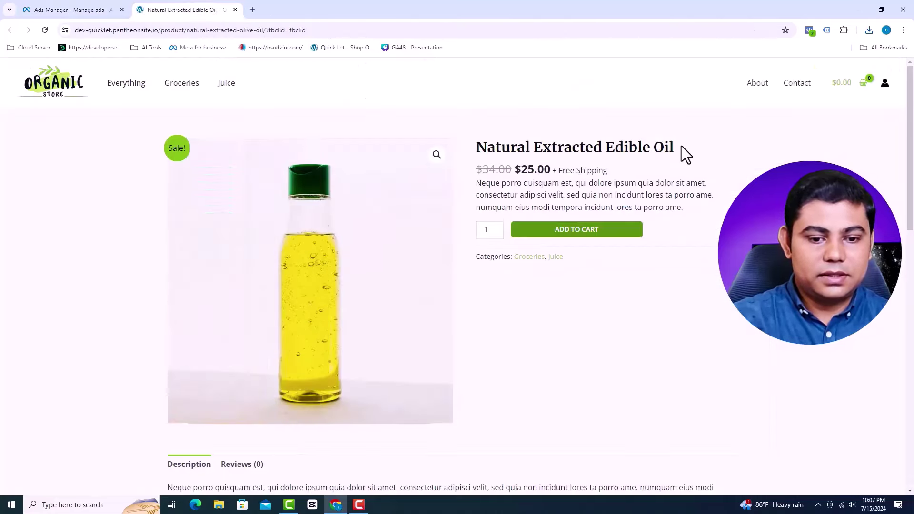
left_click_drag(683, 153, 478, 143)
key("ctrl+c")
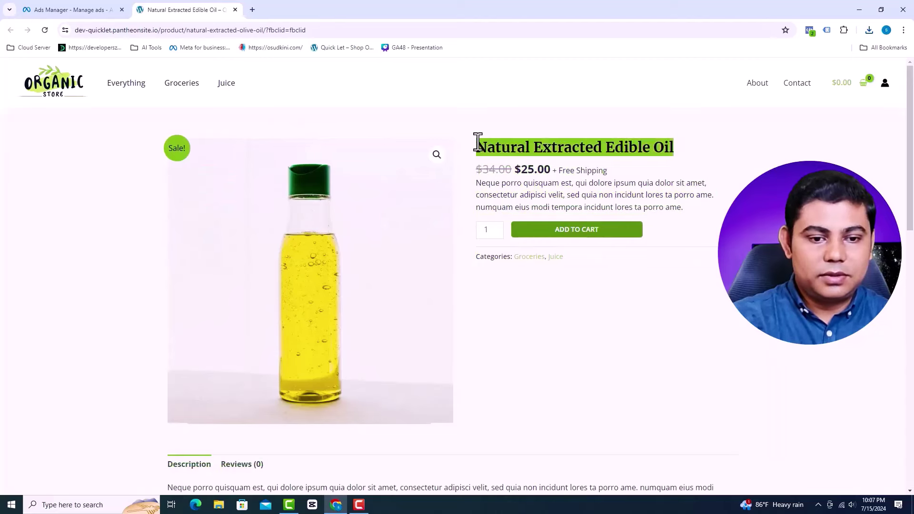
left_click(67, 10)
left_click(374, 228)
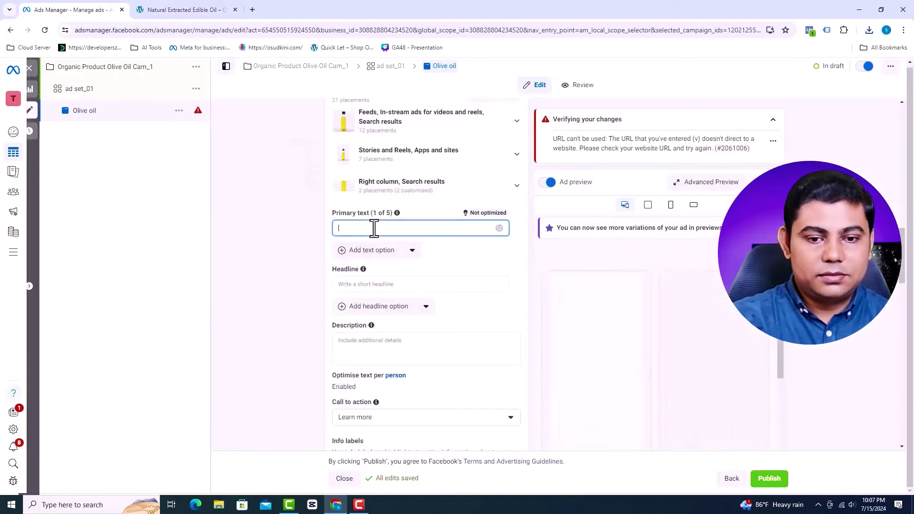
key("ctrl+v")
Select the short product description beneath the price on the store's product page and return to the ad
left_click(187, 9)
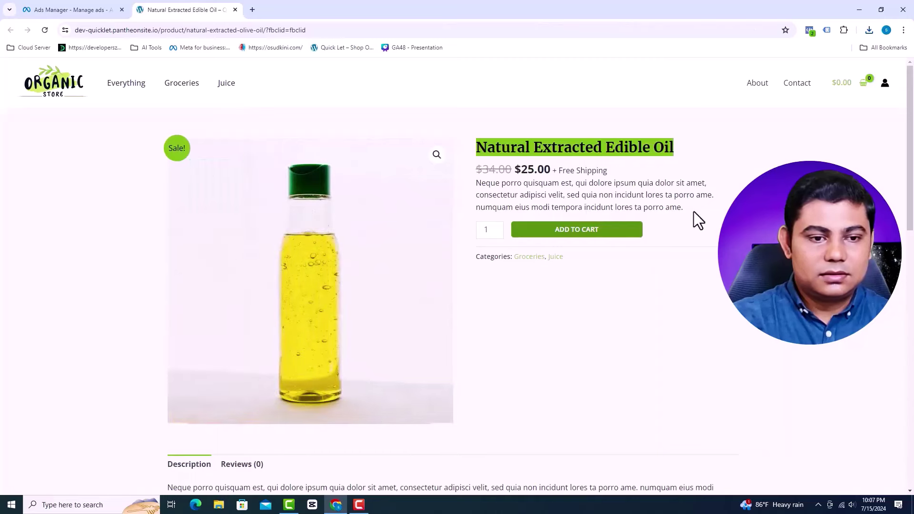
left_click_drag(694, 213, 478, 185)
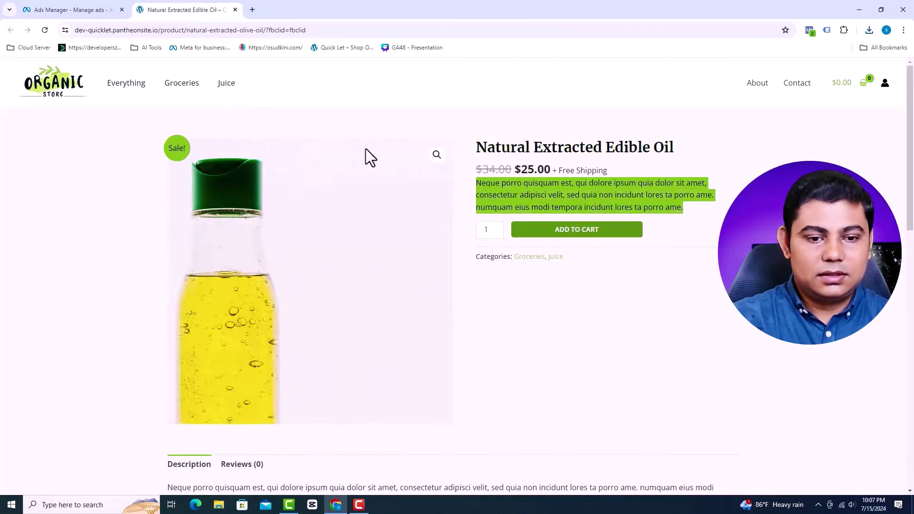
left_click(75, 9)
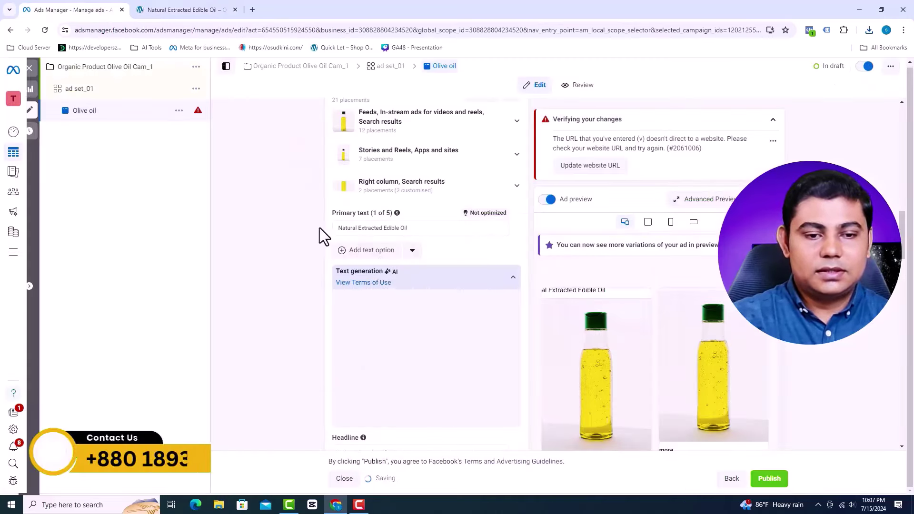
Include the first AI-generated primary text variation and all three AI-generated headline variations in the ad
scroll(320, 235, "down", 3)
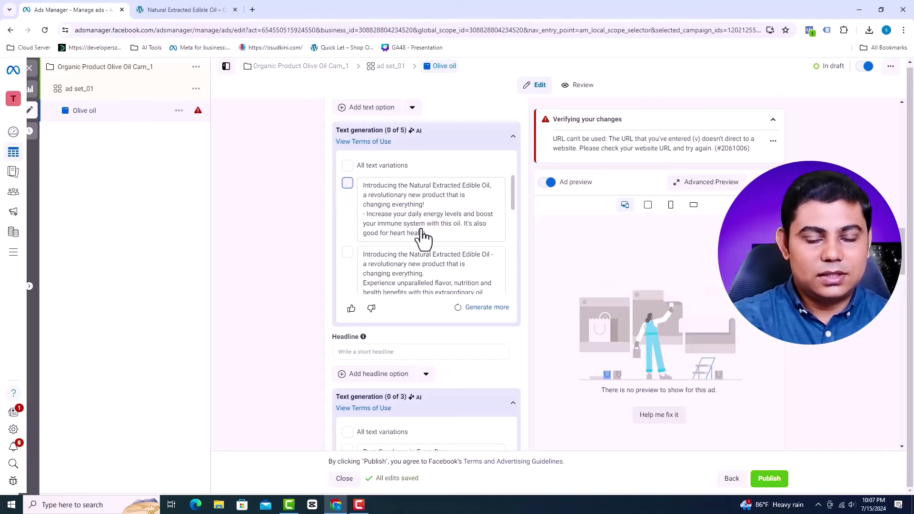
left_click(348, 183)
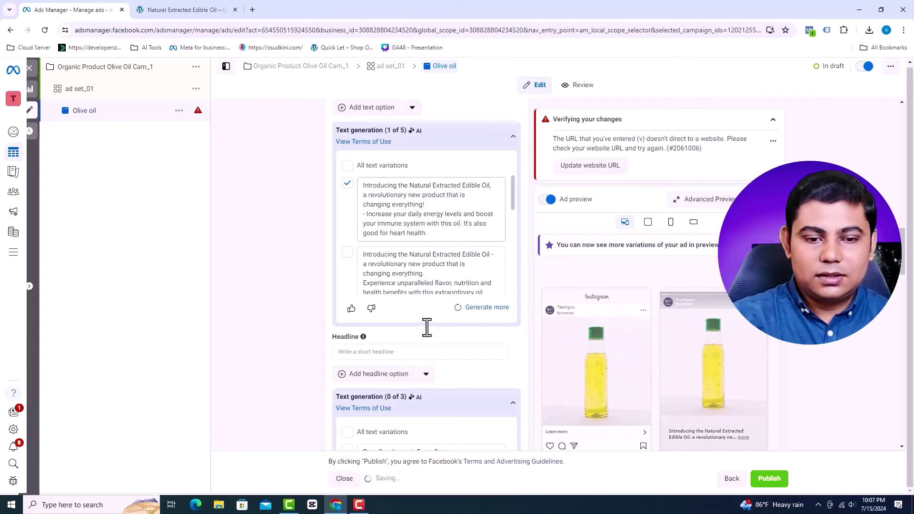
scroll(430, 318, "down", 2)
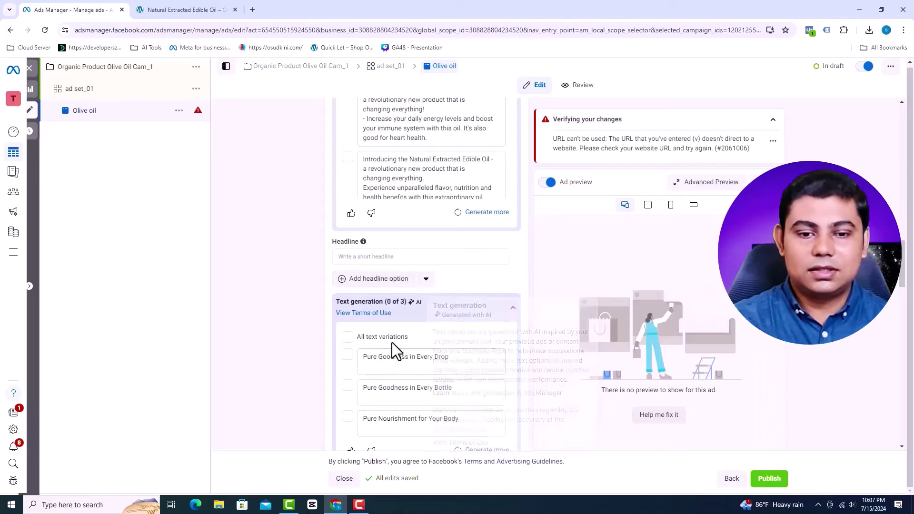
scroll(436, 316, "down", 1)
scroll(436, 316, "down", 1)
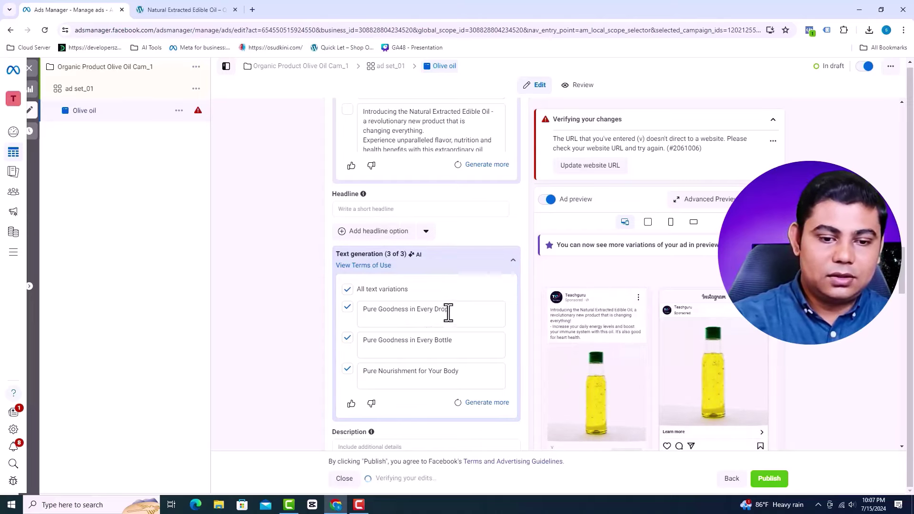
Copy the generated headline Pure Goodness in Every Drop into the ad's empty Headline field
triple_click(368, 312)
key("ctrl+c")
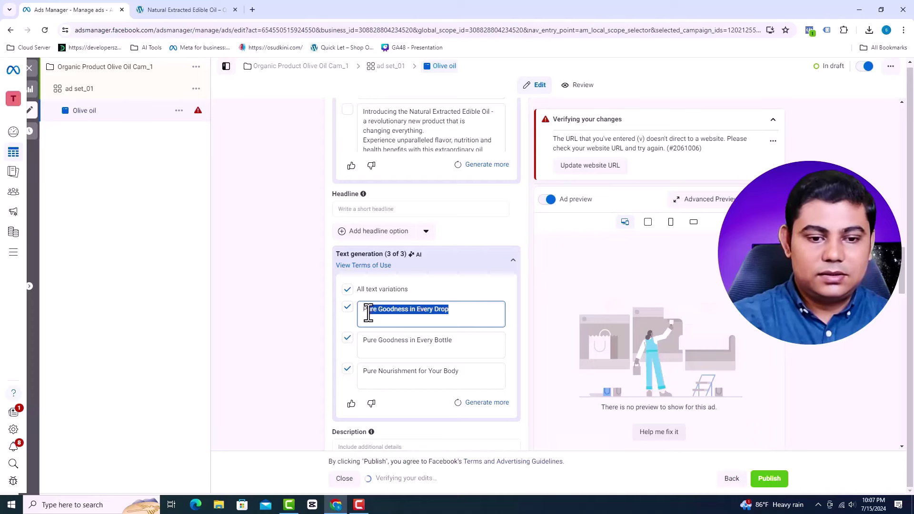
left_click(364, 311)
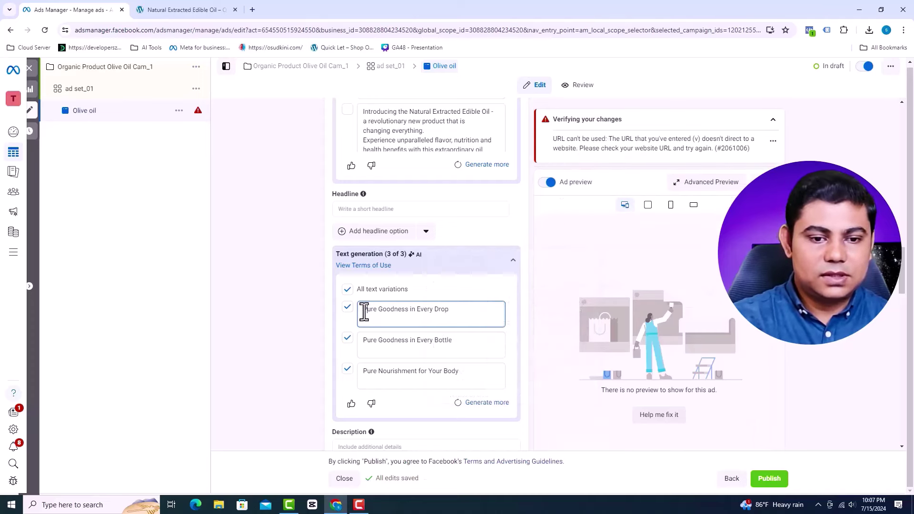
left_click(388, 210)
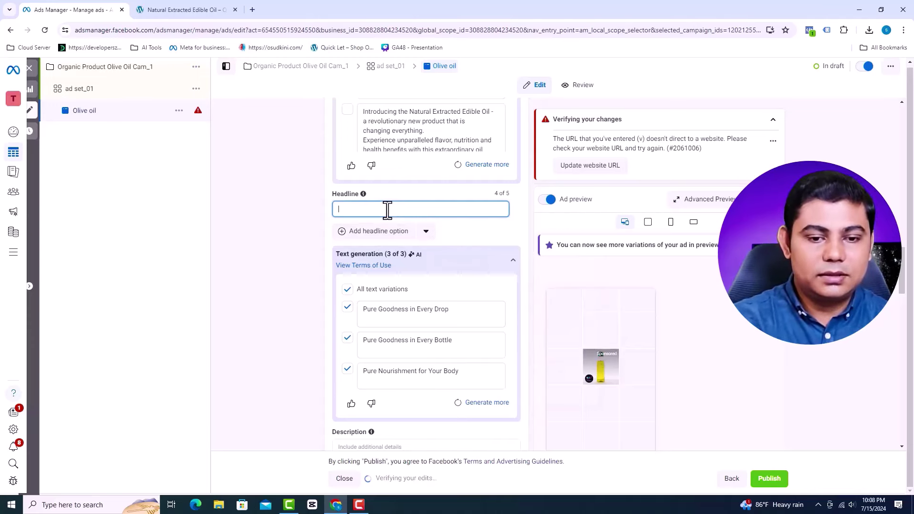
key("ctrl+v")
Copy the short product description from the store's product page into the ad's Description
scroll(386, 210, "down", 5)
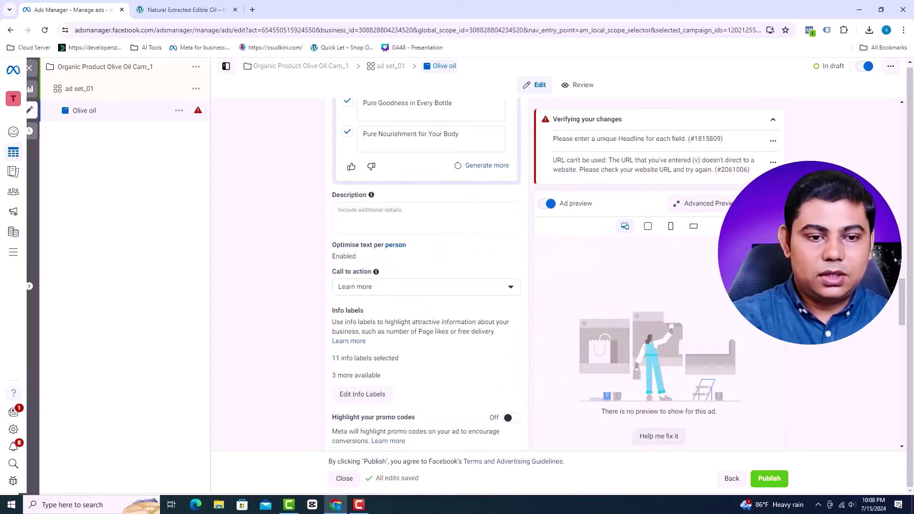
left_click(192, 9)
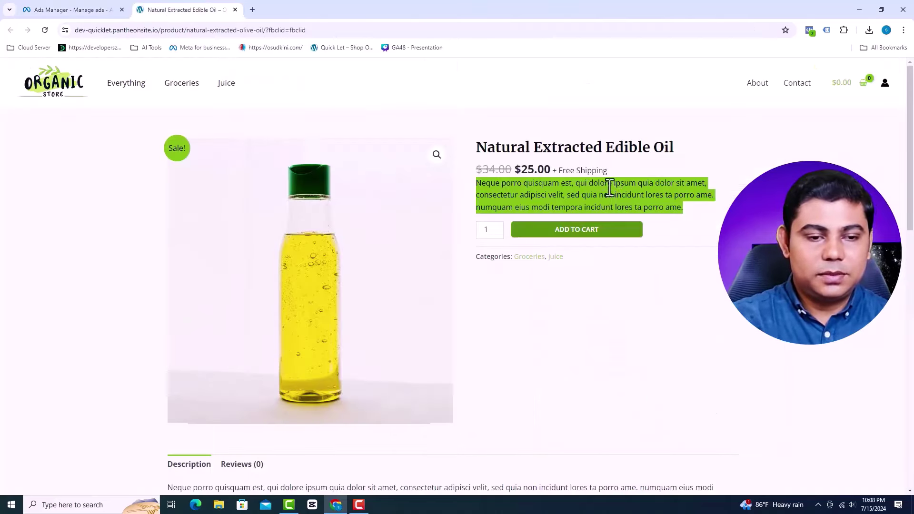
right_click(592, 192)
left_click(606, 202)
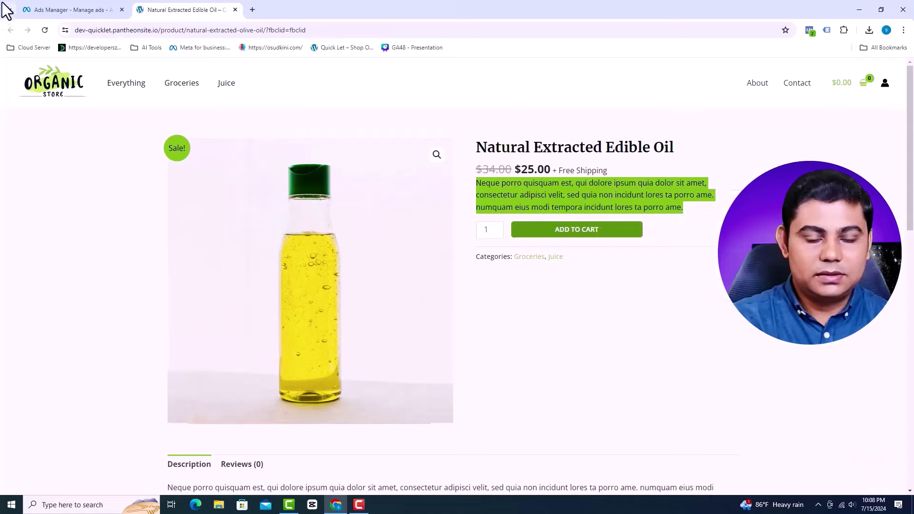
left_click(71, 10)
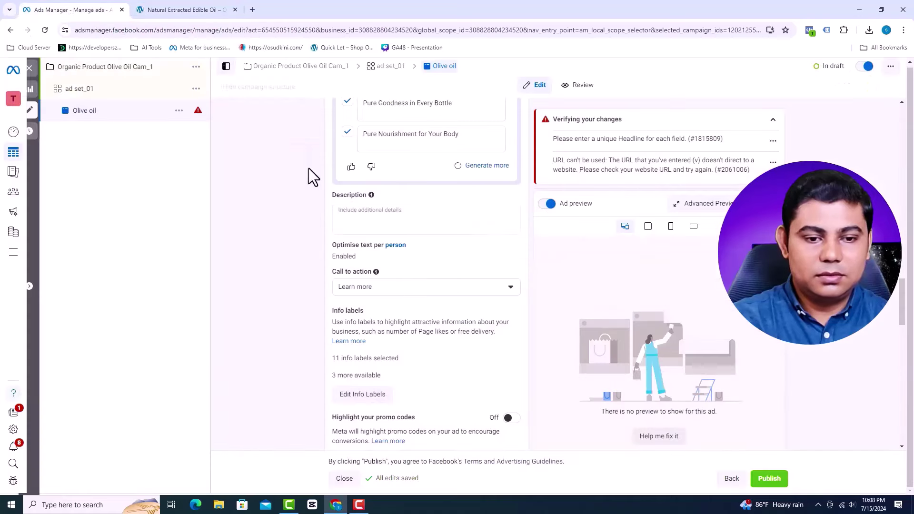
left_click(360, 212)
key("ctrl+v")
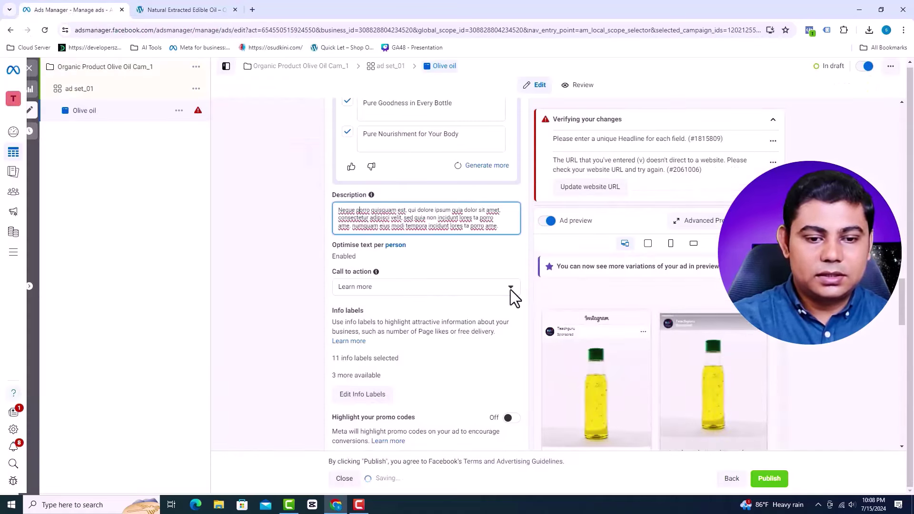
Set the ad's call to action to Shop now
left_click(510, 288)
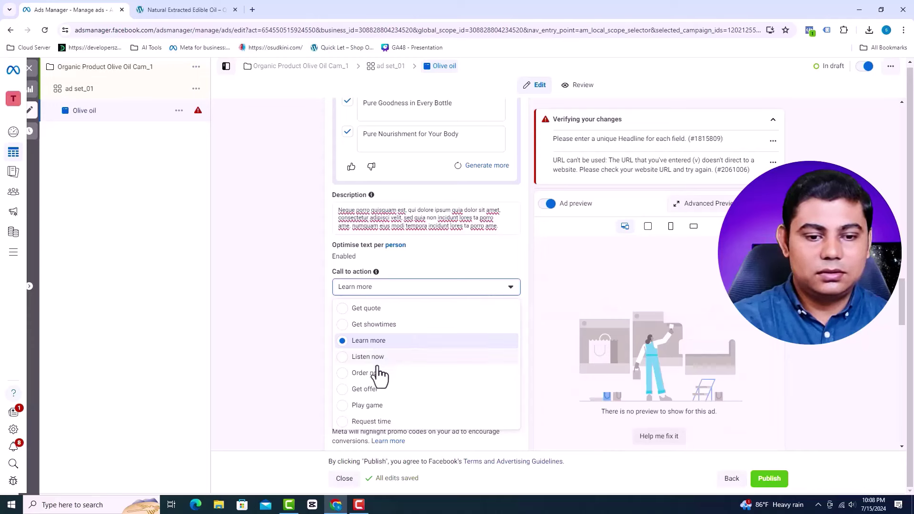
scroll(374, 388, "down", 1)
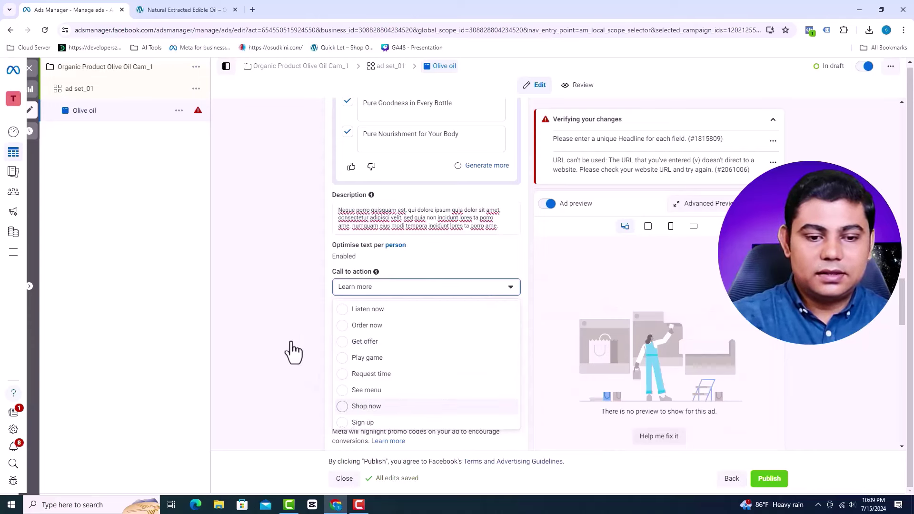
left_click(404, 406)
scroll(292, 334, "down", 7)
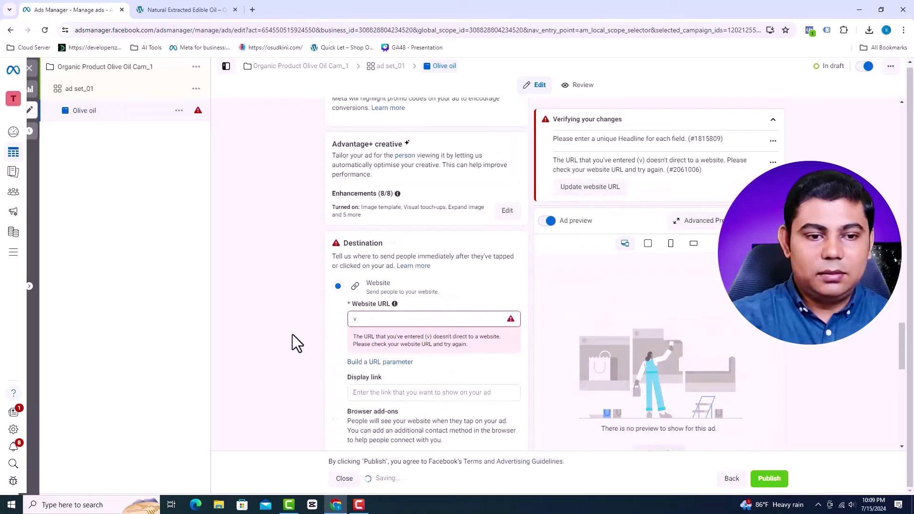
left_click_drag(367, 319, 334, 328)
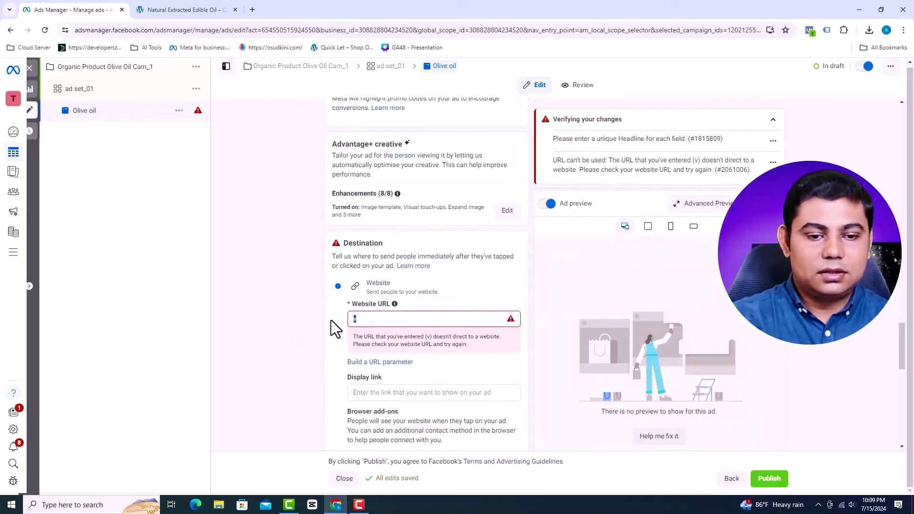
left_click(157, 8)
left_click_drag(158, 30, 59, 31)
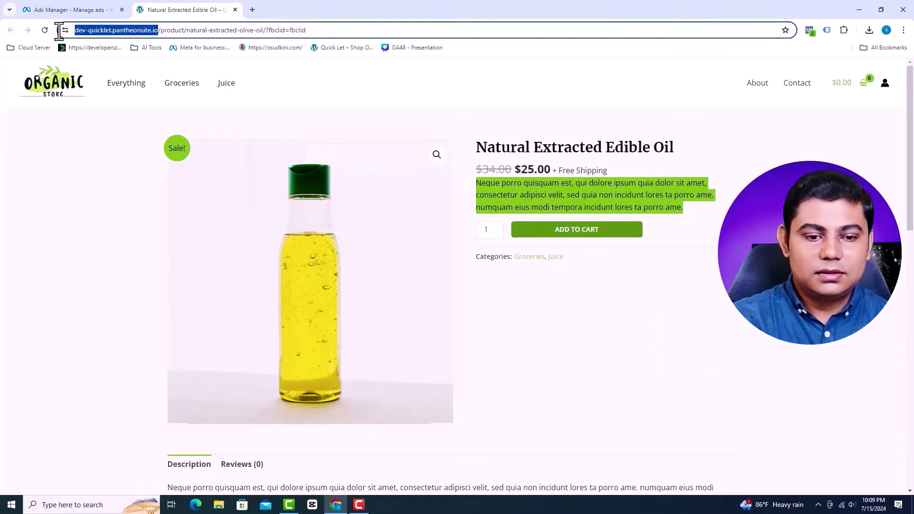
left_click(67, 10)
left_click(402, 319)
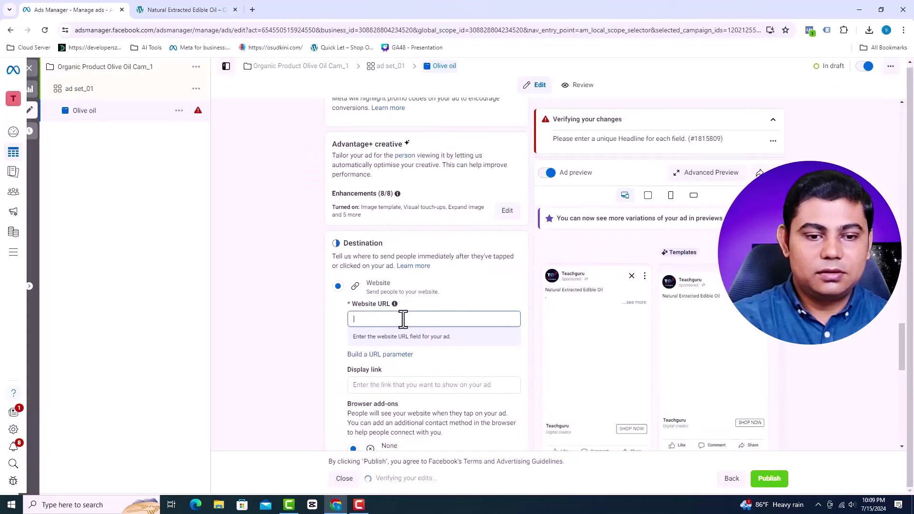
key("ctrl+v")
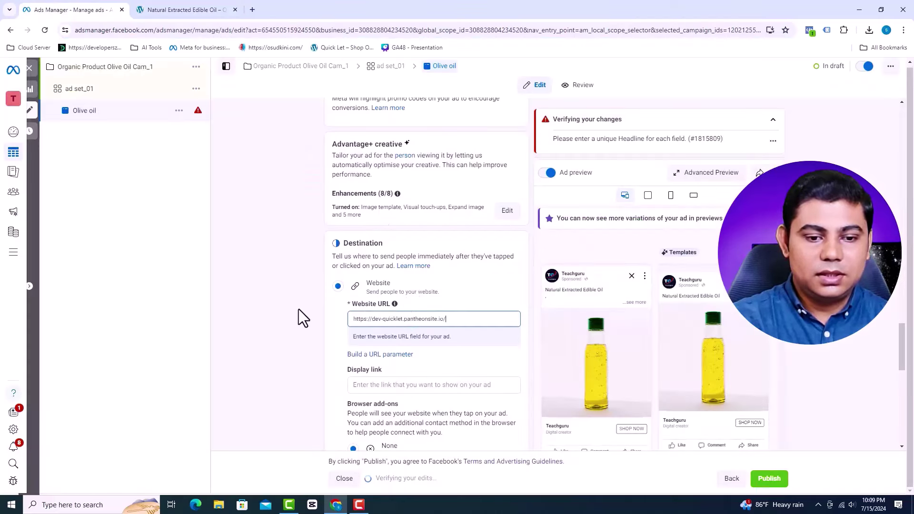
left_click(396, 361)
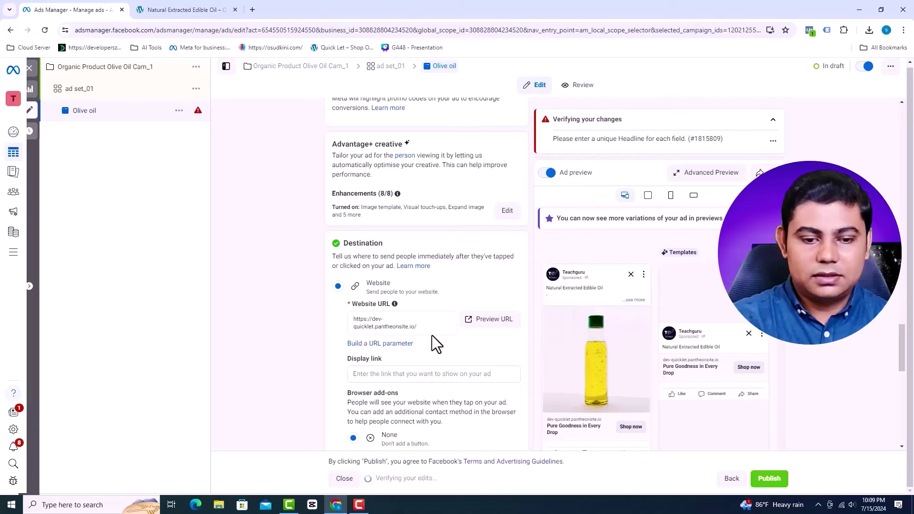
Include the second and the last AI-generated primary text variations in the ad as well
scroll(435, 342, "down", 1)
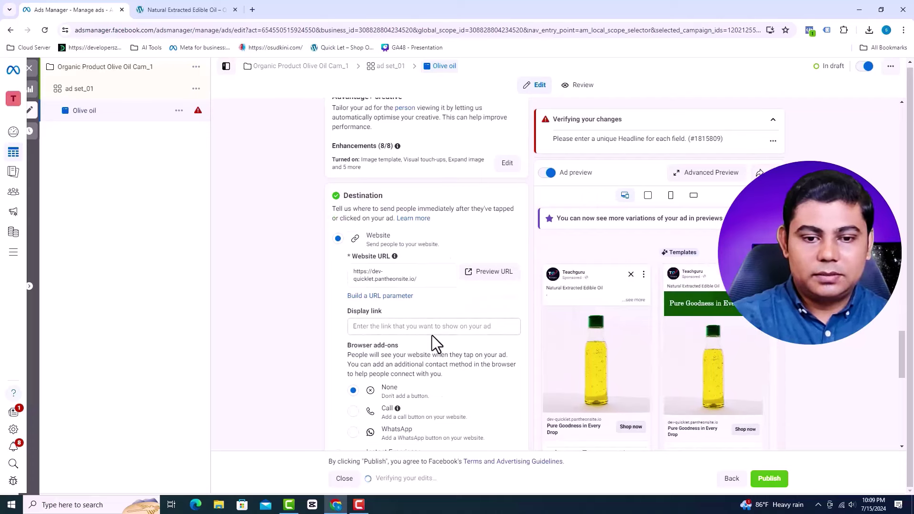
scroll(433, 341, "up", 10)
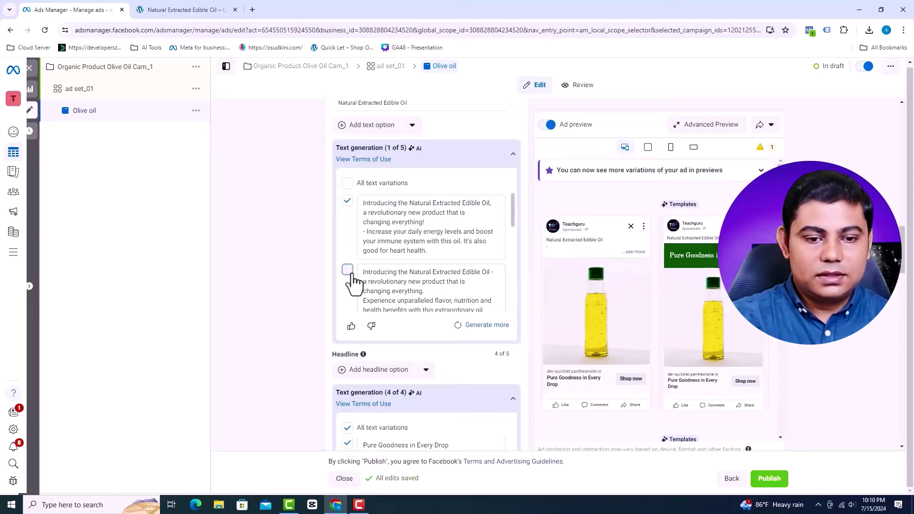
left_click(446, 278)
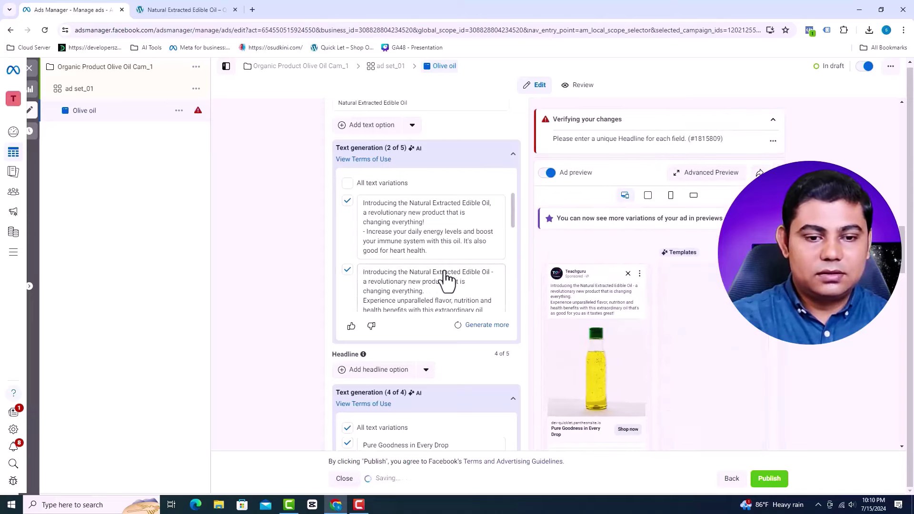
scroll(446, 271, "down", 3)
scroll(445, 271, "down", 5)
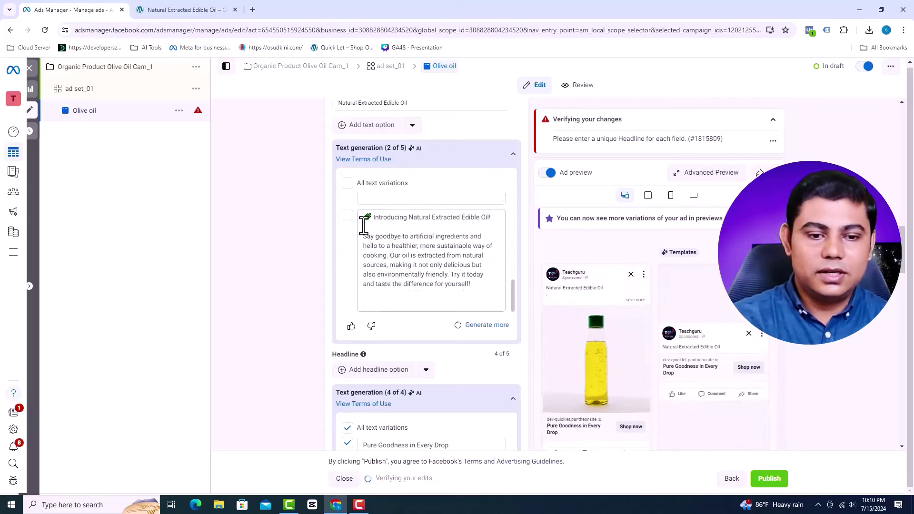
left_click(347, 217)
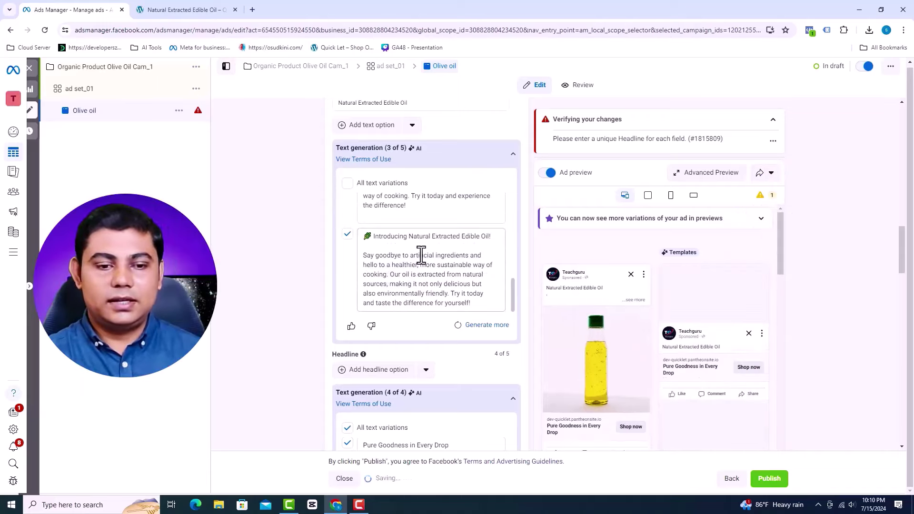
Examine the placement delivery warning for the ad and return to the ad preview
mouse_move(774, 157)
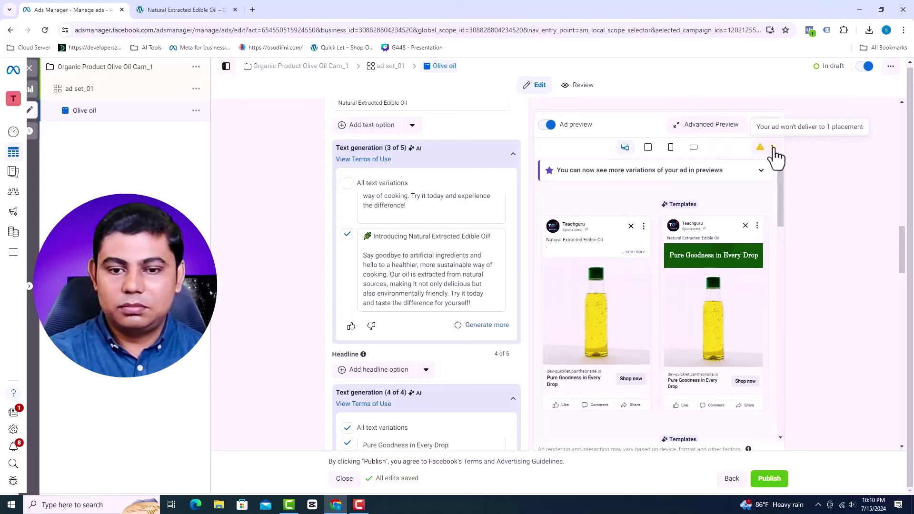
left_click(764, 150)
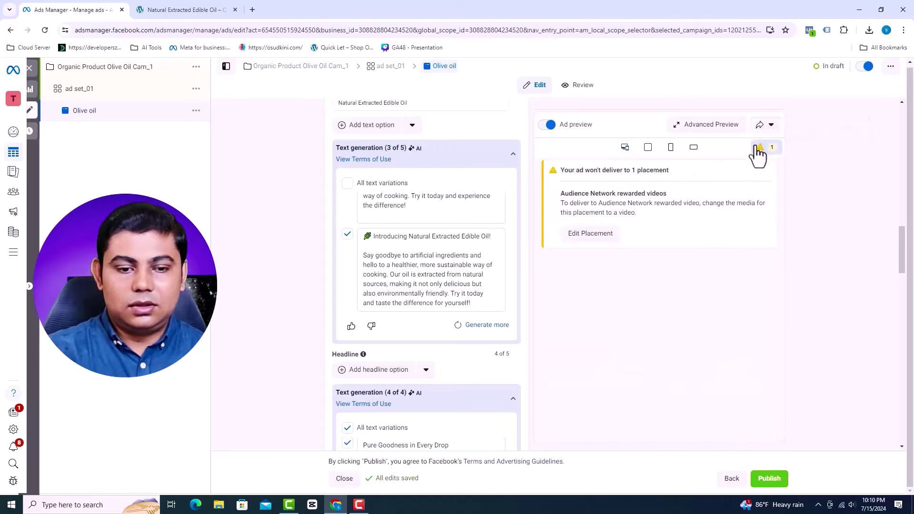
left_click(625, 147)
Dismiss the Meta pixel notice in the ad's Tracking section and check the dataset used for website events
left_click_drag(900, 251, 902, 395)
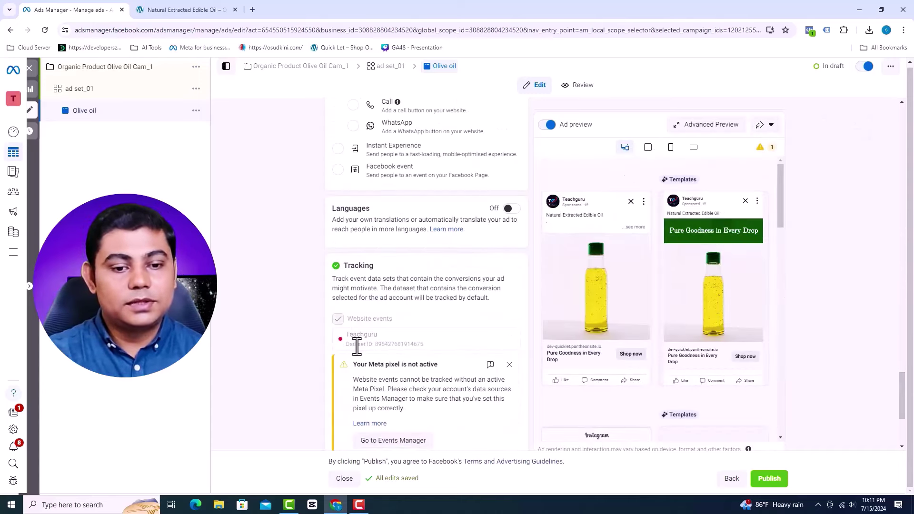
left_click(507, 365)
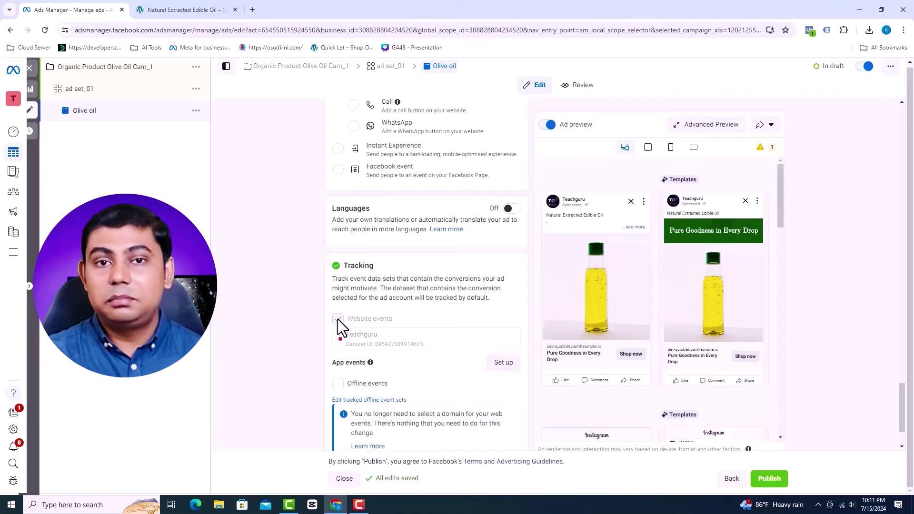
scroll(437, 313, "down", 2)
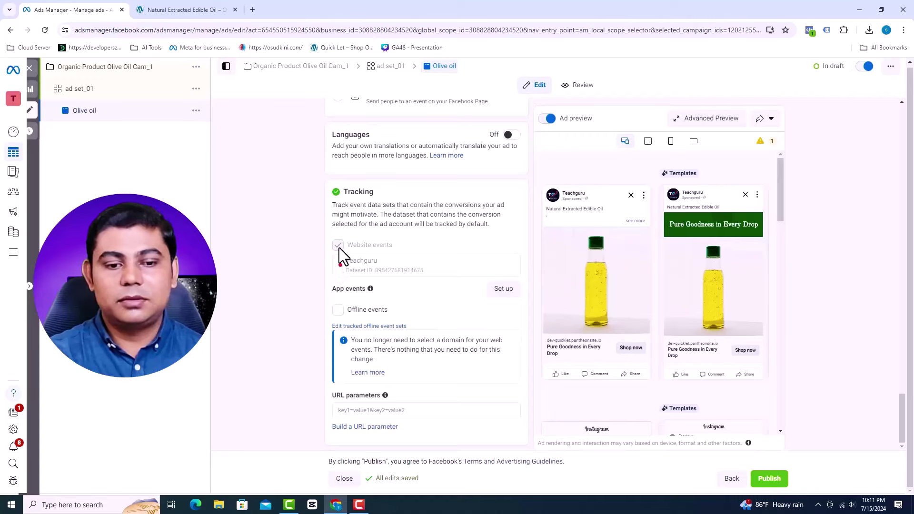
left_click_drag(403, 272, 371, 263)
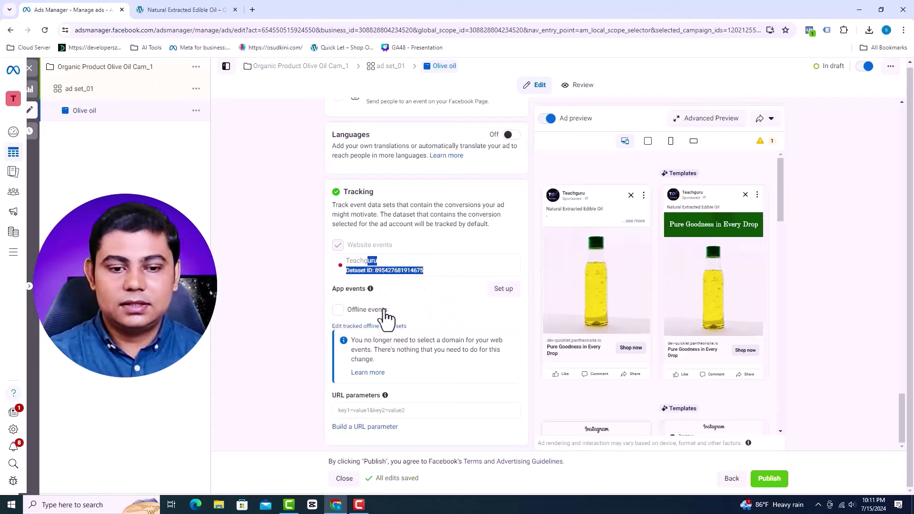
Open the settings of the ad set ad set_01 for review
scroll(278, 252, "up", 3)
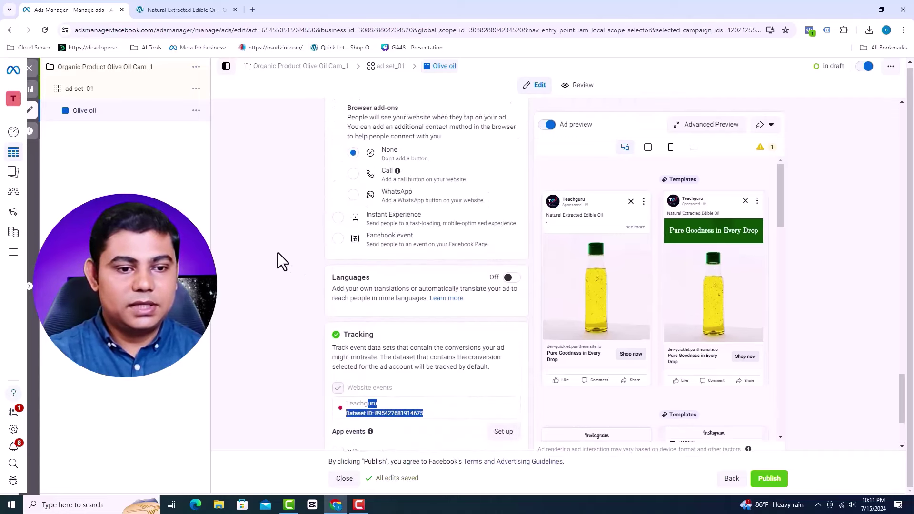
scroll(275, 251, "up", 4)
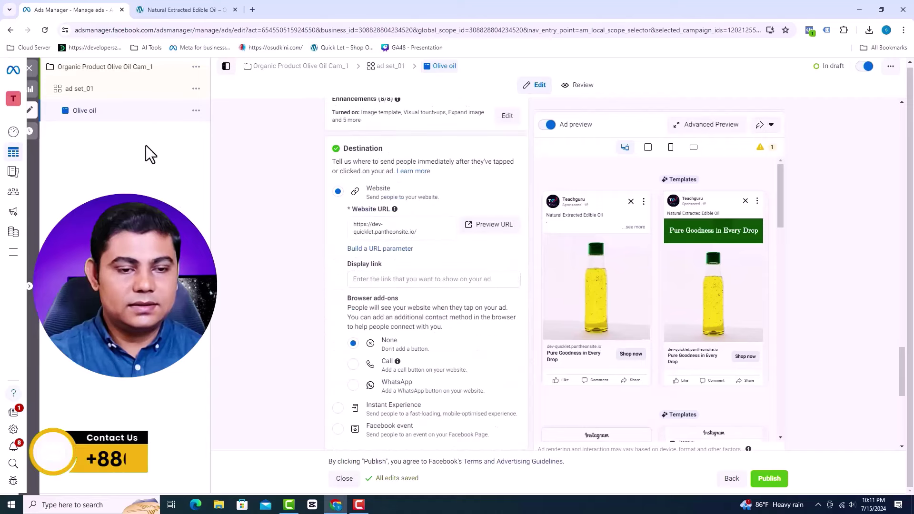
left_click(125, 92)
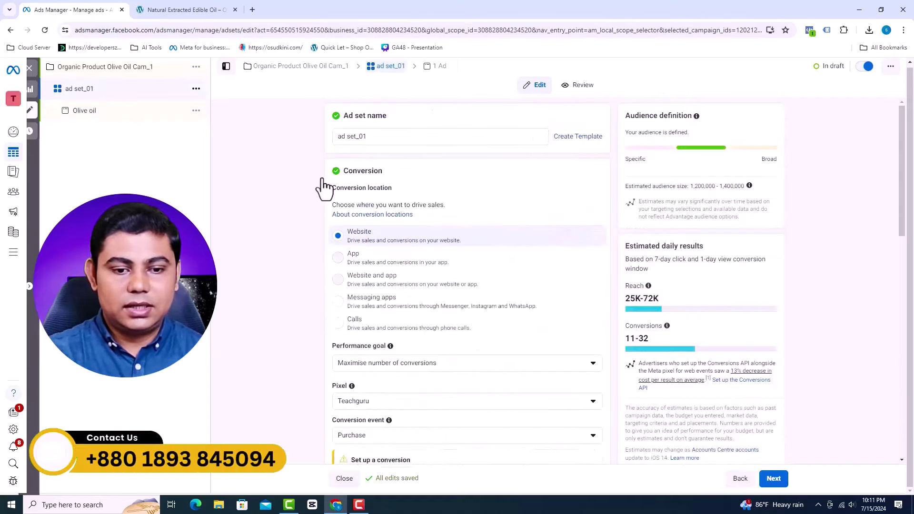